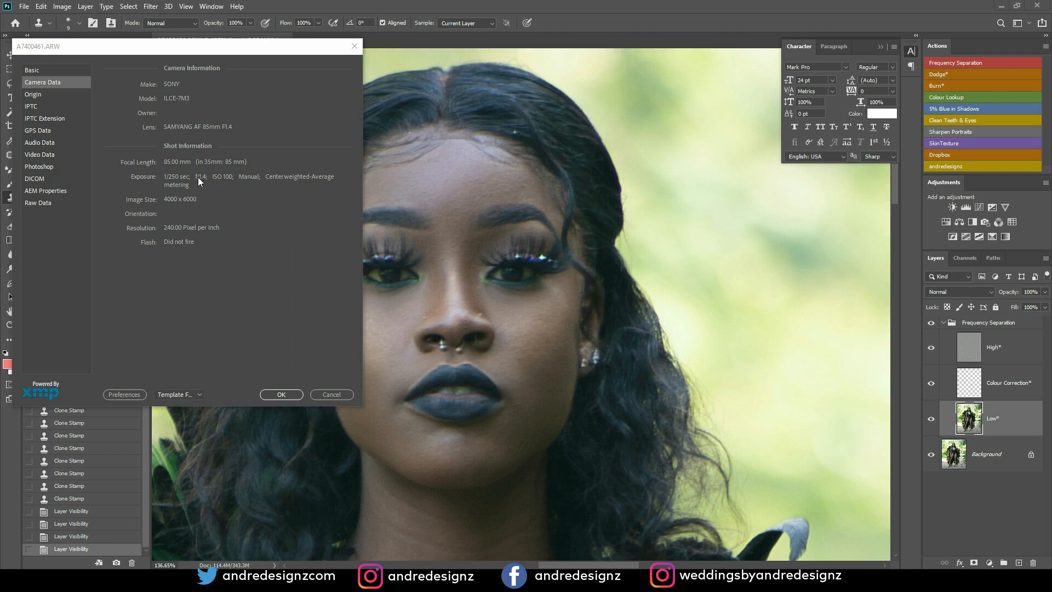
# Dismiss the photo's camera information and examine the retouched portrait's face, upper body and full figure.
pyautogui.click(332, 394)
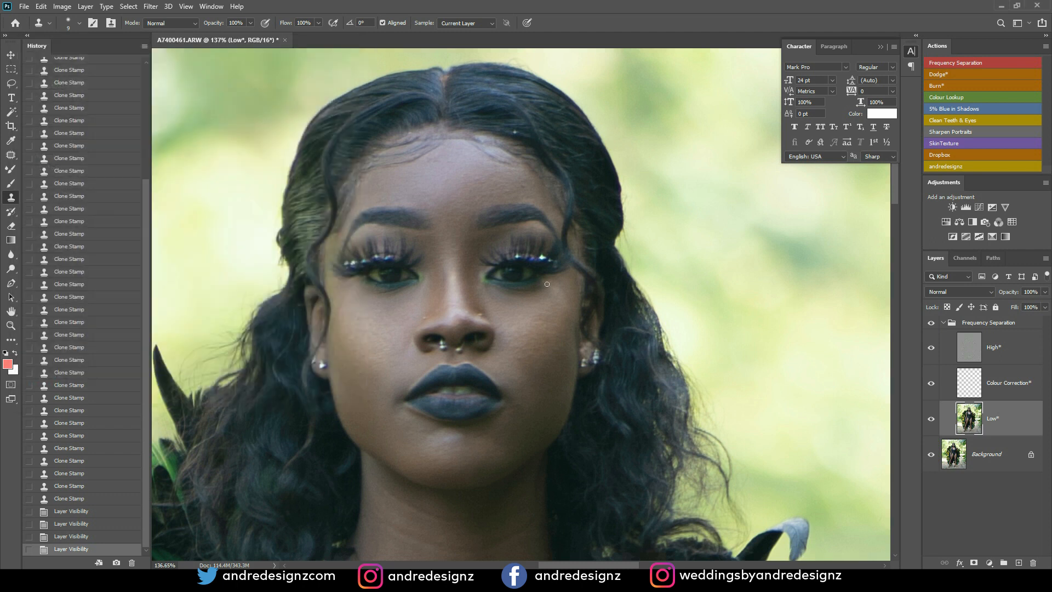
pyautogui.scroll(5, 417, 325)
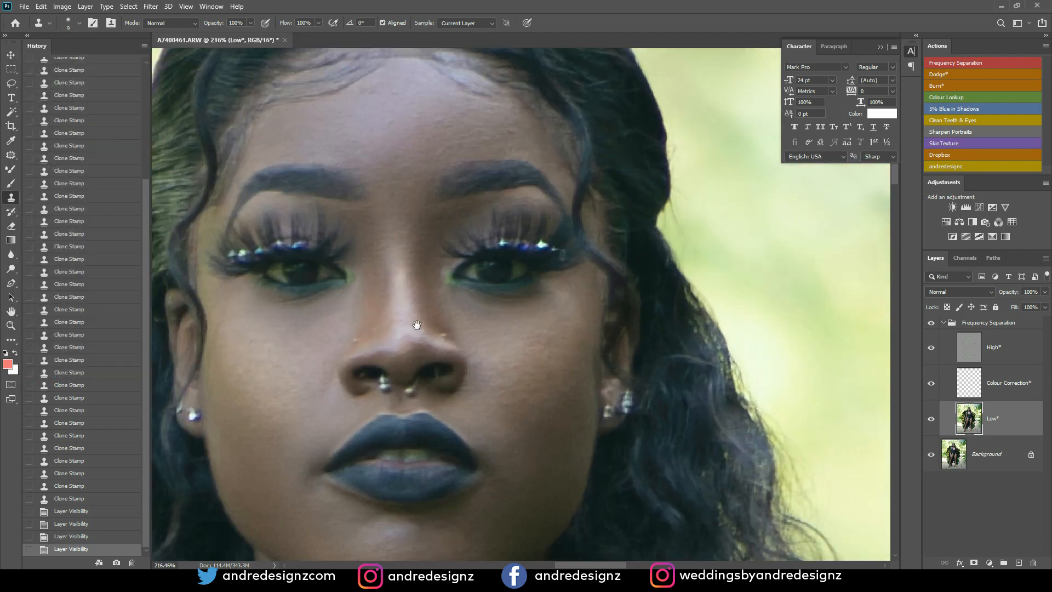
pyautogui.moveTo(416, 325); pyautogui.dragTo(458, 177)
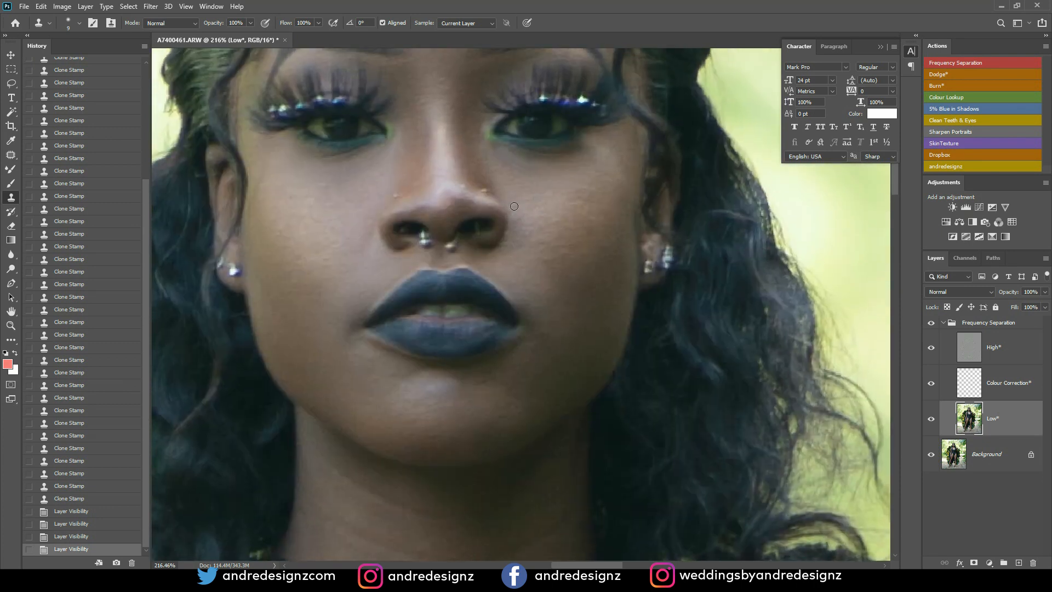
pyautogui.scroll(-5, 515, 198)
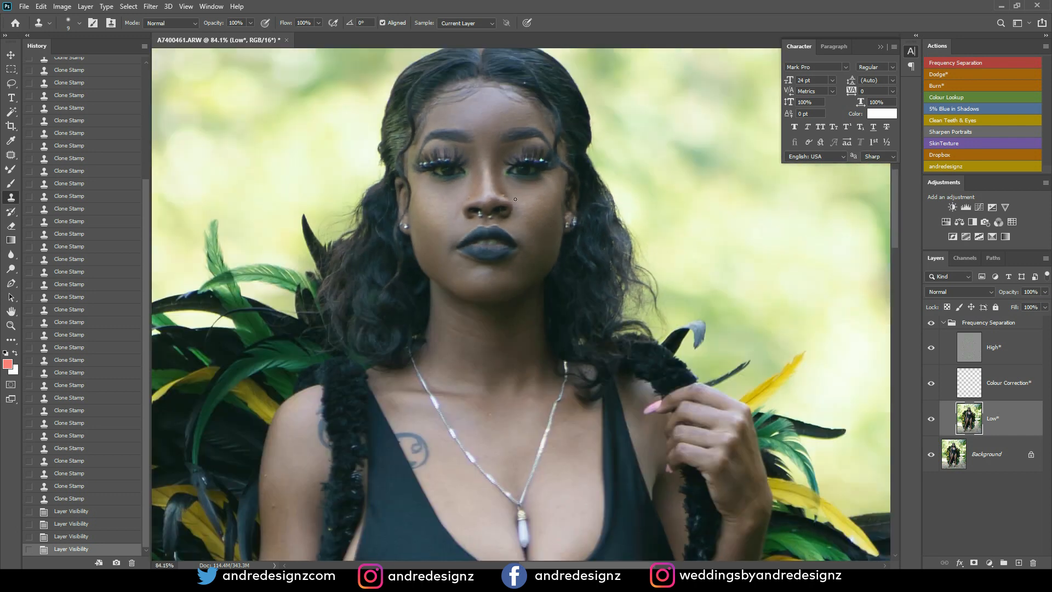
pyautogui.scroll(-1, 516, 198)
pyautogui.scroll(-8, 515, 198)
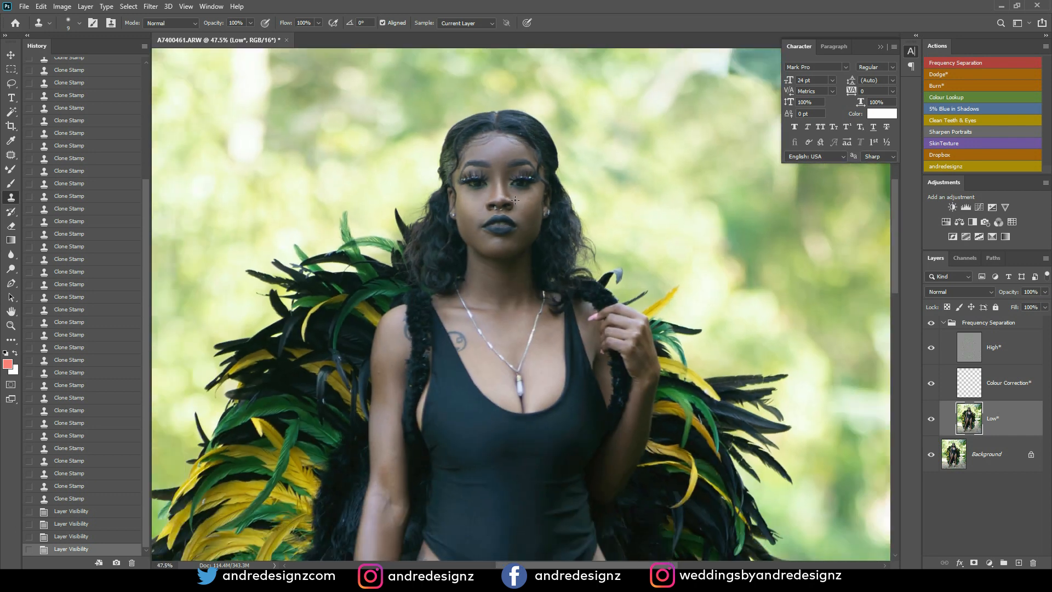
pyautogui.scroll(-5, 515, 198)
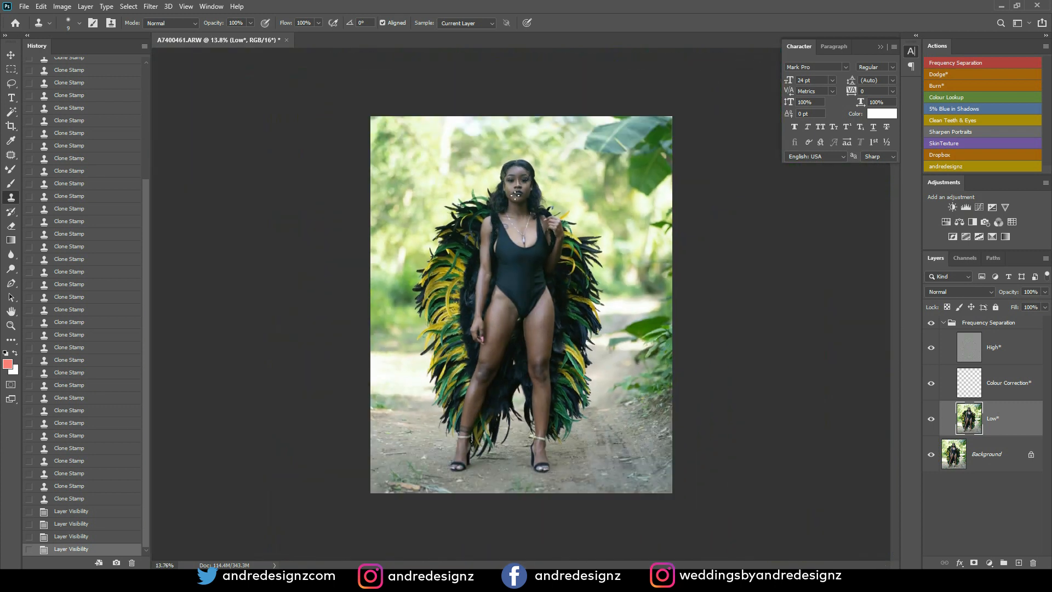
pyautogui.scroll(14, 527, 195)
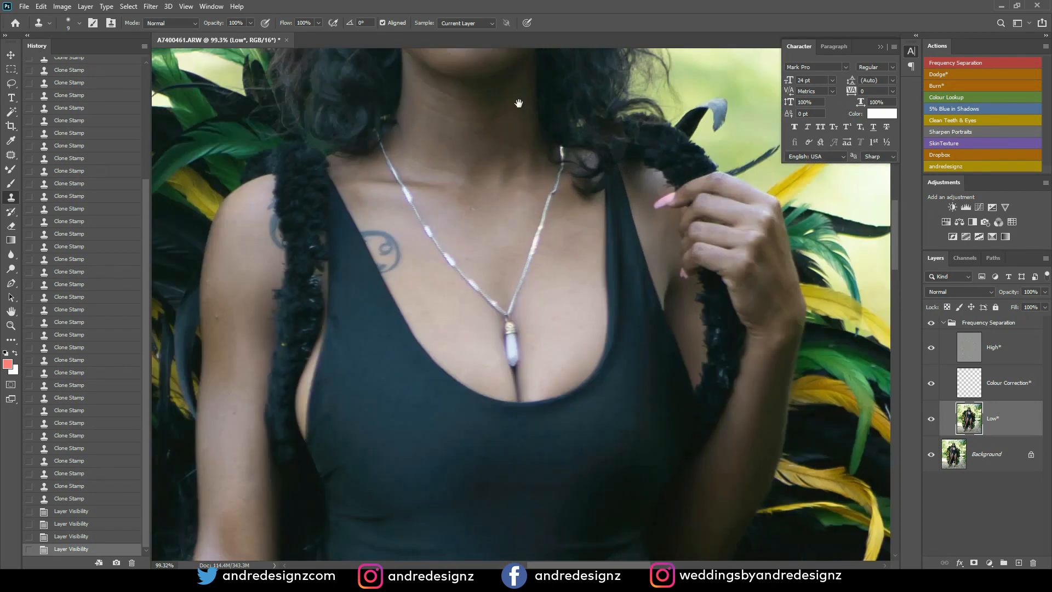
pyautogui.moveTo(514, 104); pyautogui.dragTo(446, 318)
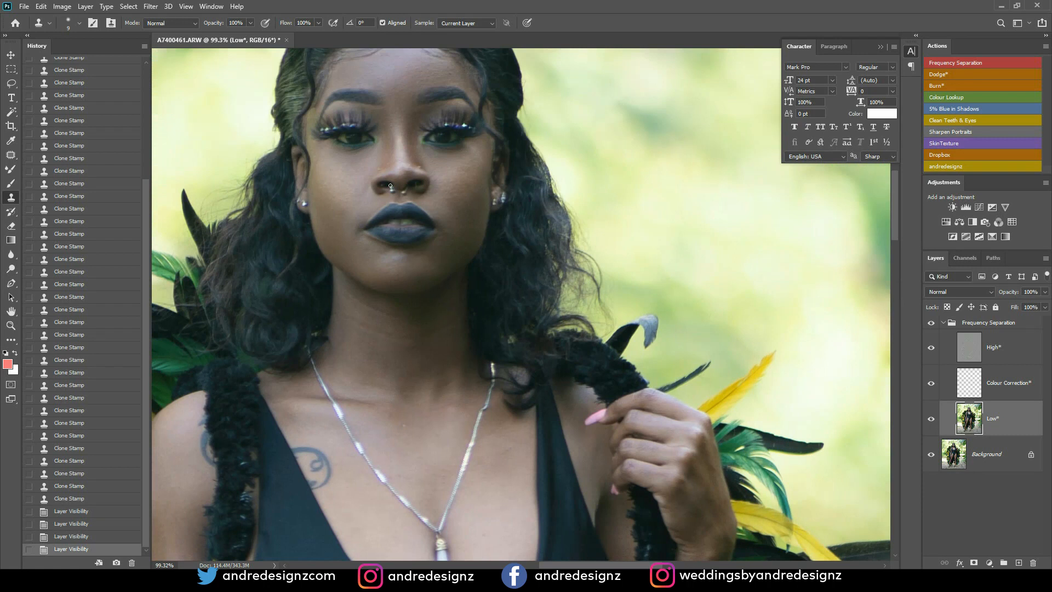
pyautogui.scroll(4, 440, 140)
pyautogui.scroll(-15, 422, 135)
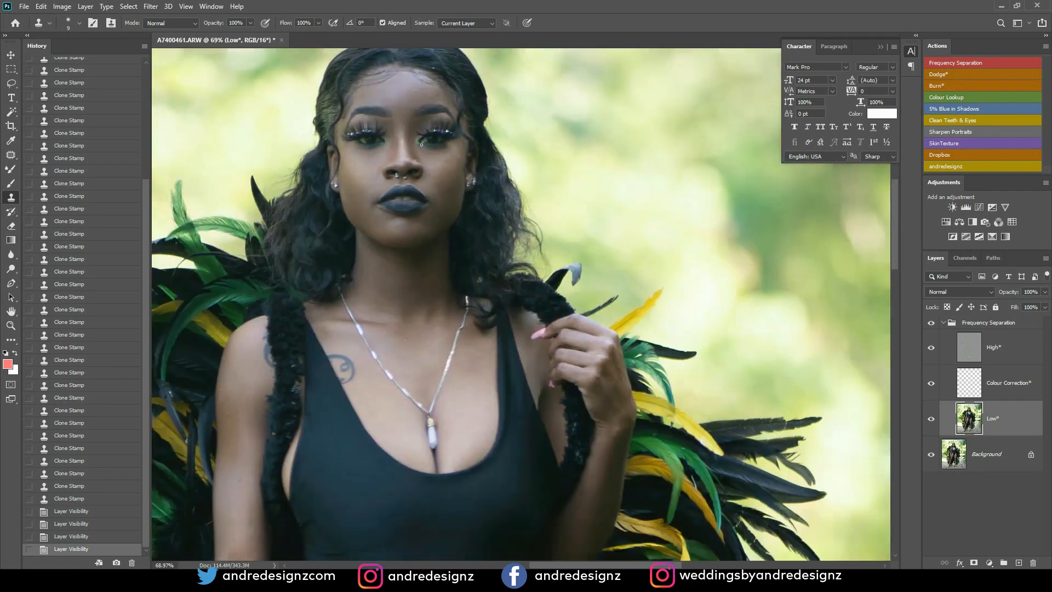
pyautogui.scroll(-2, 421, 144)
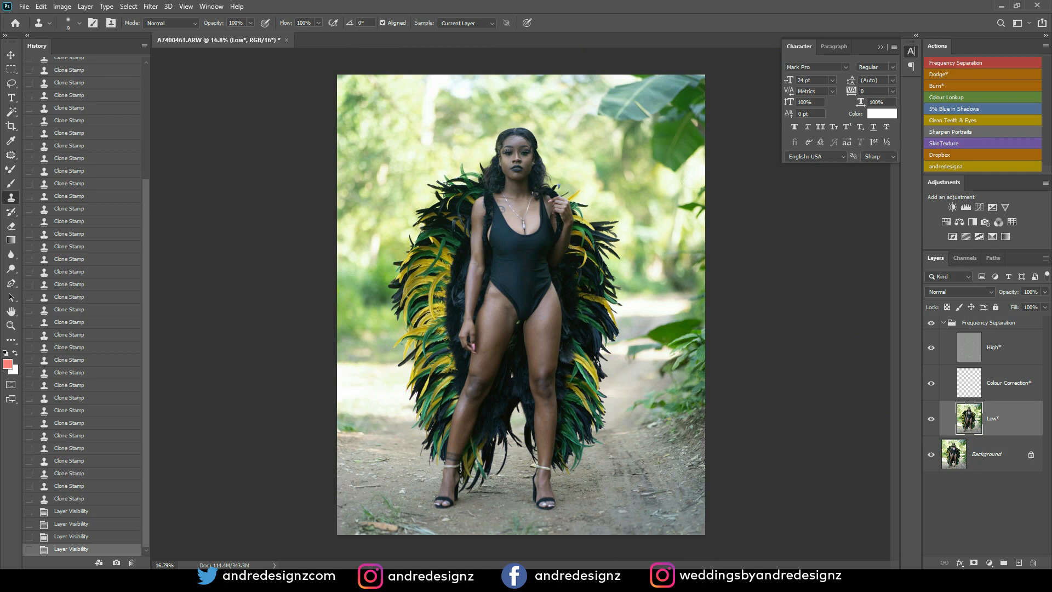
pyautogui.scroll(-1, 522, 304)
pyautogui.scroll(12, 545, 150)
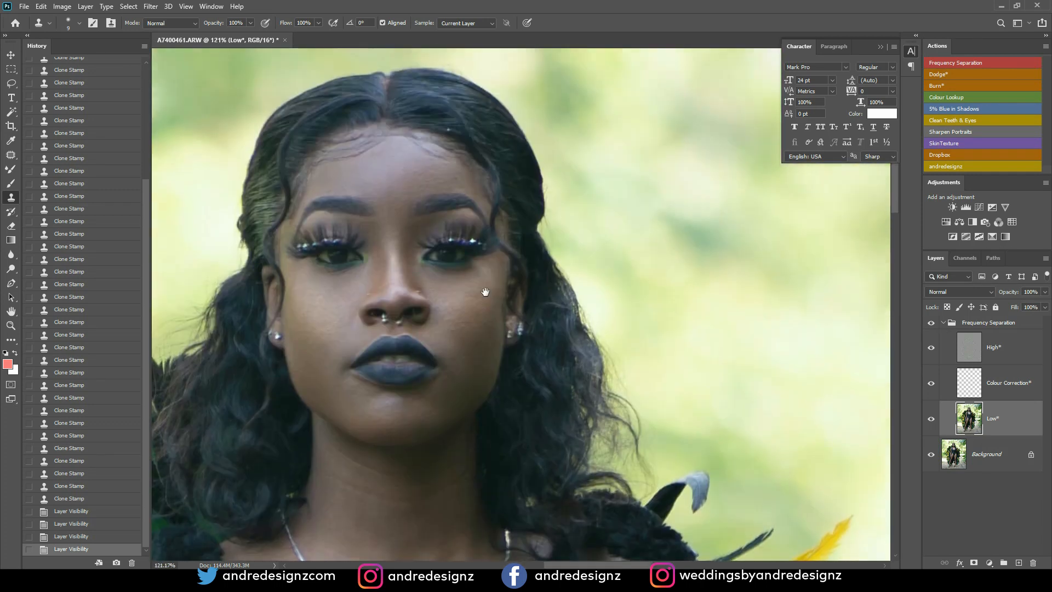
# Compare the face with and without the Frequency Separation group, leaving the group visible.
pyautogui.scroll(1, 485, 292)
pyautogui.click(933, 325)
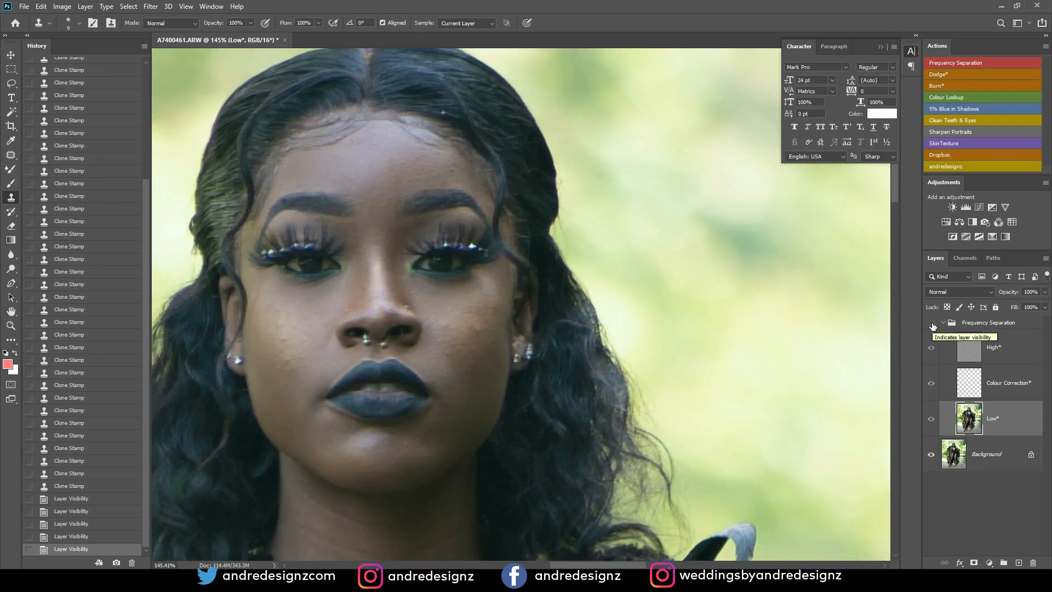
pyautogui.click(930, 323)
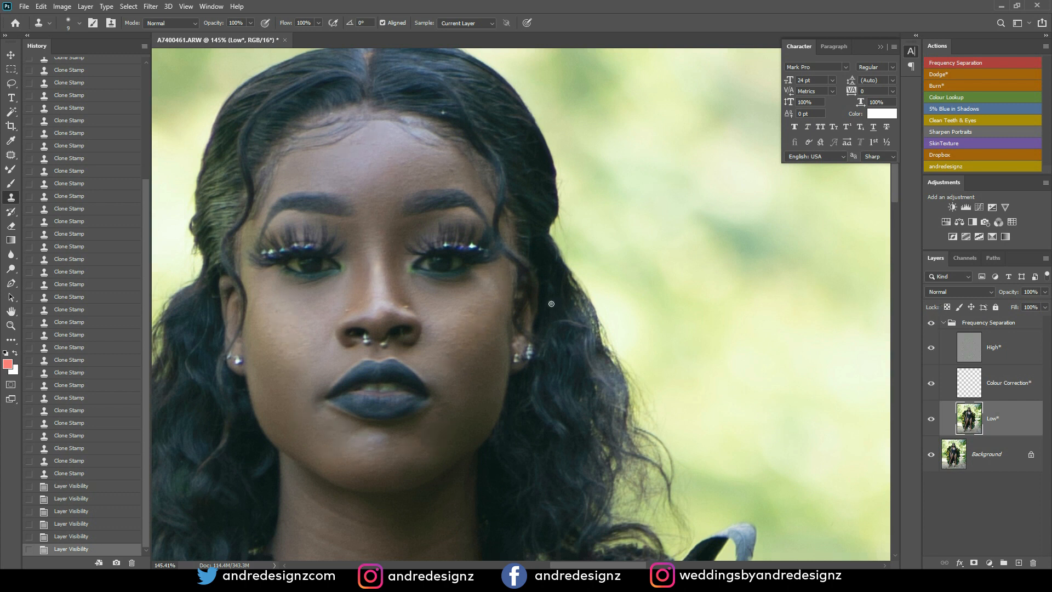
# Make the High layer active and review the Mixer Brush settings and its brush load and clean options.
pyautogui.click(977, 350)
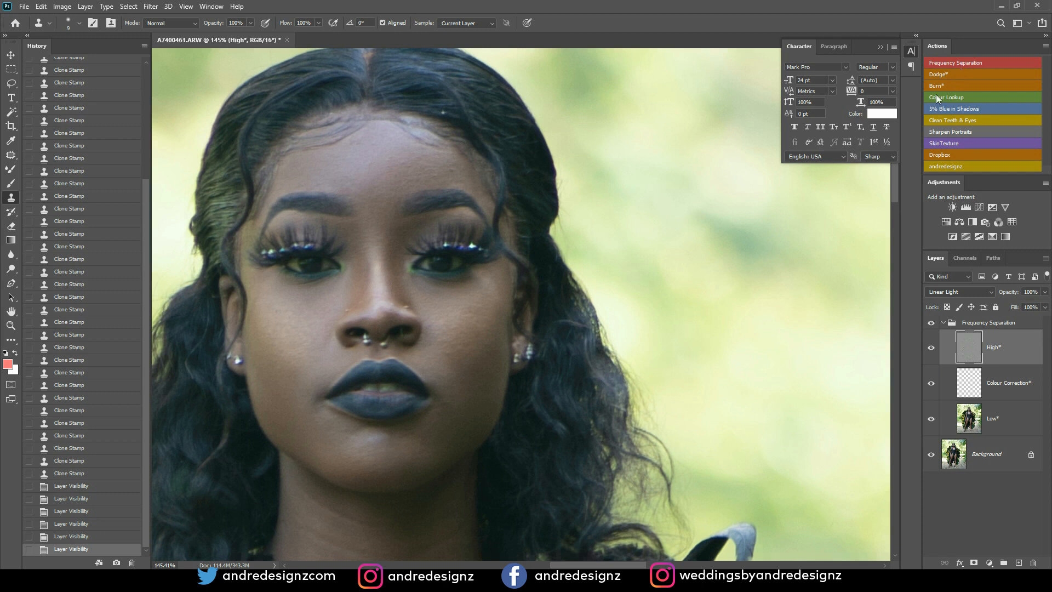
pyautogui.click(12, 170)
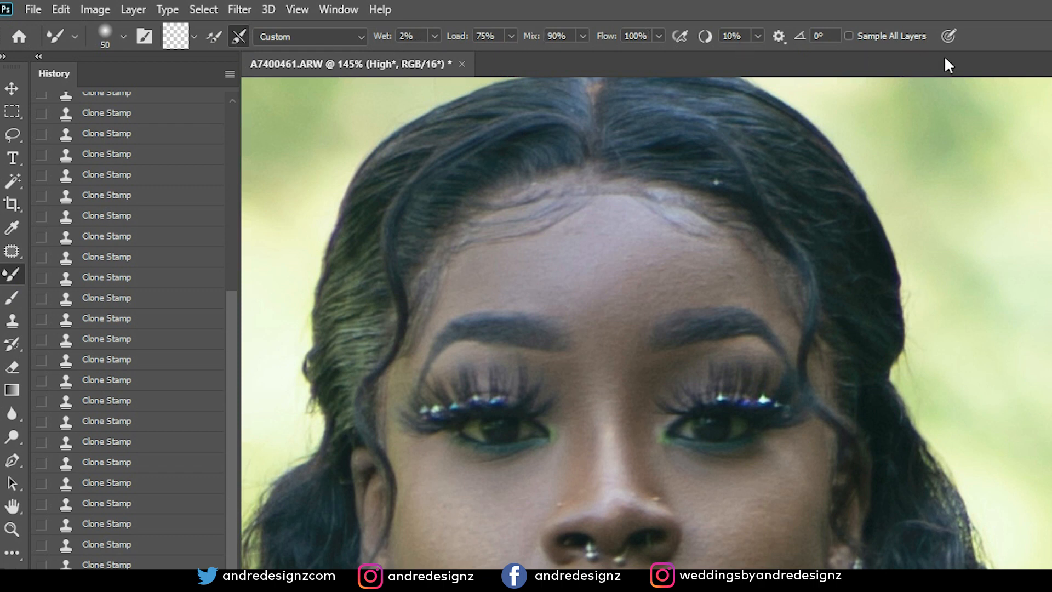
pyautogui.click(194, 37)
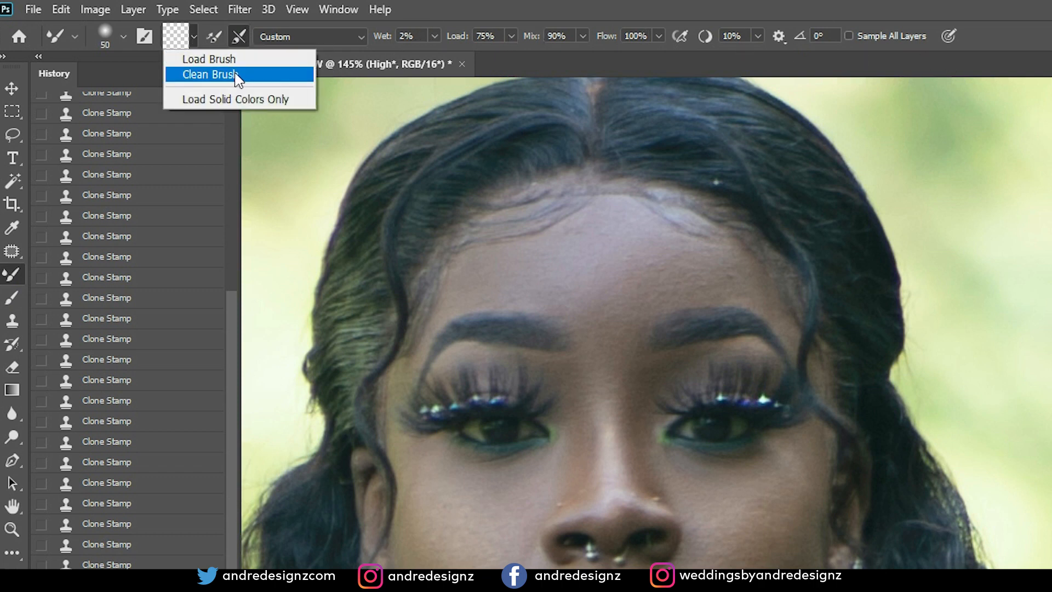
pyautogui.click(516, 7)
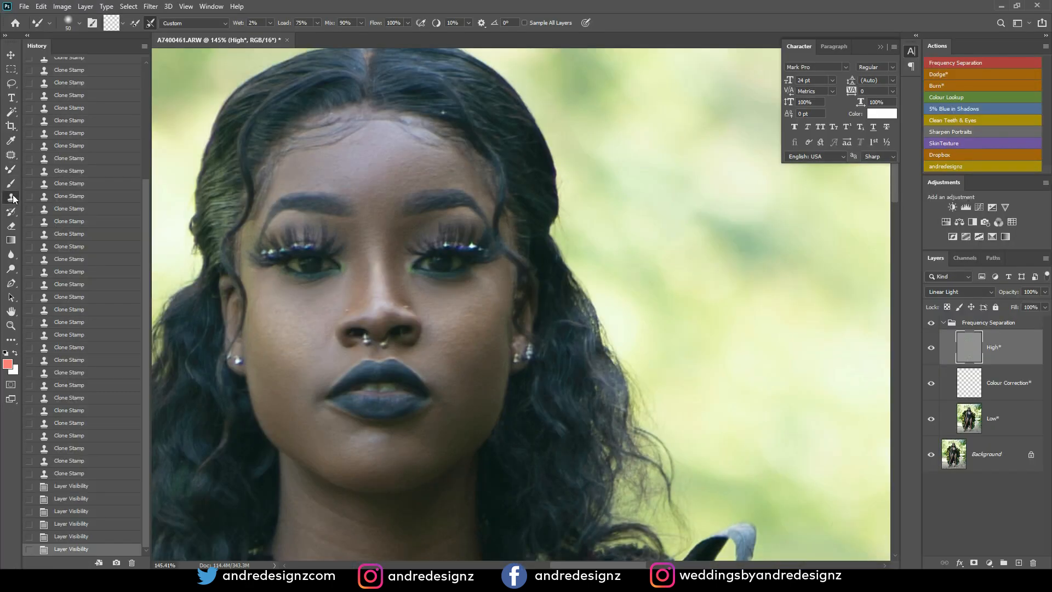
# Use the Clone Stamp on the High layer to clean the forehead texture above the image-right eyebrow.
pyautogui.click(13, 197)
pyautogui.scroll(3, 451, 203)
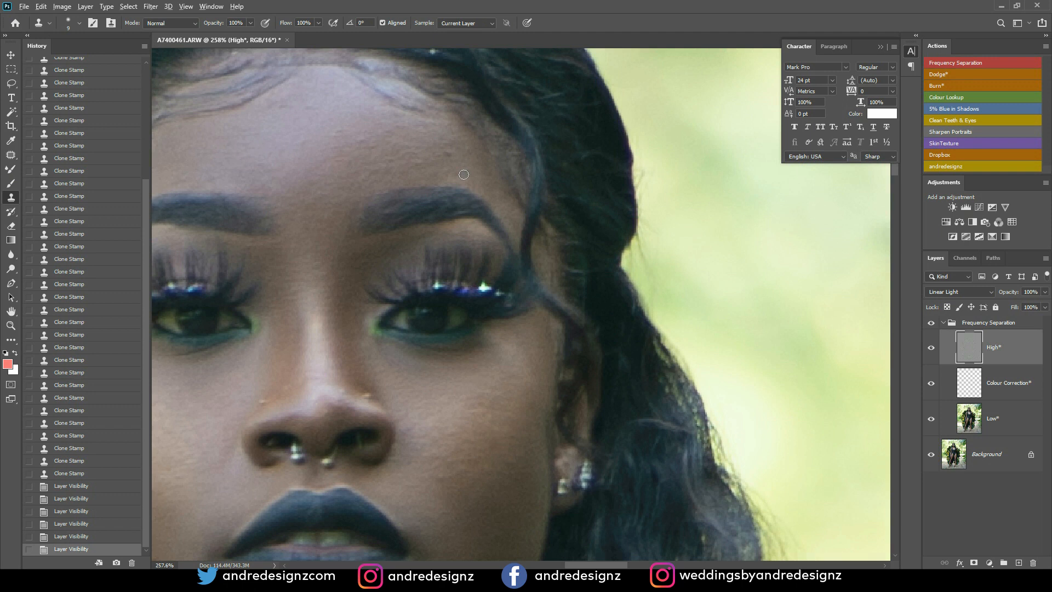
pyautogui.press('alt')
pyautogui.keyDown('alt'); pyautogui.click(466, 166); pyautogui.keyUp('alt')
pyautogui.moveTo(462, 149); pyautogui.dragTo(462, 165)
pyautogui.keyDown('alt'); pyautogui.click(465, 161); pyautogui.keyUp('alt')
pyautogui.click(475, 150)
pyautogui.click(466, 154)
pyautogui.keyDown('alt'); pyautogui.click(470, 165); pyautogui.keyUp('alt')
pyautogui.click(450, 158)
# Clone clean skin texture over the blemishes in the middle of the forehead.
pyautogui.press('space')
pyautogui.moveTo(454, 212)
pyautogui.mouseDown()
pyautogui.moveTo(499, 164)
pyautogui.moveTo(553, 180)
pyautogui.mouseUp()
pyautogui.click(445, 119)
pyautogui.click(461, 133)
# Clone out the small bump beside the image-left nostril and the texture spots on the adjacent cheek.
pyautogui.press('space')
pyautogui.moveTo(406, 209); pyautogui.dragTo(435, 133)
pyautogui.press('space')
pyautogui.moveTo(422, 197); pyautogui.dragTo(425, 146)
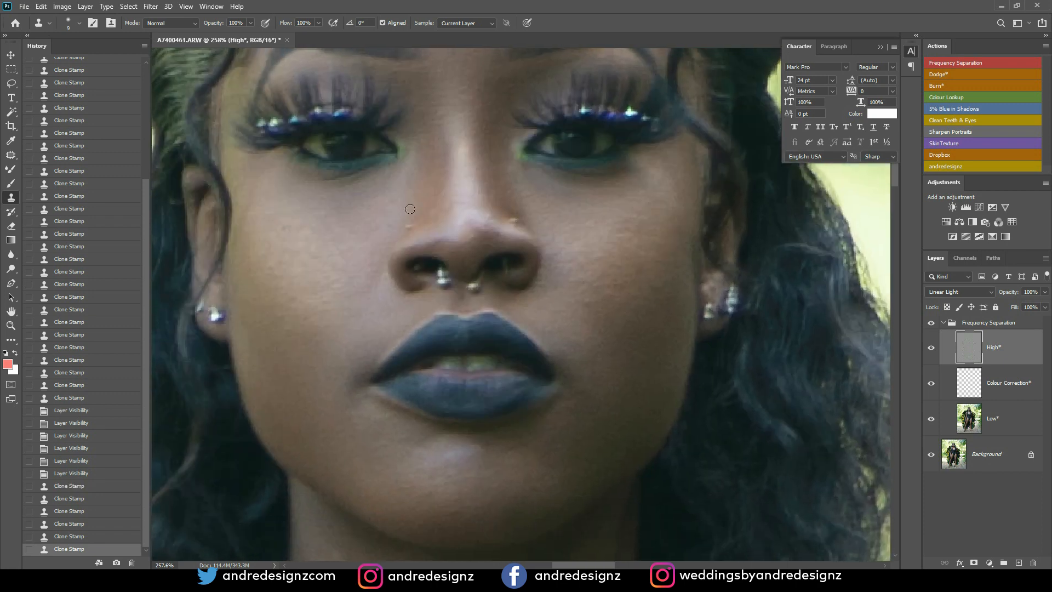
pyautogui.click(409, 227)
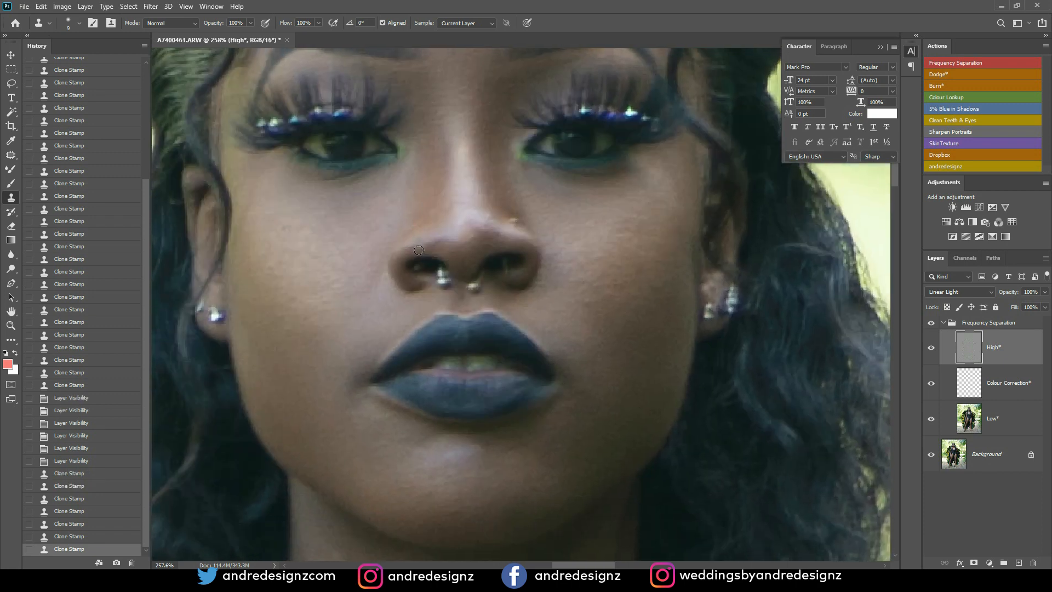
pyautogui.click(288, 234)
pyautogui.click(326, 231)
# Clone away the texture spot on the cheek beside the image-right corner of the mouth.
pyautogui.press('space')
pyautogui.moveTo(366, 250); pyautogui.dragTo(302, 123)
pyautogui.moveTo(422, 217); pyautogui.dragTo(349, 170)
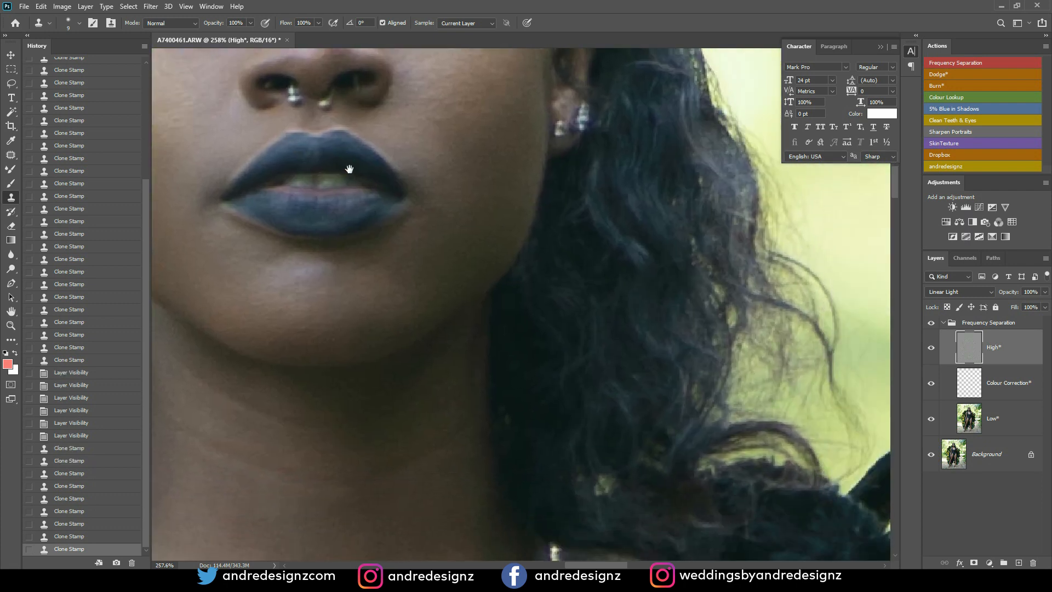
pyautogui.click(442, 151)
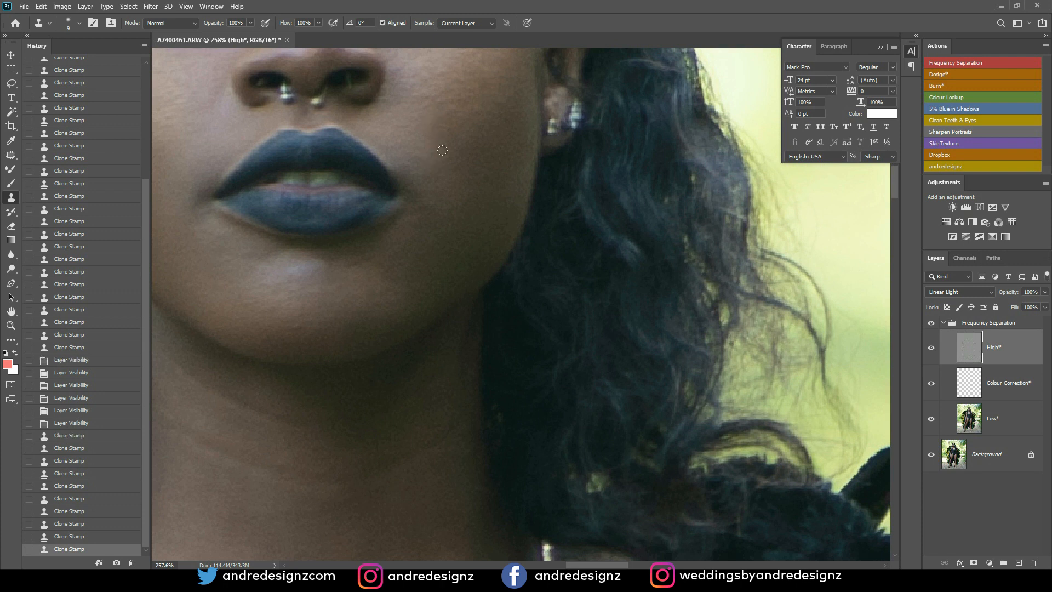
# Clone out the bright spot on the upper chest inside the necklace and touch up the skin towards the neck.
pyautogui.scroll(-5, 428, 217)
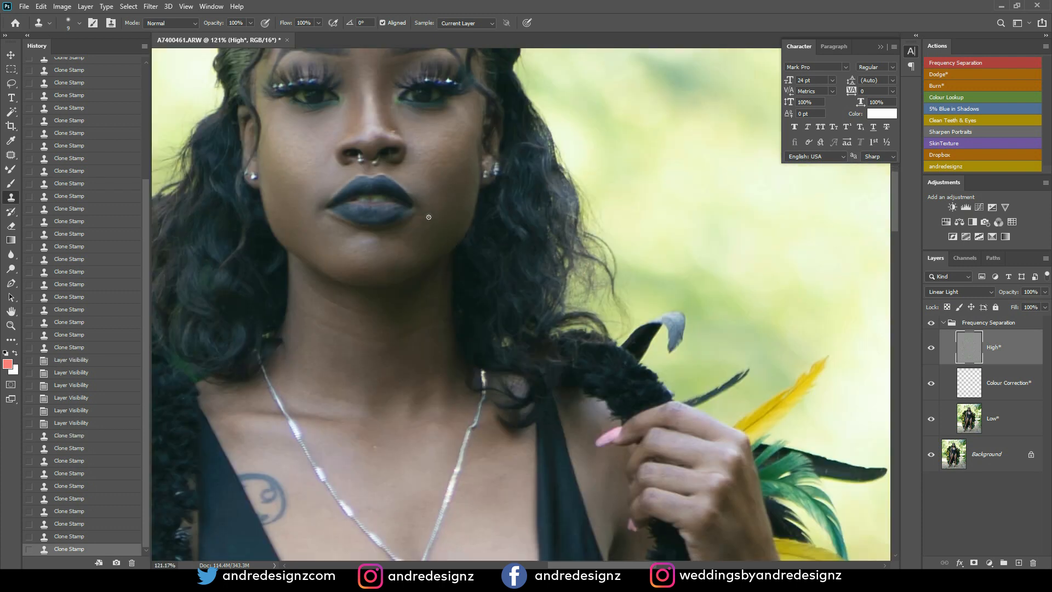
pyautogui.scroll(-2, 428, 217)
pyautogui.scroll(4, 461, 356)
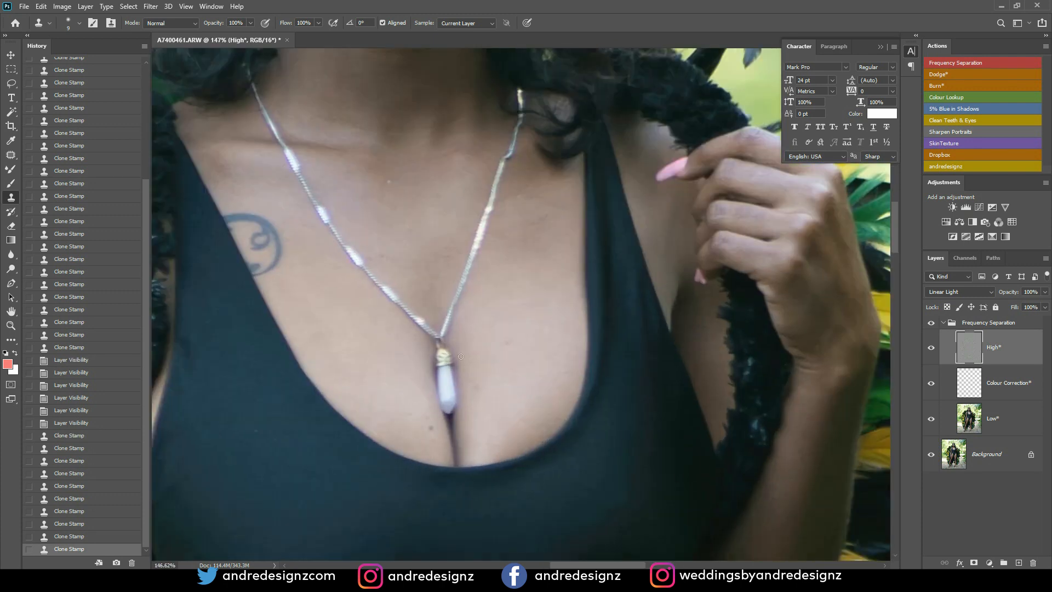
pyautogui.moveTo(443, 270); pyautogui.dragTo(395, 331)
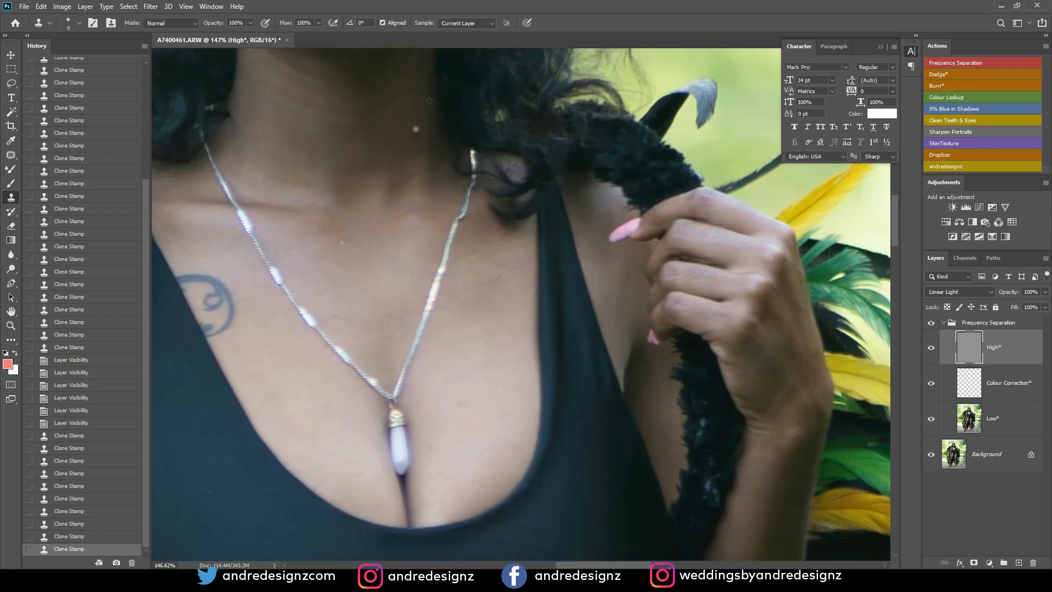
pyautogui.click(347, 254)
pyautogui.click(352, 251)
pyautogui.keyDown('alt'); pyautogui.click(352, 251); pyautogui.keyUp('alt')
pyautogui.click(352, 250)
pyautogui.click(350, 247)
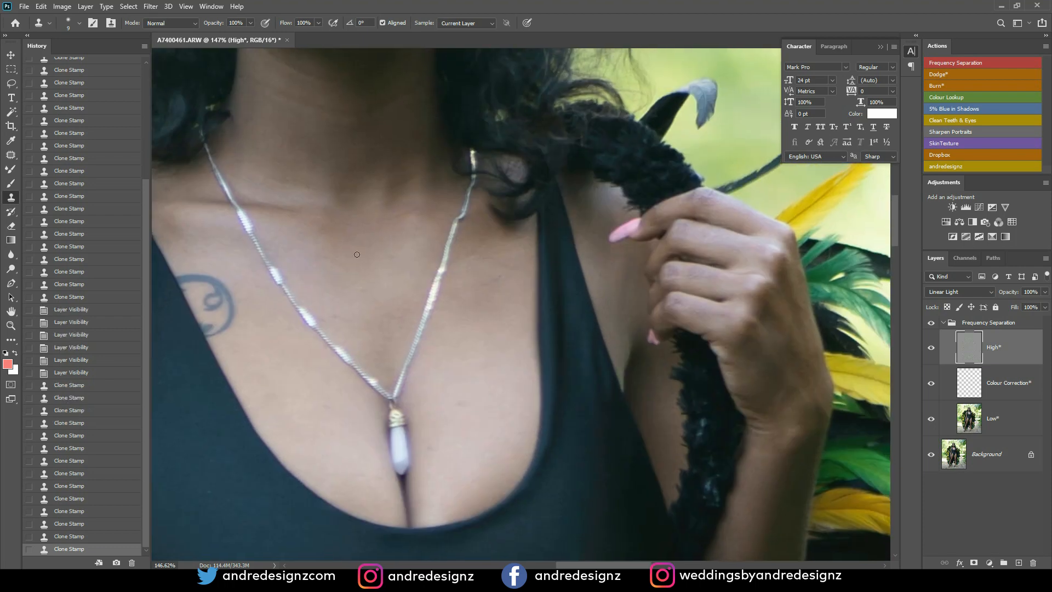
pyautogui.click(319, 238)
pyautogui.click(325, 161)
# Enlarge the Clone Stamp brush and clone clean texture over the blemishes on the image-left upper arm.
pyautogui.scroll(-6, 343, 154)
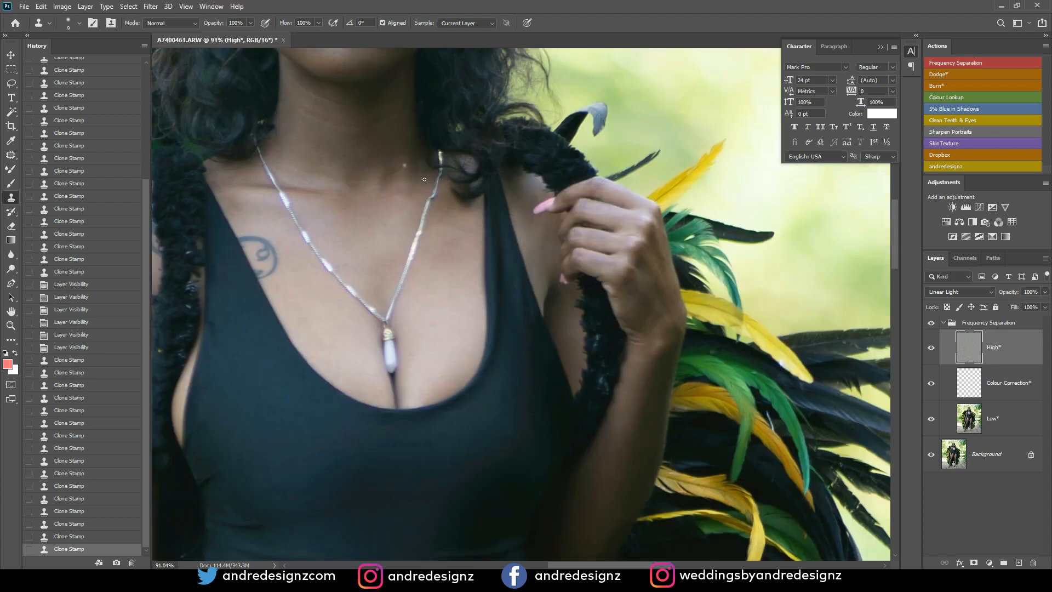
pyautogui.scroll(6, 291, 257)
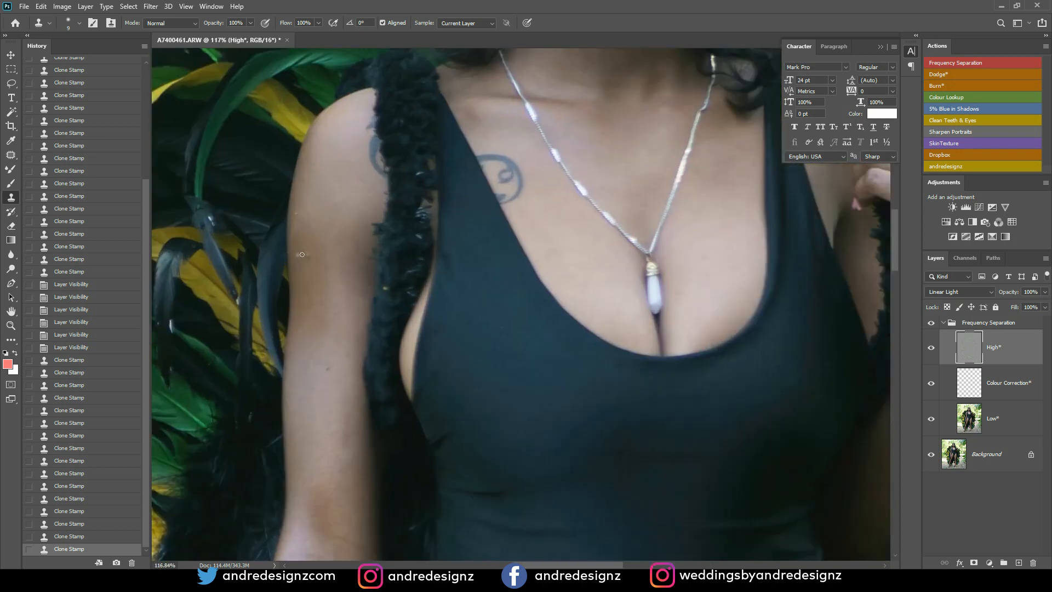
pyautogui.press(']')
pyautogui.press(']')
pyautogui.keyDown('alt'); pyautogui.click(318, 301); pyautogui.keyUp('alt')
pyautogui.click(311, 256)
pyautogui.click(311, 258)
pyautogui.click(307, 245)
pyautogui.click(314, 221)
pyautogui.click(284, 214)
pyautogui.click(284, 240)
pyautogui.click(284, 182)
pyautogui.click(301, 212)
# Clone out the remaining marks farther down the image-left upper arm, resampling clean skin for each area.
pyautogui.scroll(-5, 324, 106)
pyautogui.keyDown('alt'); pyautogui.click(292, 267); pyautogui.keyUp('alt')
pyautogui.click(284, 239)
pyautogui.keyDown('alt'); pyautogui.click(295, 212); pyautogui.keyUp('alt')
pyautogui.click(271, 203)
pyautogui.click(270, 210)
pyautogui.keyDown('alt'); pyautogui.click(277, 134); pyautogui.keyUp('alt')
pyautogui.moveTo(241, 133); pyautogui.dragTo(241, 143)
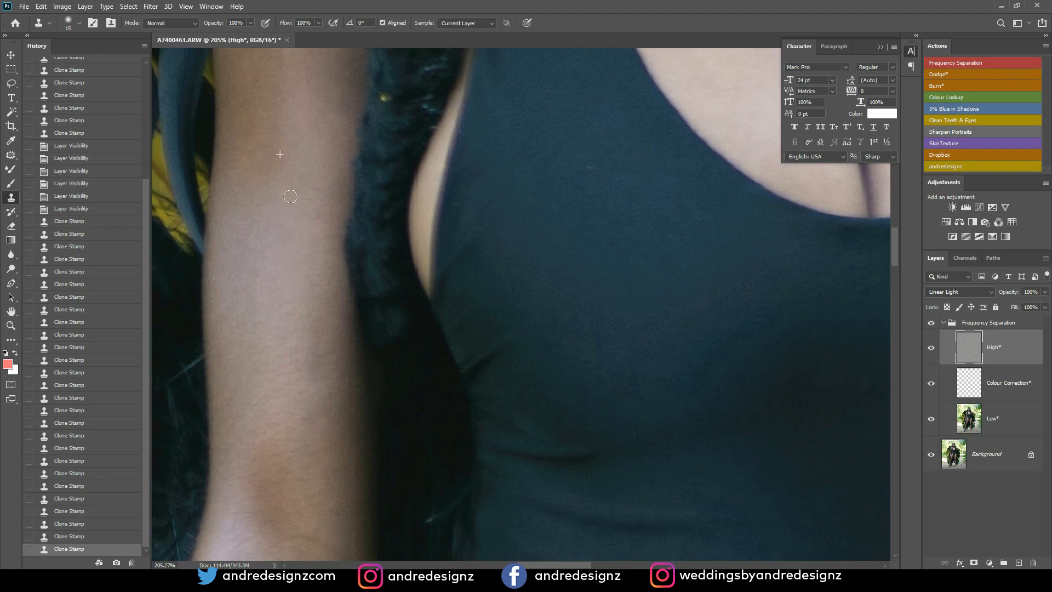
pyautogui.keyDown('alt'); pyautogui.click(390, 137); pyautogui.keyUp('alt')
pyautogui.moveTo(387, 103); pyautogui.dragTo(389, 129)
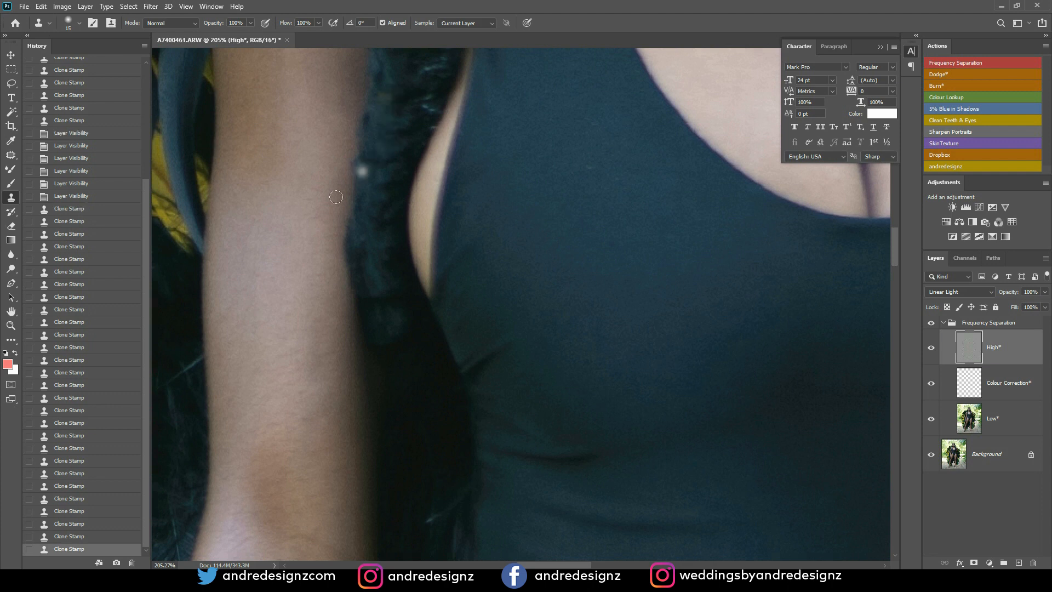
# Clone over the creases in the crook of the image-left elbow and undo the last stroke.
pyautogui.scroll(-10, 336, 197)
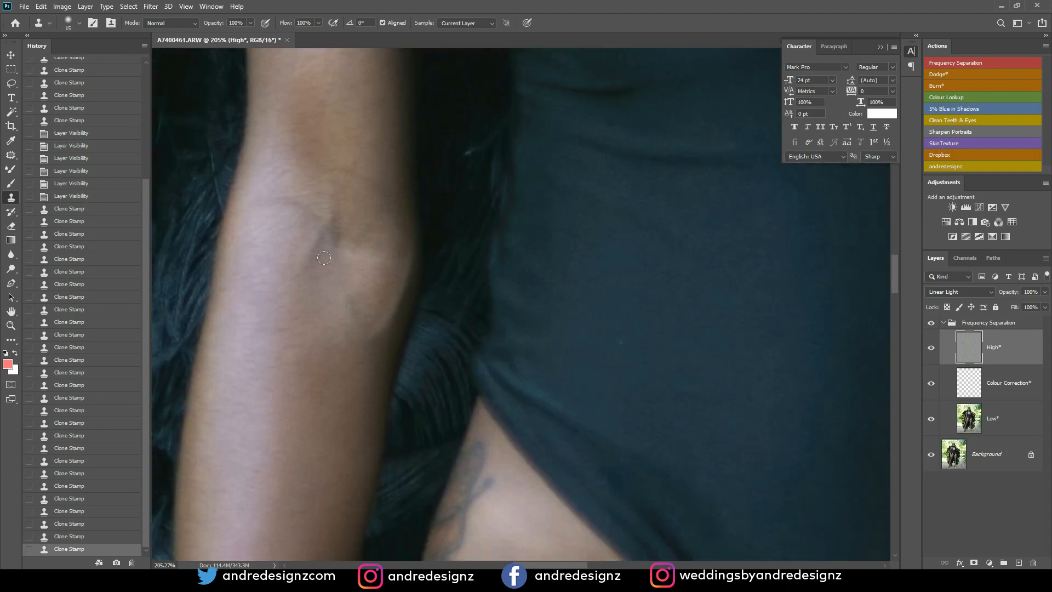
pyautogui.moveTo(305, 262); pyautogui.dragTo(318, 289)
pyautogui.moveTo(360, 318); pyautogui.dragTo(333, 321)
pyautogui.moveTo(332, 214)
pyautogui.mouseDown()
pyautogui.moveTo(342, 273)
pyautogui.moveTo(374, 260)
pyautogui.moveTo(402, 289)
pyautogui.moveTo(376, 331)
pyautogui.moveTo(371, 309)
pyautogui.mouseUp()
pyautogui.keyDown('alt'); pyautogui.click(348, 238); pyautogui.keyUp('alt')
pyautogui.hotkey('ctrl', 'z')
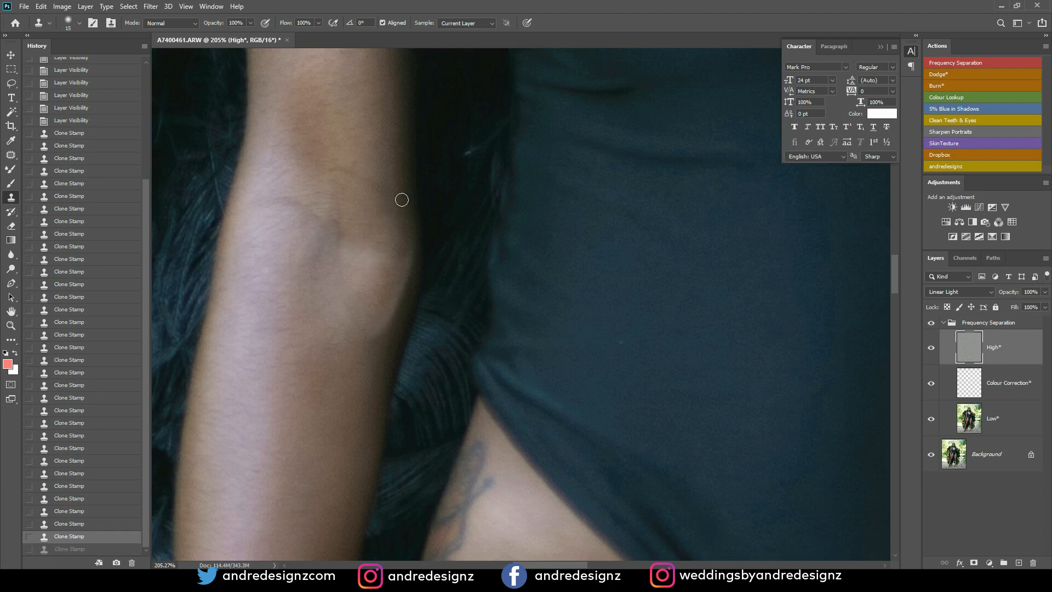
# Use the Patch tool to replace the rough texture around the inner elbow with nearby skin, clearing each selection.
pyautogui.scroll(-5, 379, 204)
pyautogui.scroll(5, 381, 202)
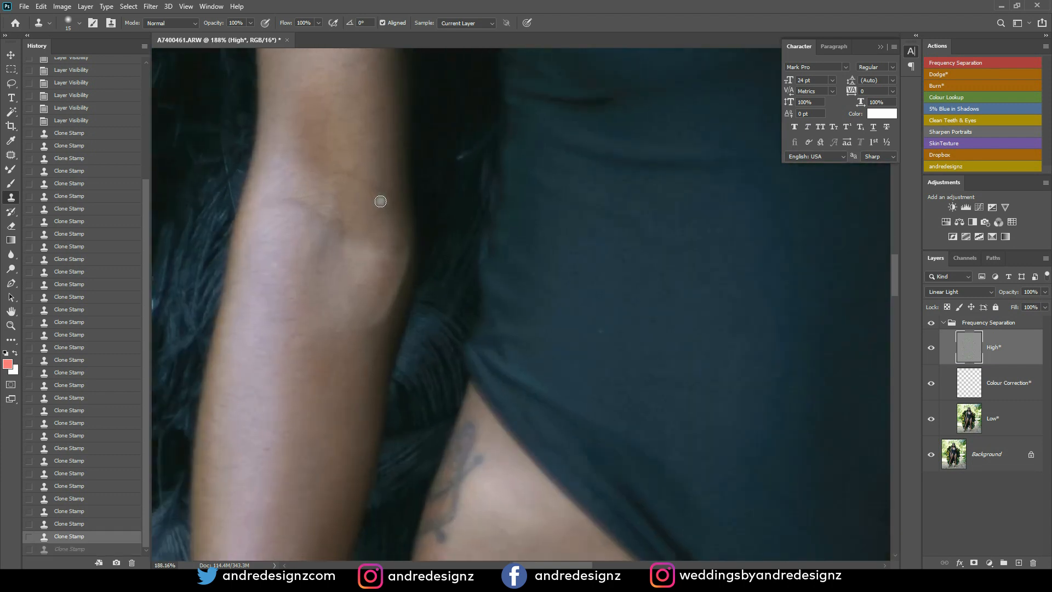
pyautogui.press('j')
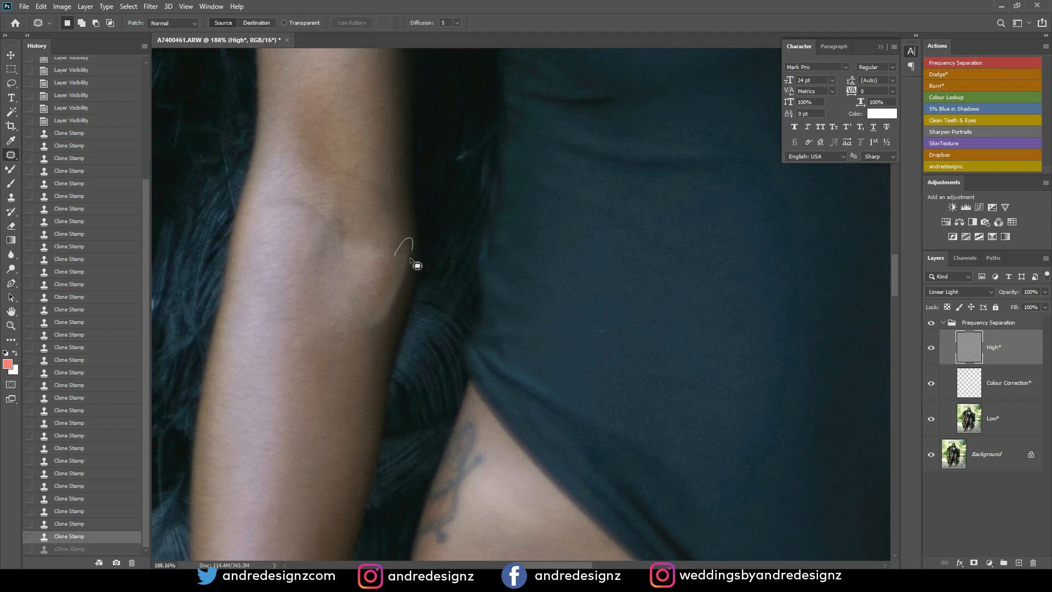
pyautogui.moveTo(366, 330)
pyautogui.mouseDown()
pyautogui.moveTo(384, 318)
pyautogui.moveTo(383, 218)
pyautogui.moveTo(356, 221)
pyautogui.mouseUp()
pyautogui.hotkey('ctrl', 'd')
pyautogui.moveTo(349, 236); pyautogui.dragTo(358, 273)
pyautogui.hotkey('ctrl', 'd')
# Patch the remaining creases across the elbow crook and just below it, and clear the selection.
pyautogui.moveTo(339, 349); pyautogui.dragTo(371, 191)
pyautogui.moveTo(352, 288)
pyautogui.mouseDown()
pyautogui.moveTo(352, 238)
pyautogui.moveTo(310, 234)
pyautogui.mouseUp()
pyautogui.moveTo(308, 240)
pyautogui.mouseDown()
pyautogui.moveTo(304, 272)
pyautogui.moveTo(328, 263)
pyautogui.mouseUp()
pyautogui.moveTo(342, 343); pyautogui.dragTo(348, 399)
pyautogui.hotkey('ctrl', 'd')
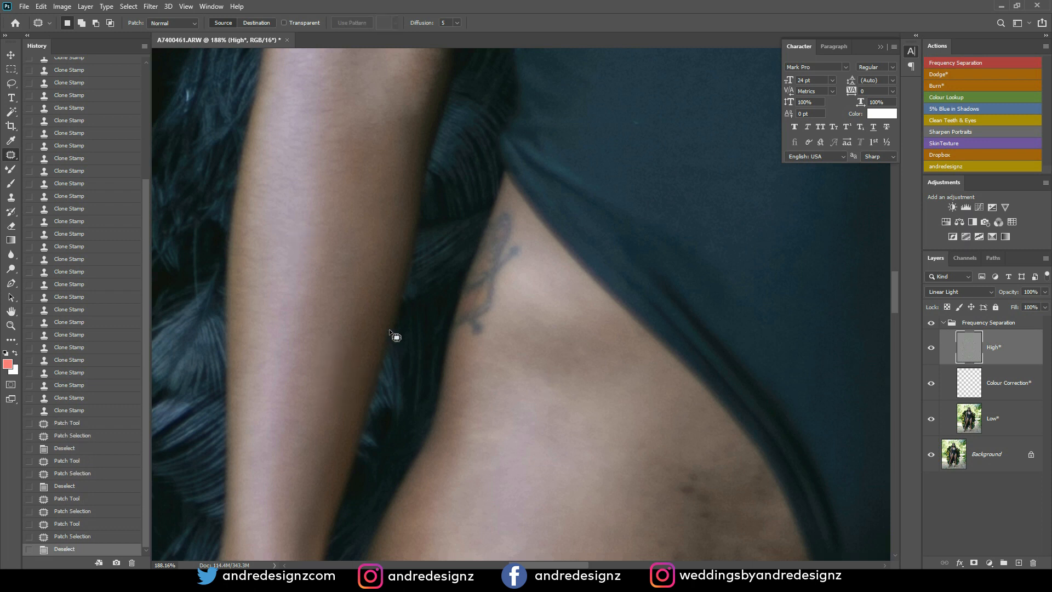
# Patch the dark spots on the image-left inner thigh beside the swimsuit edge with clean skin, and clear the selection.
pyautogui.scroll(-3, 390, 330)
pyautogui.moveTo(676, 360); pyautogui.dragTo(436, 171)
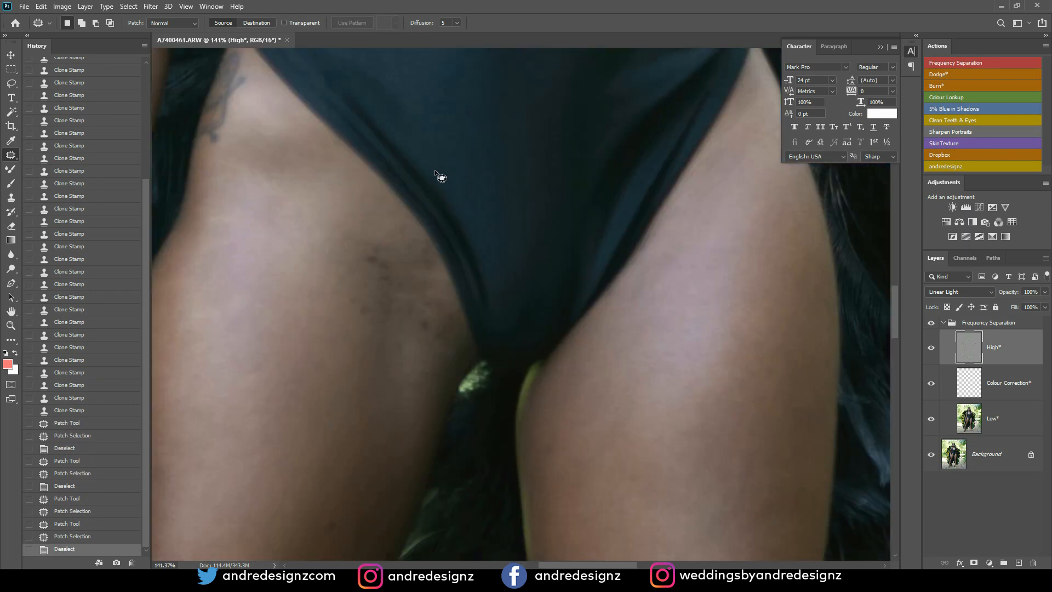
pyautogui.moveTo(415, 264); pyautogui.dragTo(417, 261)
pyautogui.moveTo(398, 266); pyautogui.dragTo(352, 228)
pyautogui.hotkey('ctrl', 'd')
# Patch the remaining dark marks and uneven texture around the image-left upper inner thigh, and clear the selection.
pyautogui.moveTo(354, 267)
pyautogui.mouseDown()
pyautogui.moveTo(341, 291)
pyautogui.moveTo(393, 304)
pyautogui.mouseUp()
pyautogui.moveTo(370, 310); pyautogui.dragTo(360, 351)
pyautogui.moveTo(426, 290)
pyautogui.mouseDown()
pyautogui.moveTo(440, 325)
pyautogui.moveTo(411, 398)
pyautogui.mouseUp()
pyautogui.moveTo(414, 237)
pyautogui.mouseDown()
pyautogui.moveTo(431, 286)
pyautogui.moveTo(429, 272)
pyautogui.mouseUp()
pyautogui.moveTo(428, 271)
pyautogui.mouseDown()
pyautogui.moveTo(422, 328)
pyautogui.moveTo(392, 202)
pyautogui.moveTo(412, 173)
pyautogui.moveTo(418, 227)
pyautogui.mouseUp()
pyautogui.hotkey('ctrl', 'd')
# Replace the rough texture across the middle of the image-left thigh with neighbouring skin using the Patch tool, and clear the selection.
pyautogui.moveTo(310, 353)
pyautogui.mouseDown()
pyautogui.moveTo(327, 378)
pyautogui.moveTo(314, 424)
pyautogui.mouseUp()
pyautogui.moveTo(288, 335)
pyautogui.mouseDown()
pyautogui.moveTo(390, 168)
pyautogui.moveTo(255, 344)
pyautogui.moveTo(293, 356)
pyautogui.moveTo(277, 410)
pyautogui.mouseUp()
pyautogui.moveTo(288, 260)
pyautogui.mouseDown()
pyautogui.moveTo(309, 299)
pyautogui.moveTo(307, 344)
pyautogui.mouseUp()
pyautogui.hotkey('ctrl', 'd')
# Patch the blemishes on the image-left upper thigh and hip below the tattoo, clearing each selection.
pyautogui.moveTo(308, 237); pyautogui.dragTo(330, 285)
pyautogui.moveTo(322, 264); pyautogui.dragTo(330, 312)
pyautogui.hotkey('ctrl', 'd')
pyautogui.moveTo(252, 207)
pyautogui.mouseDown()
pyautogui.moveTo(257, 246)
pyautogui.moveTo(280, 287)
pyautogui.mouseUp()
pyautogui.hotkey('ctrl', 'd')
pyautogui.scroll(-6, 310, 283)
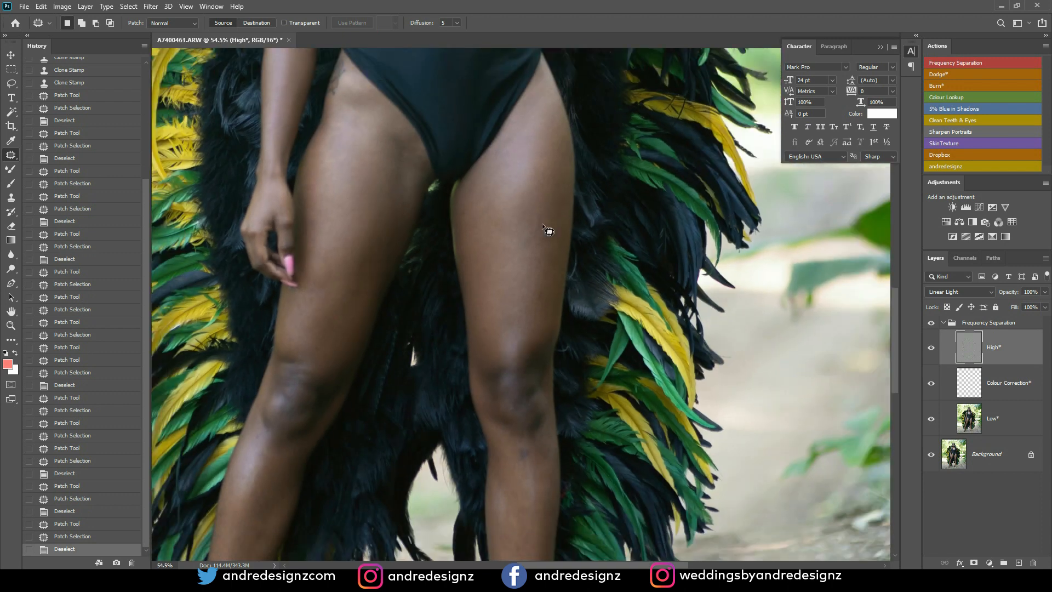
# Patch the texture marks around the top of the image-right knee with nearby skin, clearing each selection.
pyautogui.scroll(3, 523, 167)
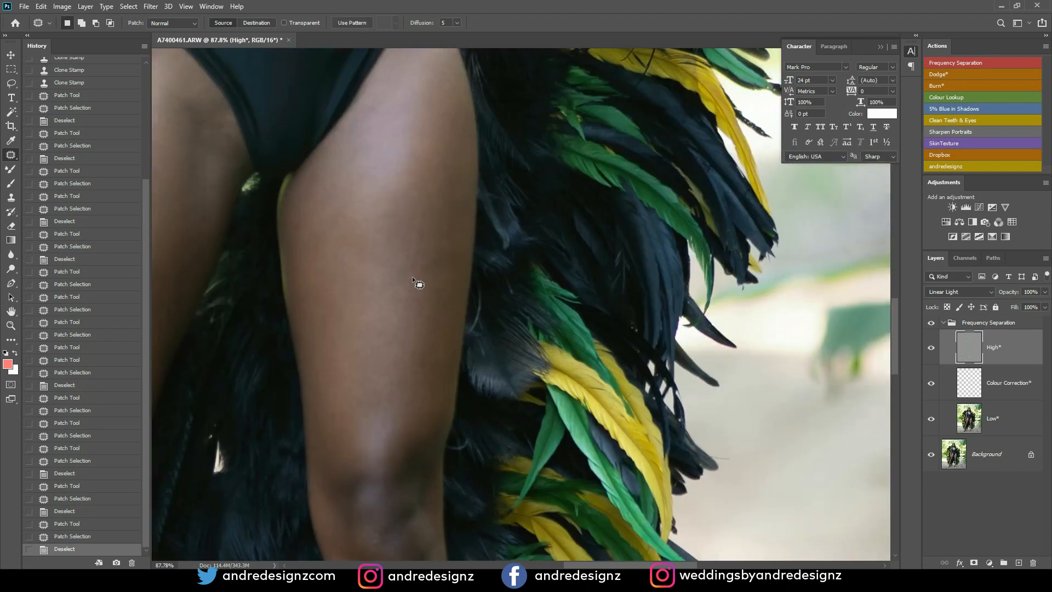
pyautogui.hotkey('ctrl', 'd')
pyautogui.moveTo(411, 405); pyautogui.dragTo(406, 392)
pyautogui.moveTo(401, 393); pyautogui.dragTo(409, 360)
pyautogui.hotkey('ctrl', 'd')
pyautogui.moveTo(340, 403)
pyautogui.mouseDown()
pyautogui.moveTo(349, 413)
pyautogui.moveTo(346, 395)
pyautogui.mouseUp()
pyautogui.hotkey('ctrl', 'd')
pyautogui.scroll(-5, 387, 153)
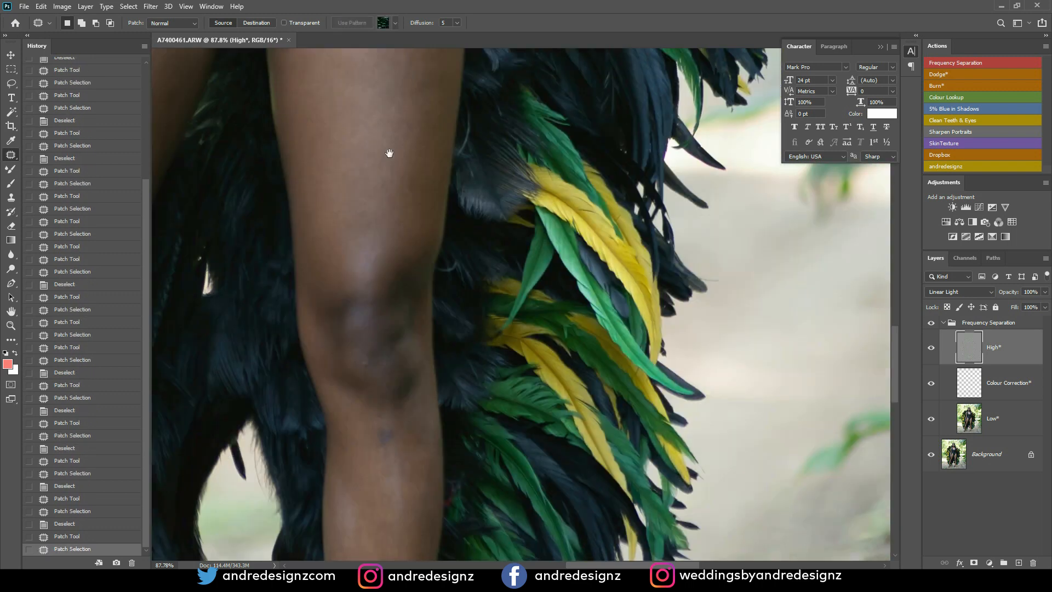
# Patch the lower part of the image-right knee and the dark mark just below it on the High layer.
pyautogui.moveTo(366, 295)
pyautogui.mouseDown()
pyautogui.moveTo(377, 323)
pyautogui.moveTo(370, 318)
pyautogui.mouseUp()
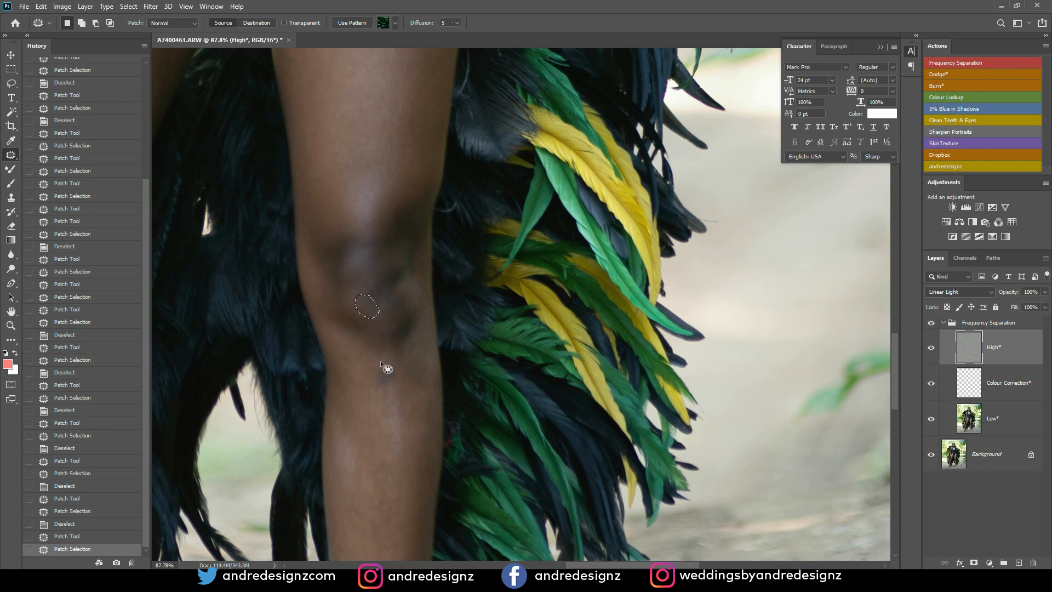
pyautogui.moveTo(403, 391); pyautogui.dragTo(405, 433)
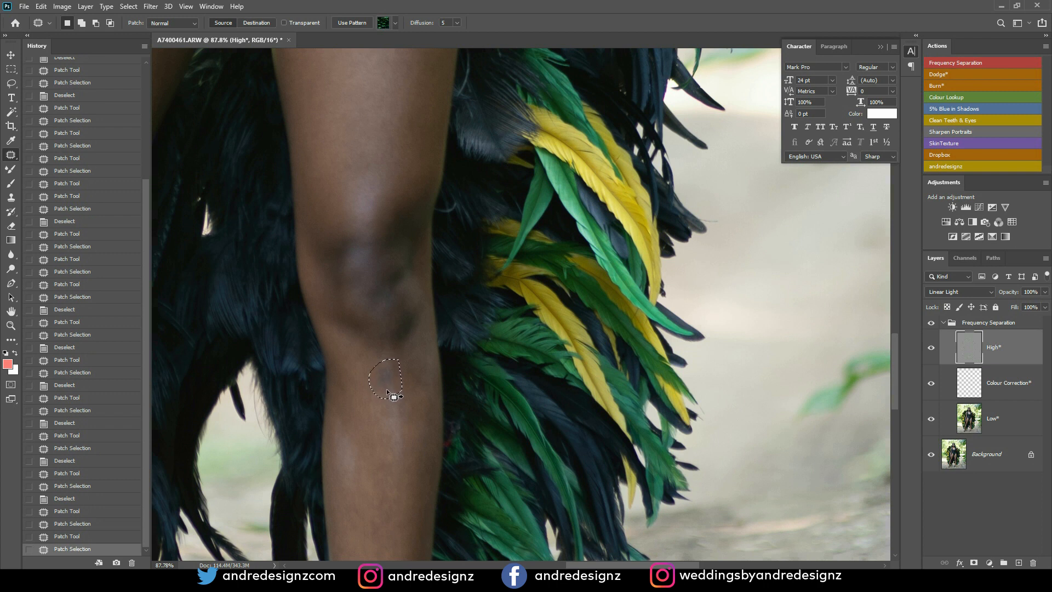
pyautogui.moveTo(387, 390); pyautogui.dragTo(403, 391)
pyautogui.moveTo(389, 376); pyautogui.dragTo(394, 449)
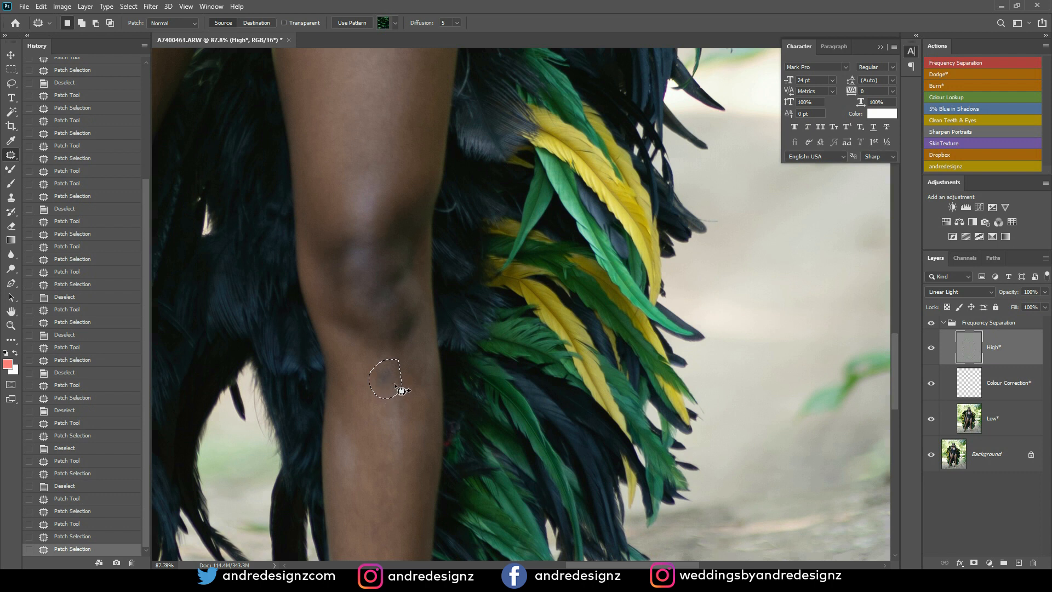
# Patch the discoloured mark below the image-right knee on the Low layer with skin from farther down the shin, and clear the selection.
pyautogui.click(995, 420)
pyautogui.moveTo(386, 383); pyautogui.dragTo(392, 436)
pyautogui.hotkey('ctrl', 'd')
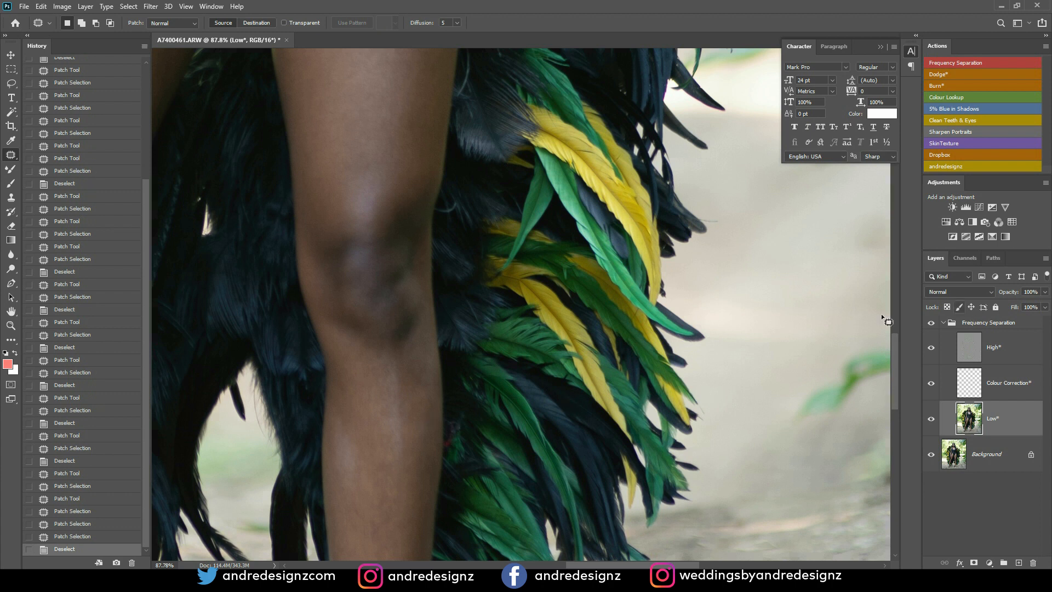
# Collapse the Frequency Separation group and toggle its visibility to compare the full portrait before and after retouching.
pyautogui.scroll(-6, 505, 329)
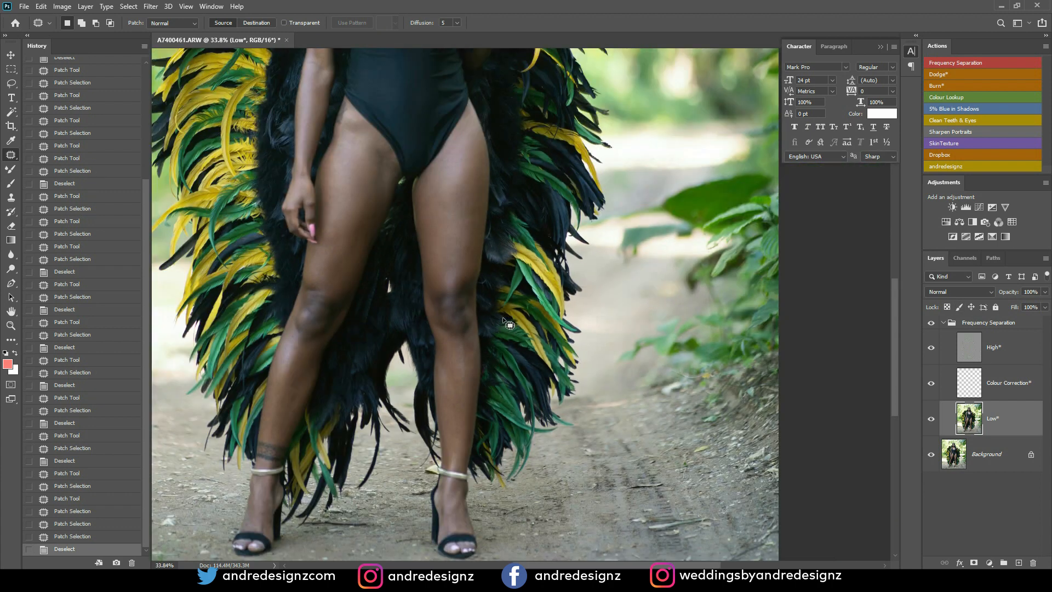
pyautogui.scroll(-4, 503, 322)
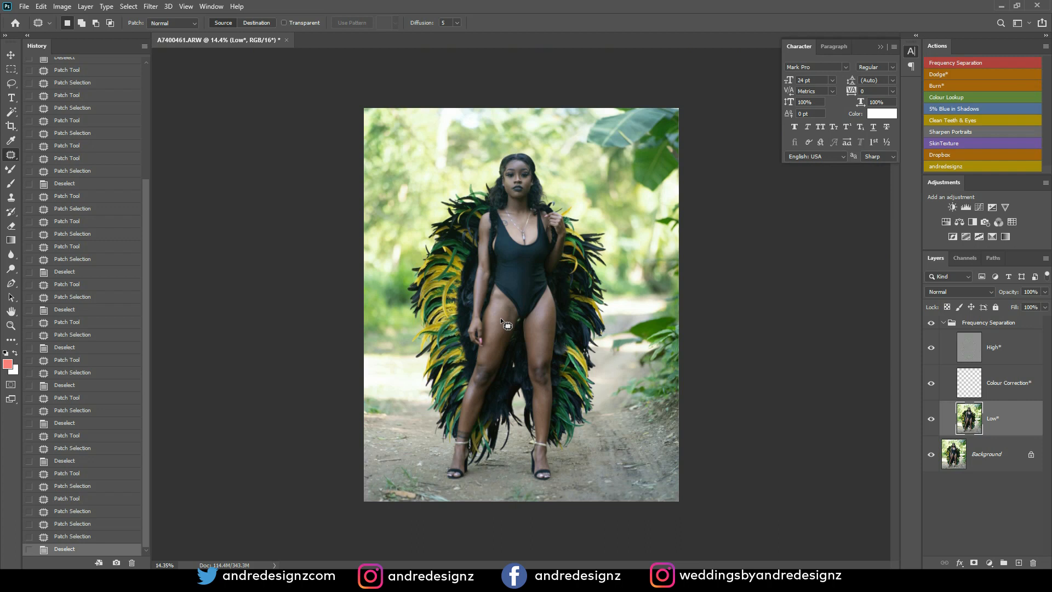
pyautogui.click(943, 323)
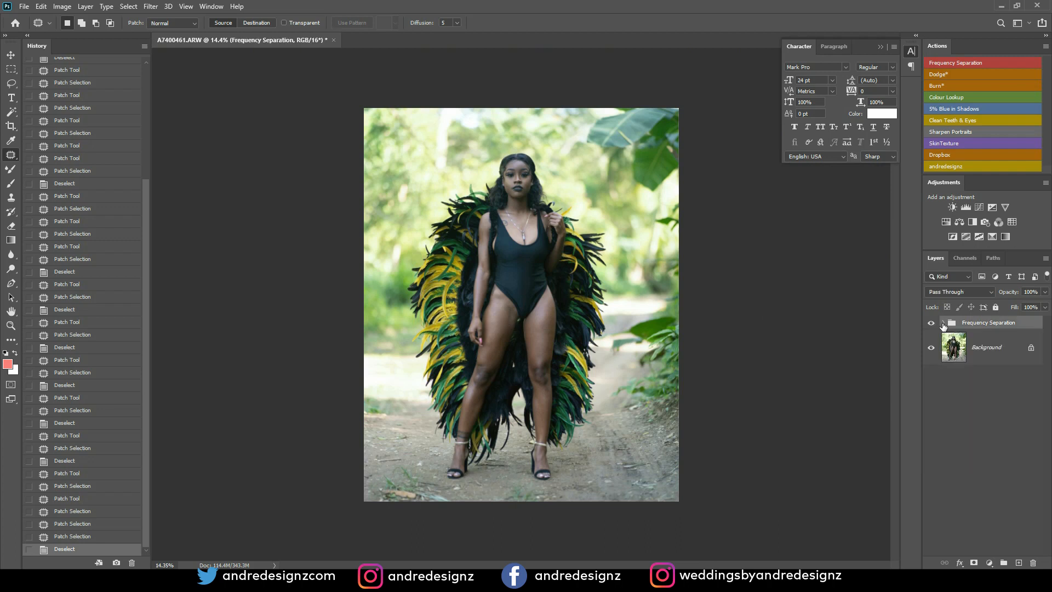
pyautogui.click(931, 324)
pyautogui.click(932, 324)
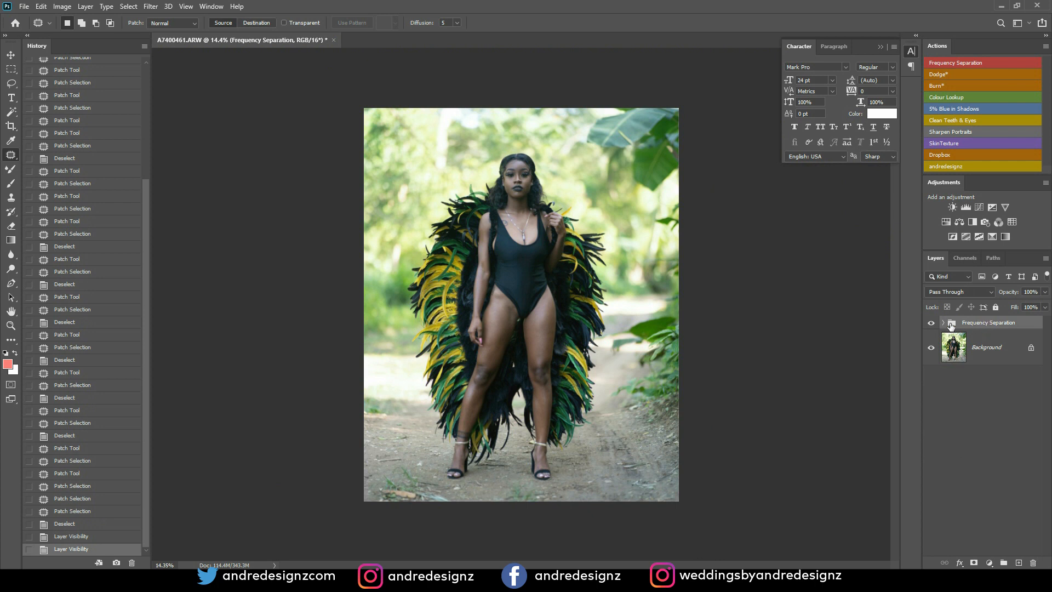
# Expand the Frequency Separation group and use the Mixer Brush on the Low layer to blend the tones of the neck.
pyautogui.click(944, 324)
pyautogui.click(1002, 418)
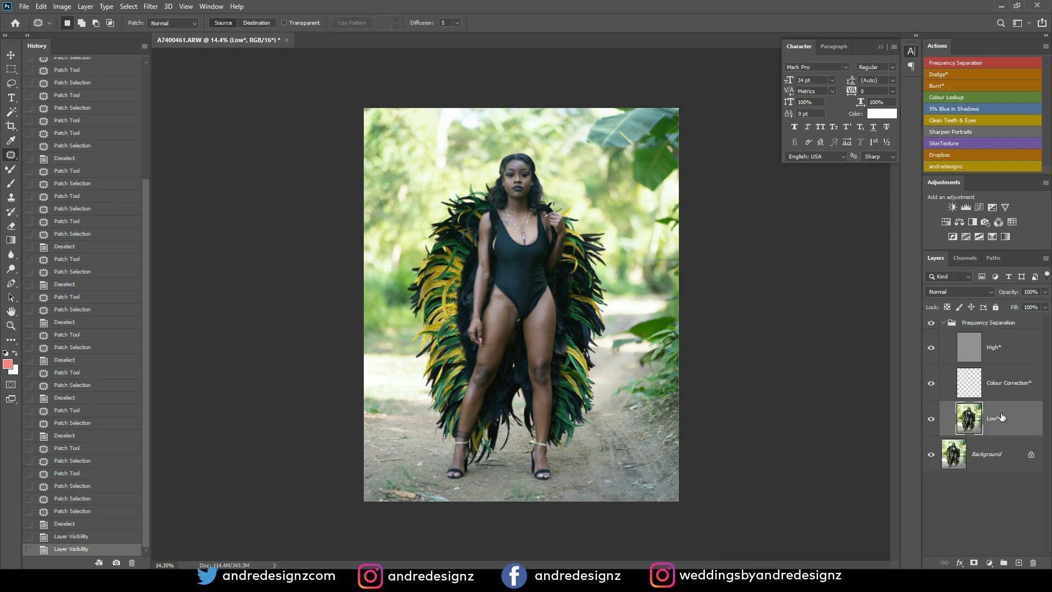
pyautogui.scroll(8, 516, 193)
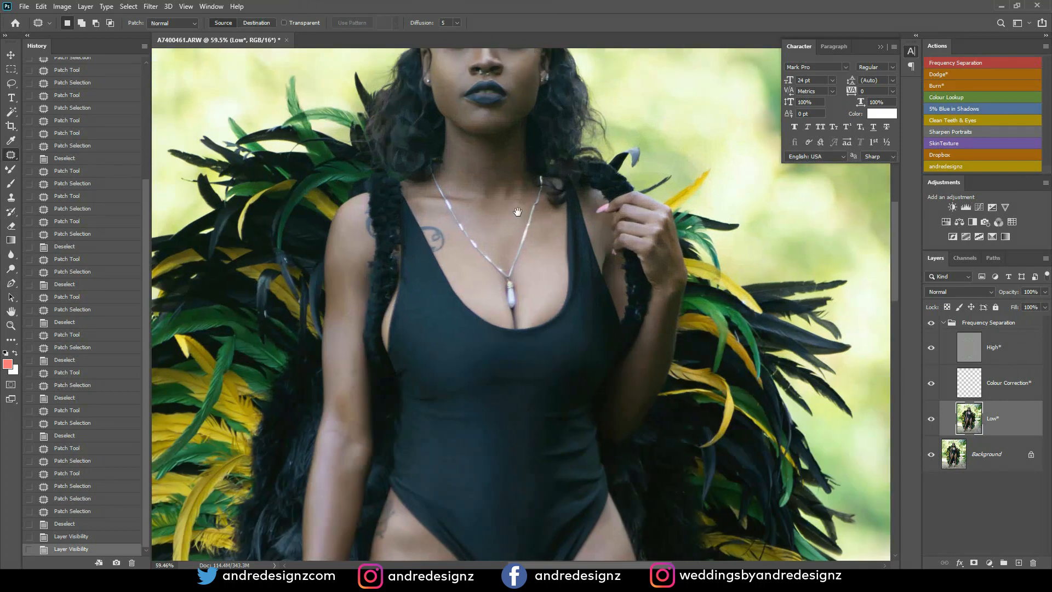
pyautogui.moveTo(518, 212)
pyautogui.mouseDown()
pyautogui.moveTo(388, 315)
pyautogui.moveTo(466, 298)
pyautogui.moveTo(481, 282)
pyautogui.mouseUp()
pyautogui.click(8, 173)
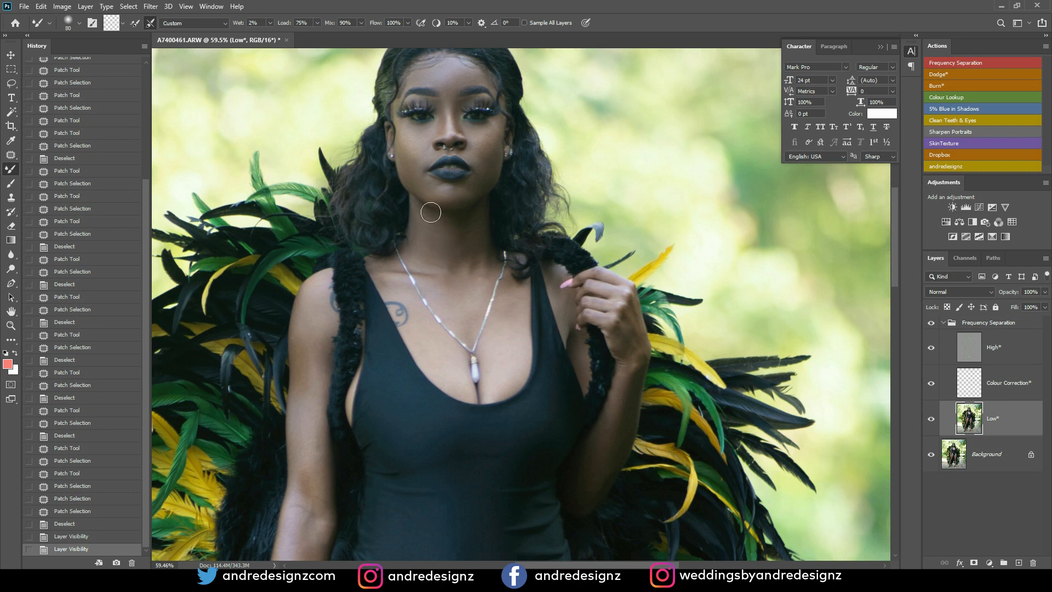
pyautogui.moveTo(421, 210); pyautogui.dragTo(465, 231)
pyautogui.moveTo(466, 279)
pyautogui.mouseDown()
pyautogui.moveTo(483, 234)
pyautogui.moveTo(424, 219)
pyautogui.mouseUp()
pyautogui.moveTo(422, 264)
pyautogui.mouseDown()
pyautogui.moveTo(474, 295)
pyautogui.moveTo(469, 308)
pyautogui.moveTo(437, 286)
pyautogui.mouseUp()
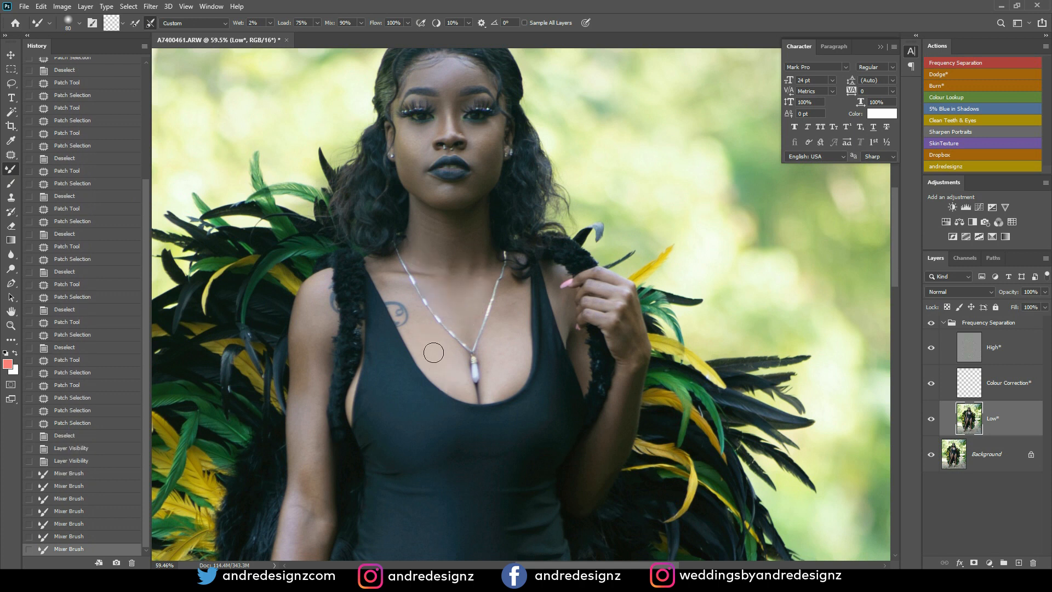
# Blend the skin tones on both sides of the chest around the necklace with the Mixer Brush.
pyautogui.moveTo(436, 341); pyautogui.dragTo(440, 355)
pyautogui.moveTo(386, 282); pyautogui.dragTo(395, 286)
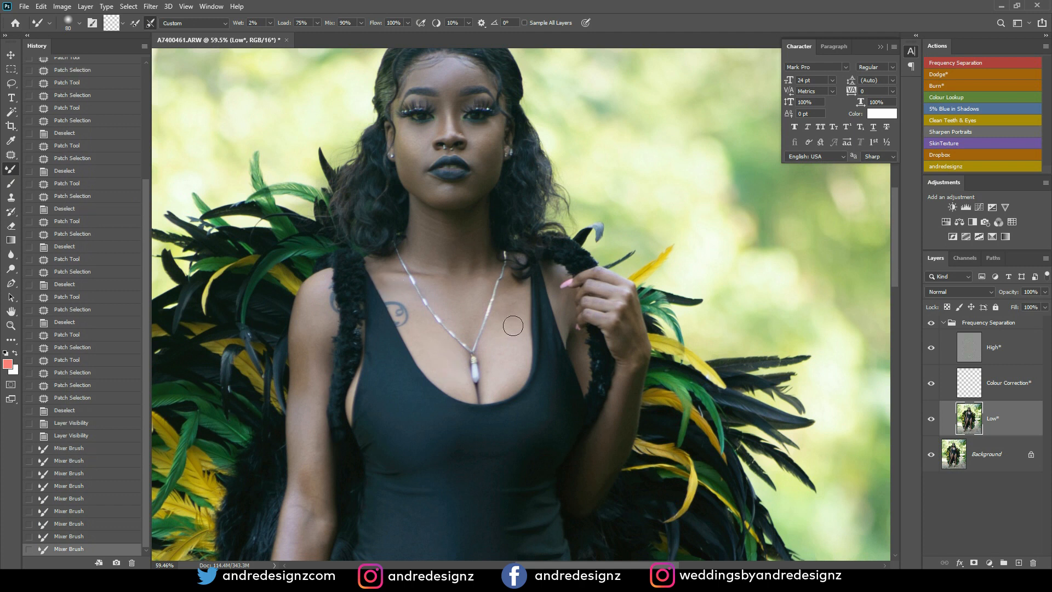
pyautogui.moveTo(508, 306)
pyautogui.mouseDown()
pyautogui.moveTo(503, 364)
pyautogui.moveTo(513, 365)
pyautogui.moveTo(500, 385)
pyautogui.mouseUp()
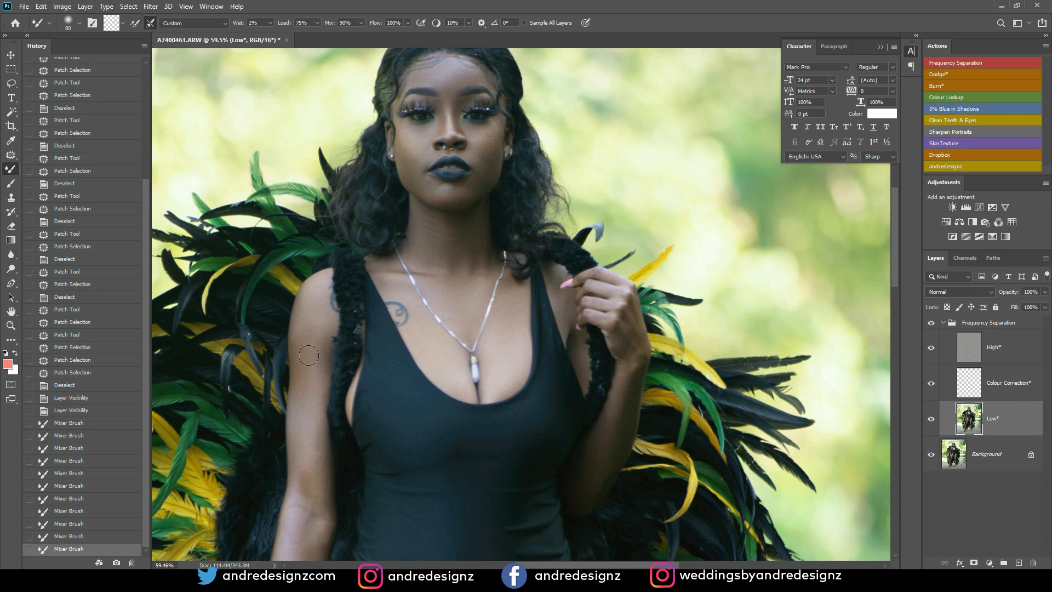
# Smooth the light and shadow transitions along the image-left upper arm down to the elbow with the Mixer Brush.
pyautogui.moveTo(310, 426); pyautogui.dragTo(311, 348)
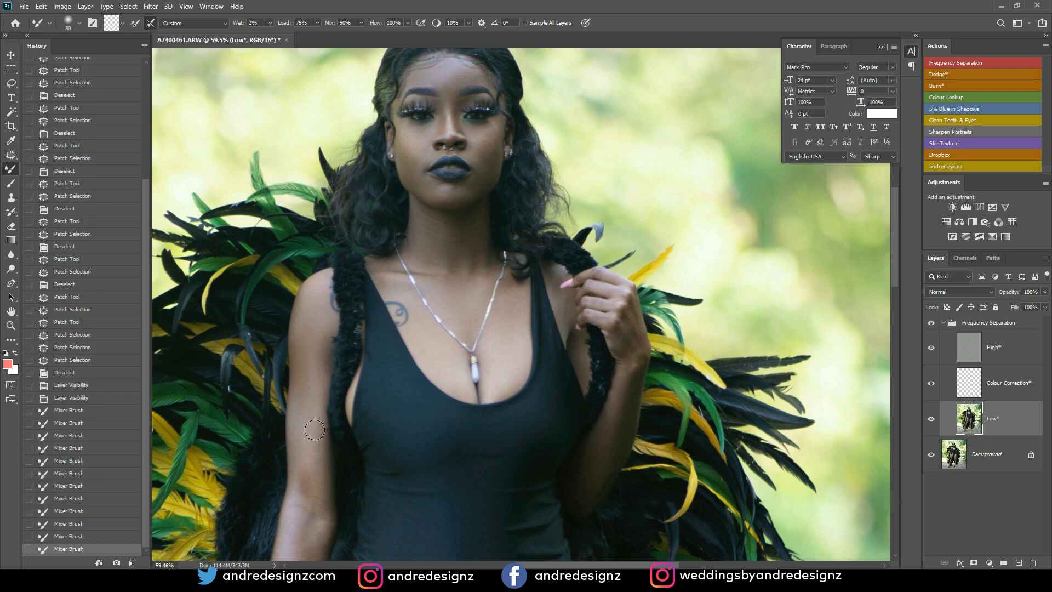
pyautogui.moveTo(314, 497); pyautogui.dragTo(303, 433)
pyautogui.moveTo(303, 393)
pyautogui.mouseDown()
pyautogui.moveTo(309, 312)
pyautogui.moveTo(308, 358)
pyautogui.moveTo(300, 352)
pyautogui.moveTo(312, 314)
pyautogui.moveTo(309, 380)
pyautogui.moveTo(311, 345)
pyautogui.mouseUp()
# Blend the tones across the image-left elbow and along the forearm with the Mixer Brush.
pyautogui.moveTo(315, 373)
pyautogui.mouseDown()
pyautogui.moveTo(325, 427)
pyautogui.moveTo(345, 410)
pyautogui.moveTo(391, 236)
pyautogui.mouseUp()
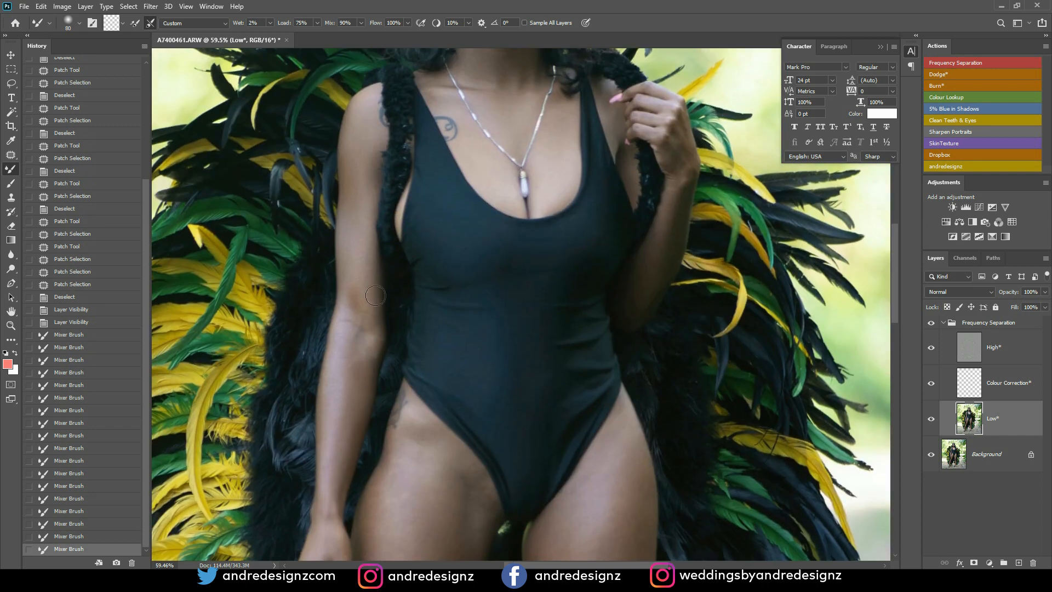
pyautogui.moveTo(351, 285); pyautogui.dragTo(357, 344)
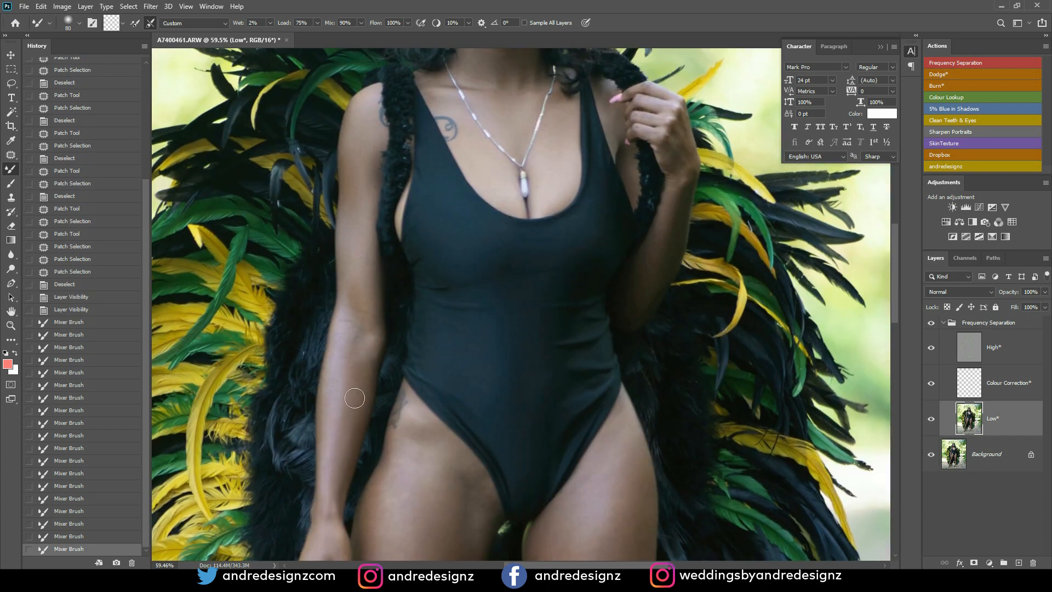
pyautogui.moveTo(342, 446); pyautogui.dragTo(339, 336)
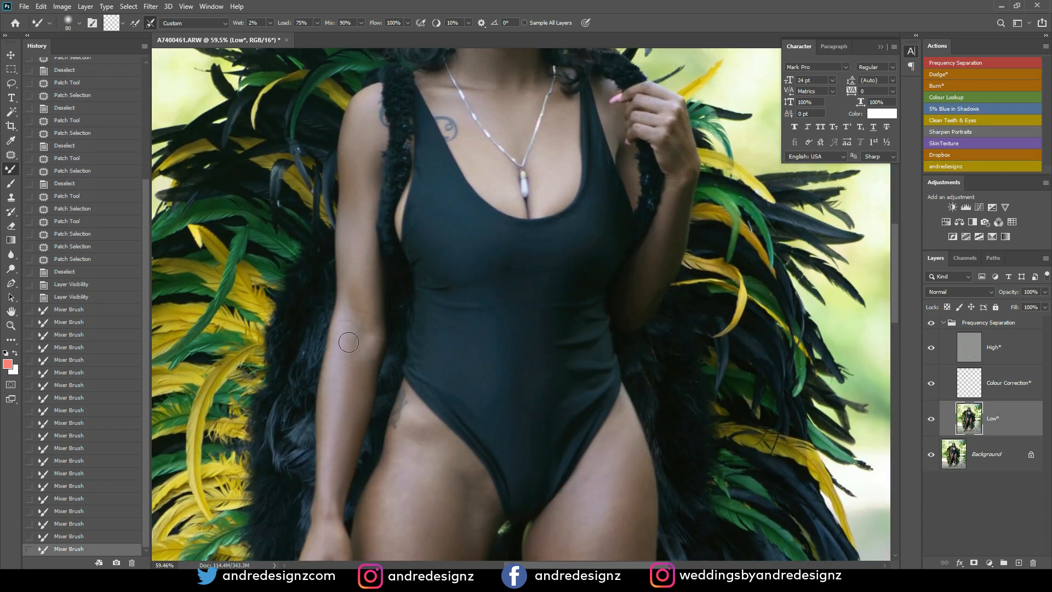
pyautogui.moveTo(354, 215); pyautogui.dragTo(351, 289)
# Blend the skin tones on the image-left hand and thigh, and enlarge the Mixer Brush to 150.
pyautogui.scroll(-5, 356, 307)
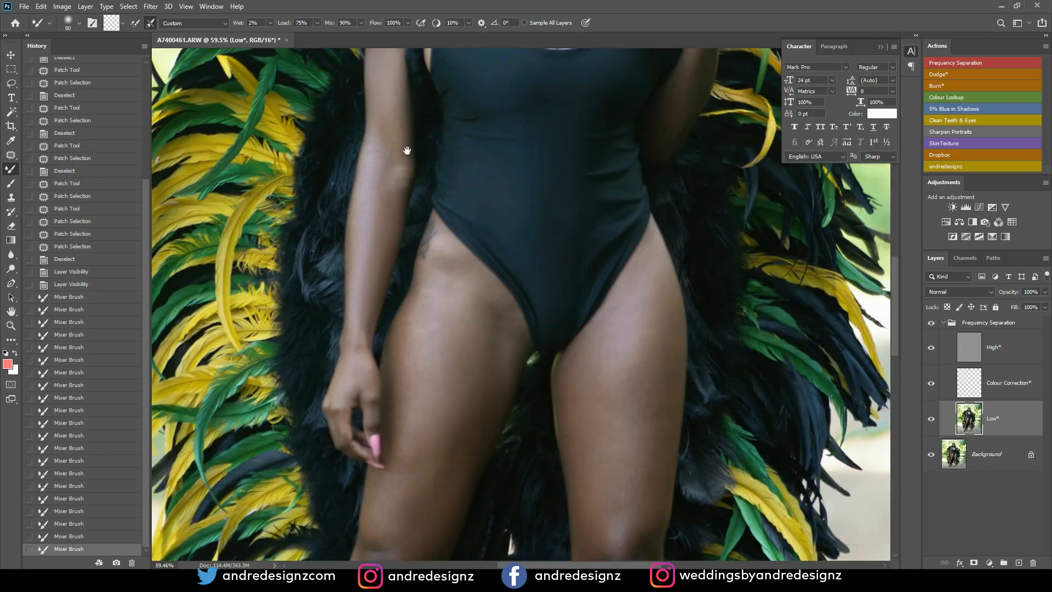
pyautogui.moveTo(349, 384); pyautogui.dragTo(370, 395)
pyautogui.moveTo(480, 336); pyautogui.dragTo(370, 256)
pyautogui.press(']')
pyautogui.press(']')
pyautogui.press(']')
pyautogui.press(']')
# Toggle the Frequency Separation group's visibility to compare the blended arm and torso with the original.
pyautogui.moveTo(384, 136)
pyautogui.mouseDown()
pyautogui.moveTo(439, 302)
pyautogui.moveTo(429, 313)
pyautogui.mouseUp()
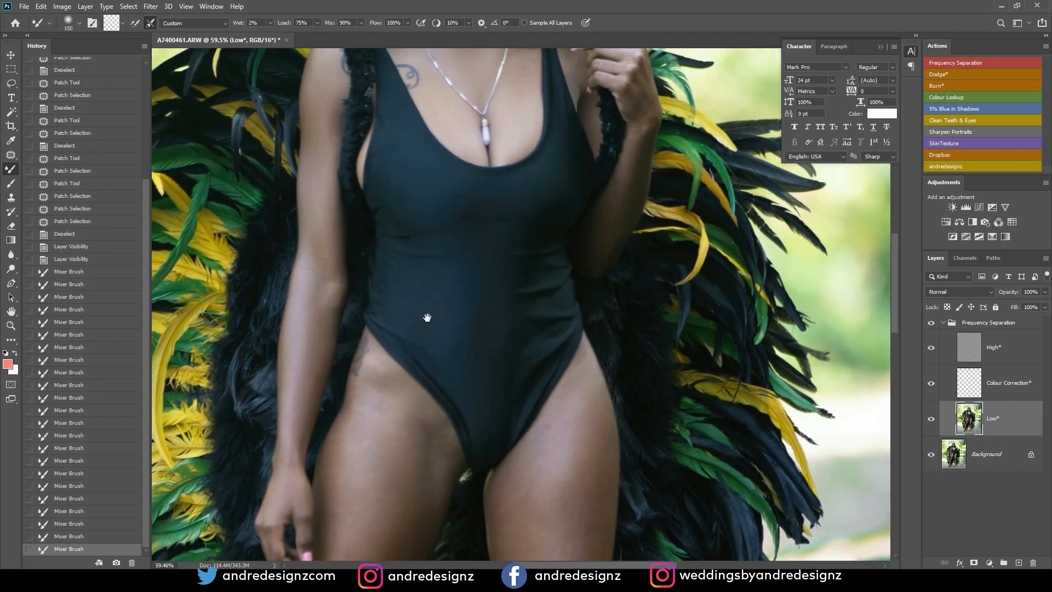
pyautogui.click(932, 324)
pyautogui.click(932, 324)
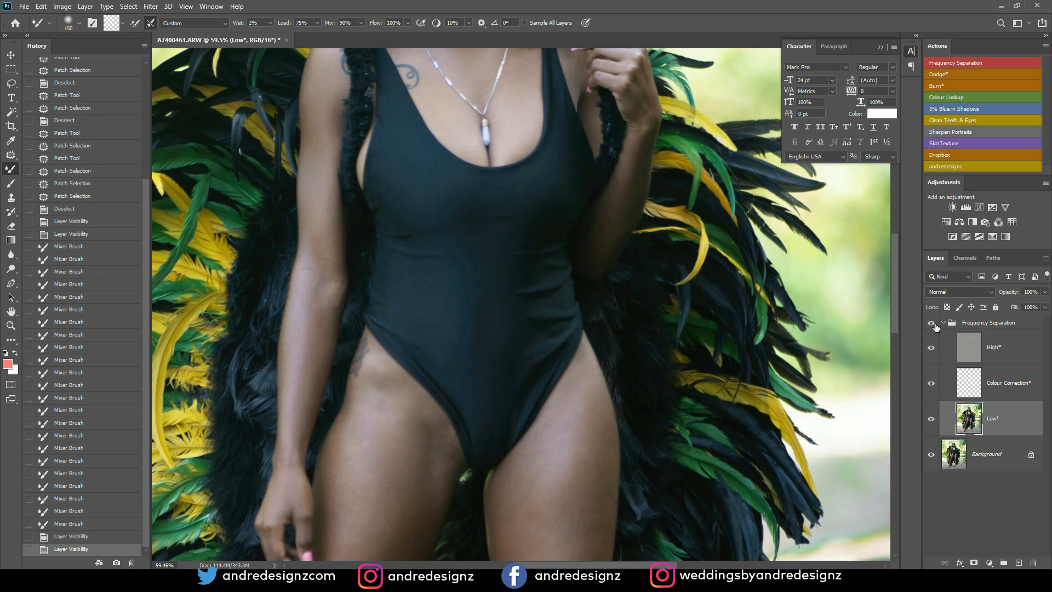
# Smooth the tonal patches on the image-left thigh from the hip and swimsuit edge down to above the knee.
pyautogui.moveTo(468, 331); pyautogui.dragTo(475, 140)
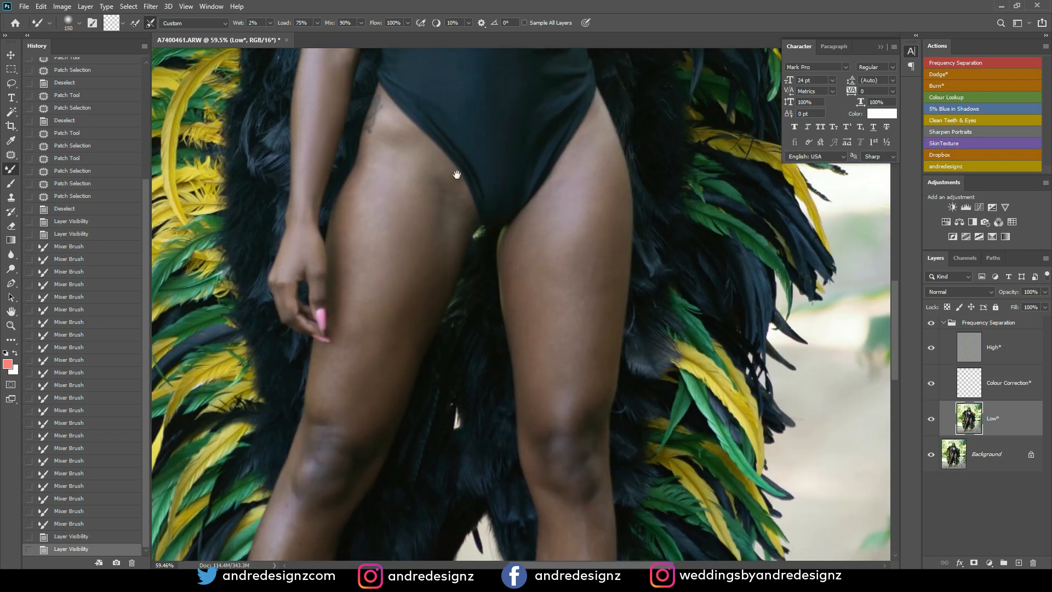
pyautogui.moveTo(367, 255); pyautogui.dragTo(385, 159)
pyautogui.moveTo(380, 200); pyautogui.dragTo(393, 134)
pyautogui.moveTo(345, 367); pyautogui.dragTo(342, 414)
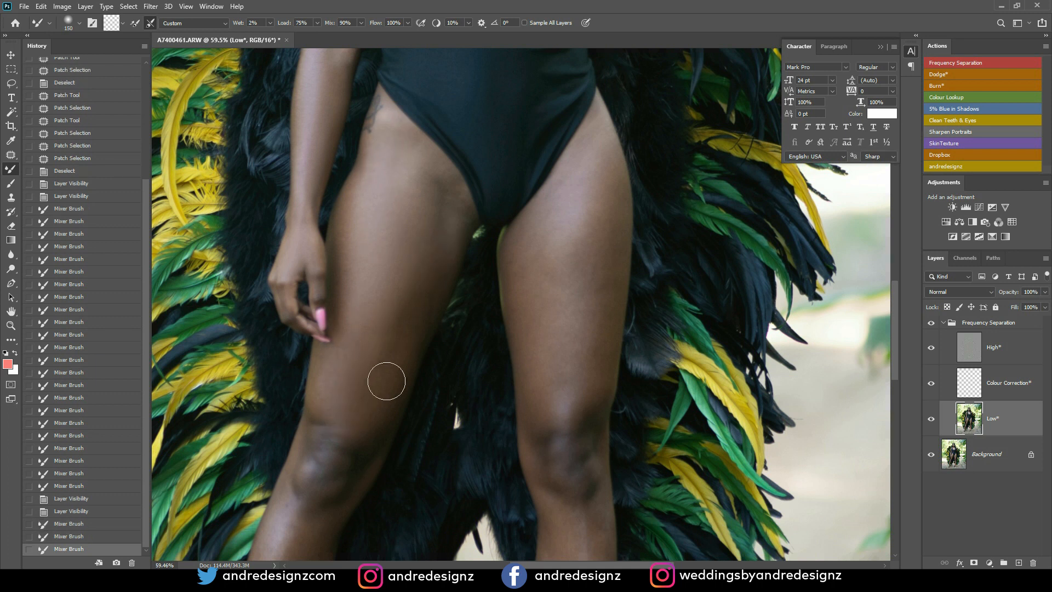
pyautogui.moveTo(443, 179); pyautogui.dragTo(446, 205)
pyautogui.moveTo(362, 227); pyautogui.dragTo(383, 189)
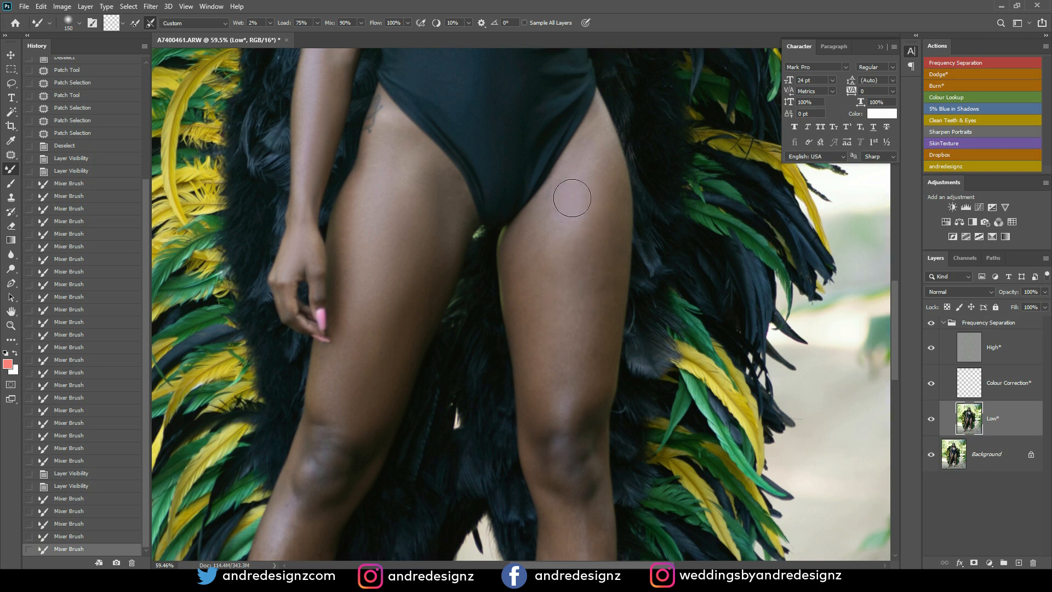
# Blend the highlights and shadows along both sides of the image-right thigh with the Mixer Brush.
pyautogui.moveTo(594, 266); pyautogui.dragTo(597, 277)
pyautogui.moveTo(612, 203); pyautogui.dragTo(597, 395)
pyautogui.moveTo(534, 245); pyautogui.dragTo(529, 328)
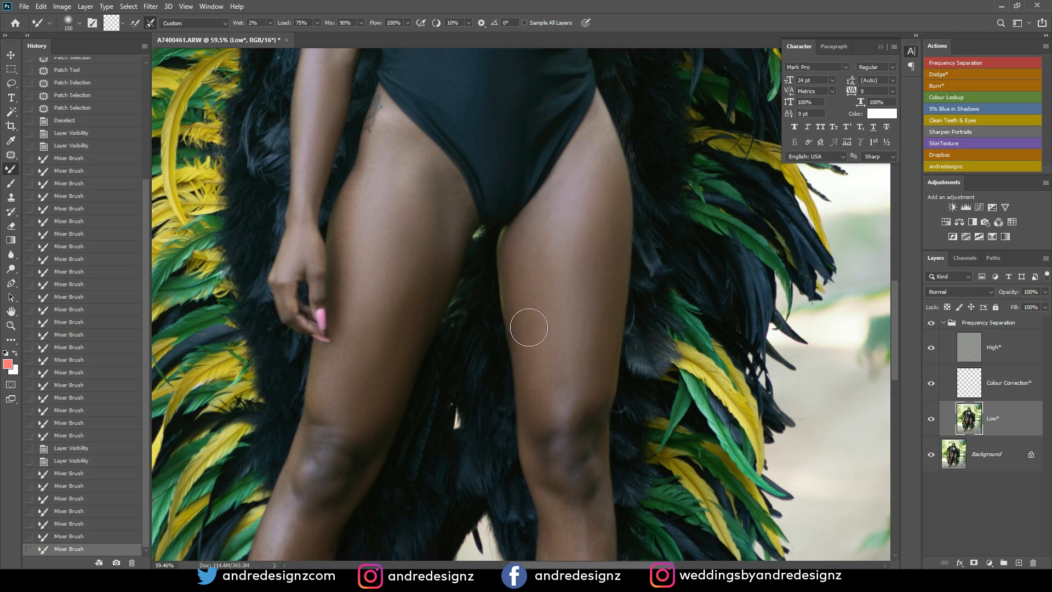
pyautogui.moveTo(598, 147); pyautogui.dragTo(573, 191)
# Smooth the skin tones along both shins and over the image-right knee with the Mixer Brush.
pyautogui.moveTo(553, 269); pyautogui.dragTo(566, 77)
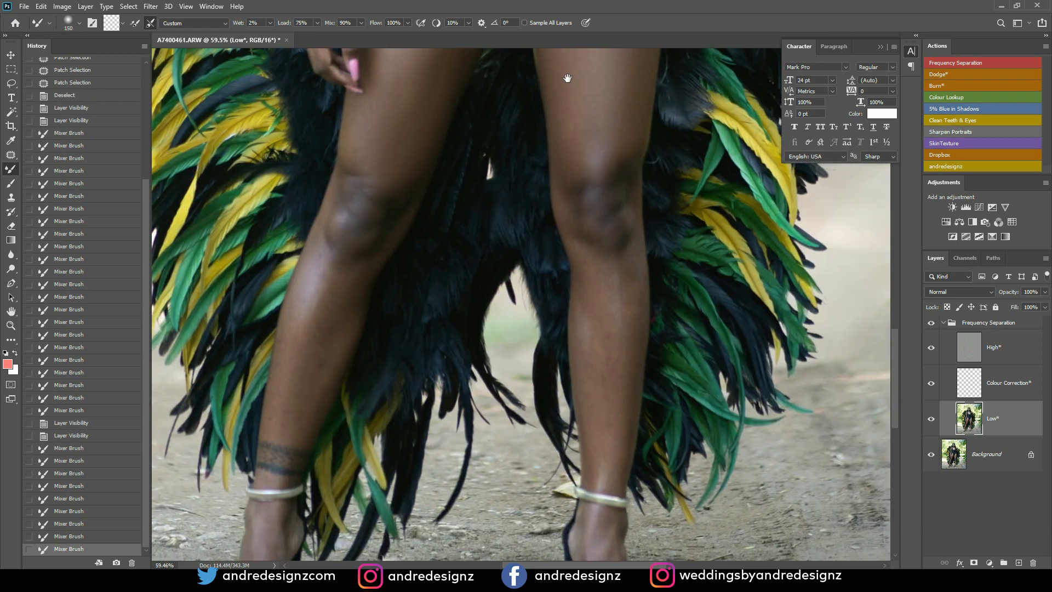
pyautogui.moveTo(317, 284); pyautogui.dragTo(306, 328)
pyautogui.moveTo(296, 378)
pyautogui.mouseDown()
pyautogui.moveTo(344, 312)
pyautogui.moveTo(316, 370)
pyautogui.moveTo(319, 286)
pyautogui.moveTo(308, 361)
pyautogui.mouseUp()
pyautogui.moveTo(609, 419)
pyautogui.mouseDown()
pyautogui.moveTo(606, 453)
pyautogui.moveTo(615, 289)
pyautogui.mouseUp()
pyautogui.moveTo(603, 328)
pyautogui.mouseDown()
pyautogui.moveTo(623, 277)
pyautogui.moveTo(616, 305)
pyautogui.moveTo(608, 230)
pyautogui.moveTo(624, 216)
pyautogui.mouseUp()
pyautogui.moveTo(620, 141); pyautogui.dragTo(615, 288)
# Blend the remaining uneven tones along the inner side of the image-left thigh down toward the knee.
pyautogui.moveTo(349, 332); pyautogui.dragTo(357, 380)
pyautogui.moveTo(430, 216); pyautogui.dragTo(385, 325)
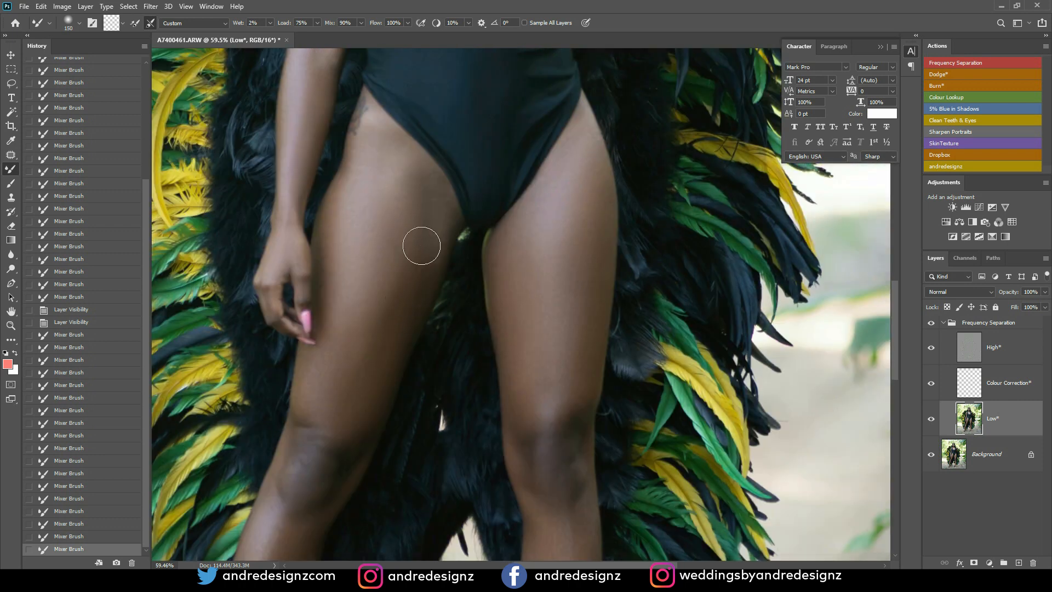
pyautogui.moveTo(421, 245)
pyautogui.mouseDown()
pyautogui.moveTo(411, 188)
pyautogui.moveTo(385, 343)
pyautogui.moveTo(357, 406)
pyautogui.mouseUp()
# View the whole portrait and toggle the Frequency Separation group's visibility to compare the retouched skin with the original.
pyautogui.scroll(-3, 446, 360)
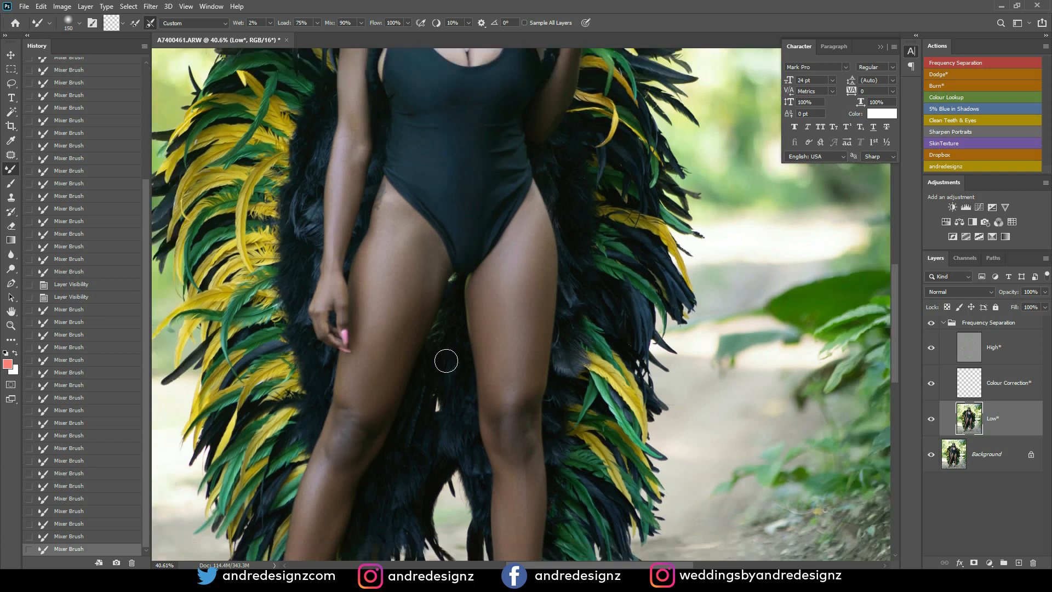
pyautogui.scroll(-6, 446, 360)
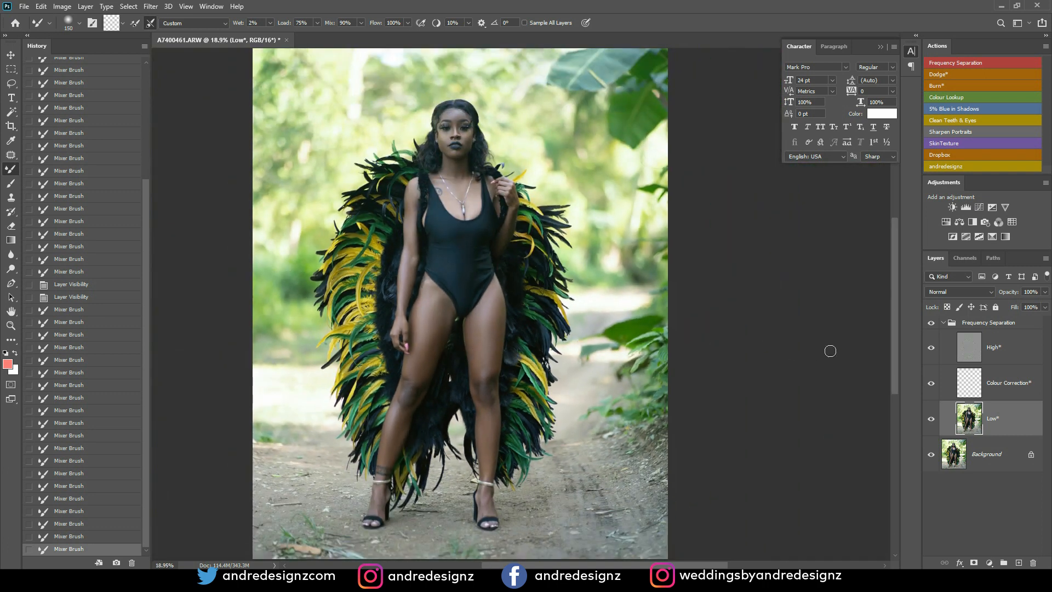
pyautogui.click(932, 323)
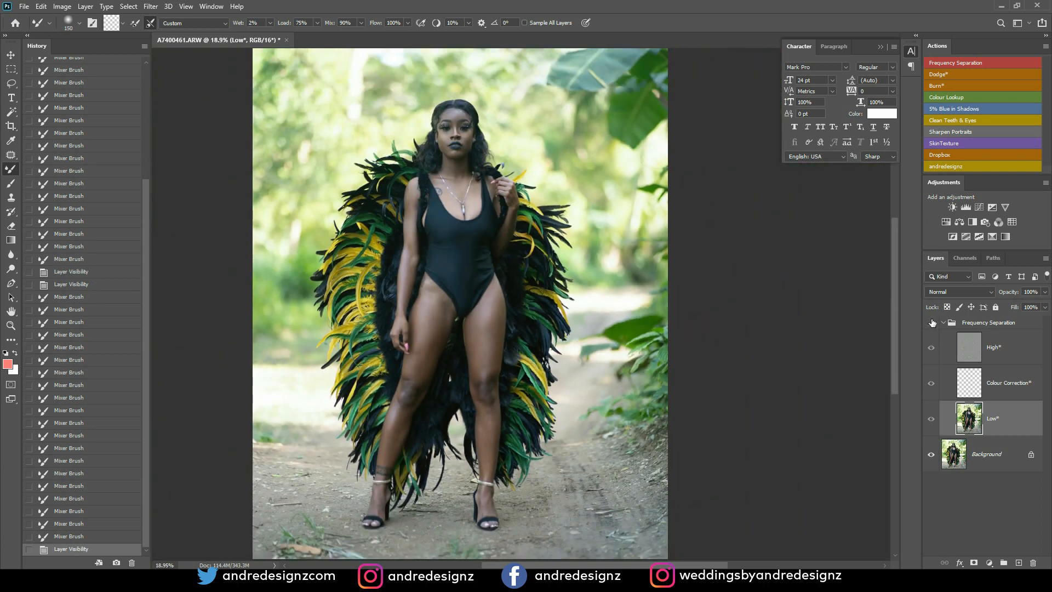
pyautogui.click(932, 323)
pyautogui.scroll(6, 493, 274)
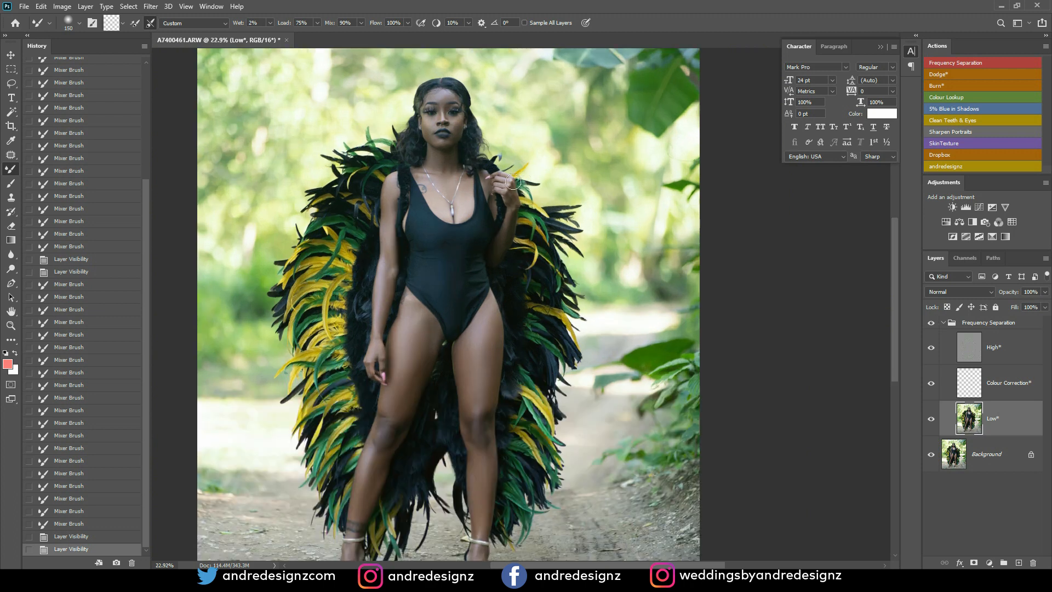
# Collapse the Frequency Separation group and add a masked dodge layer by running the Dodge action.
pyautogui.scroll(-6, 435, 320)
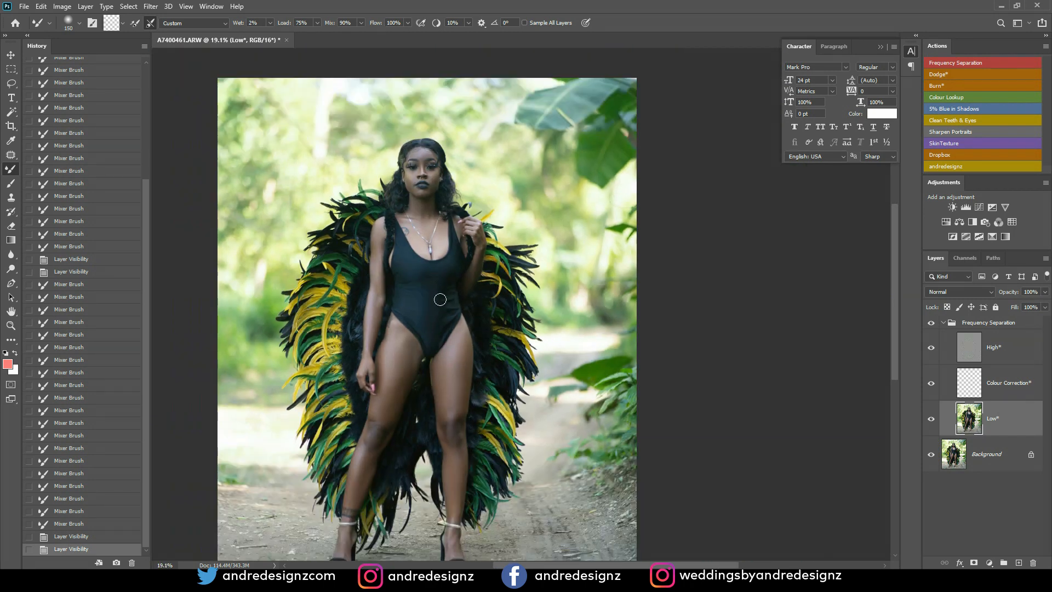
pyautogui.click(944, 324)
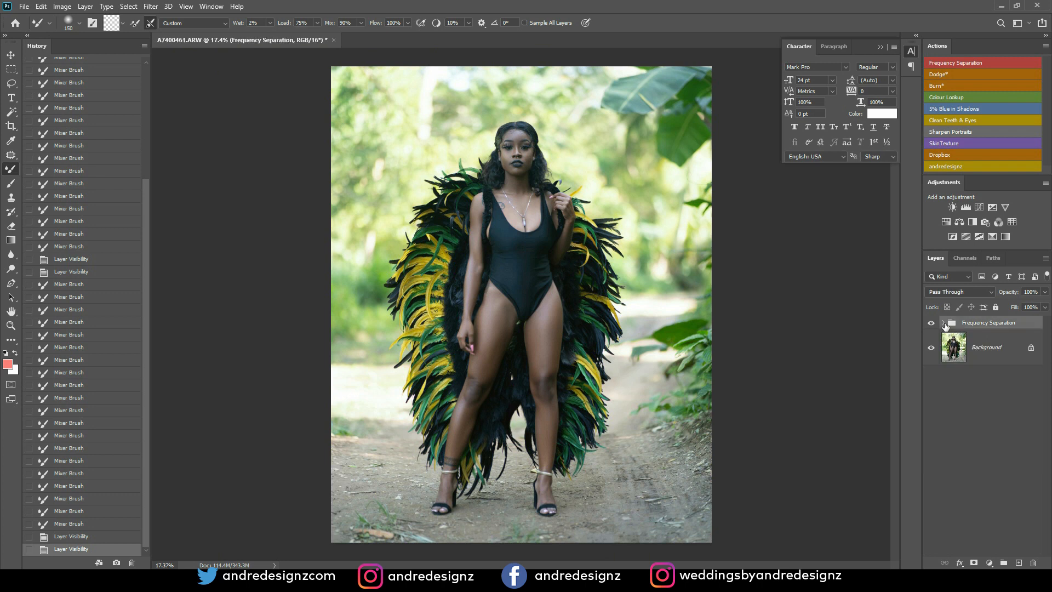
pyautogui.click(948, 78)
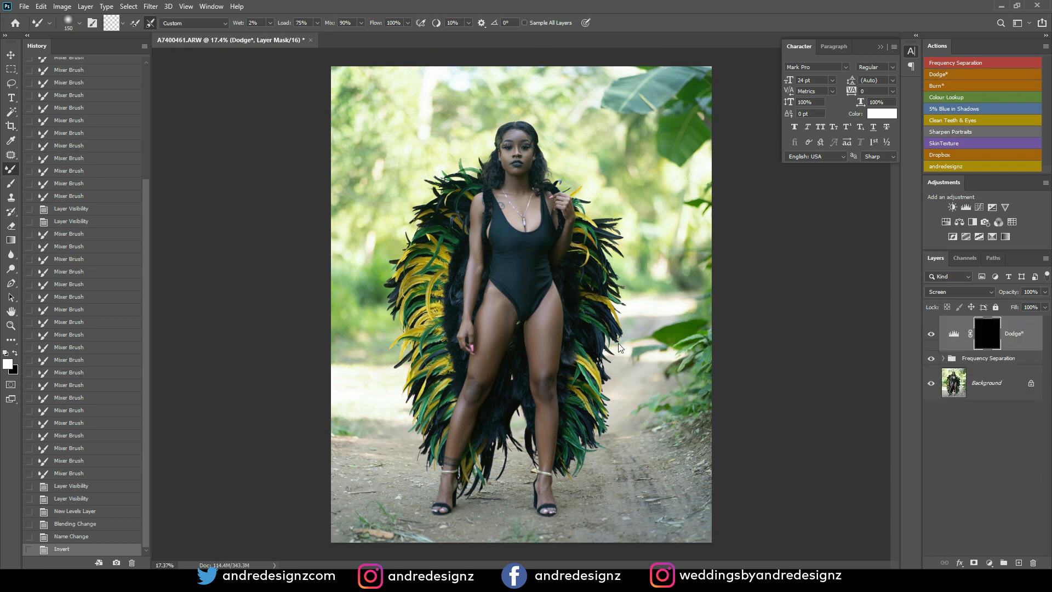
# Paint white on the Dodge mask with the Brush at size 60 and 1% flow to brighten the nose bridge and forehead.
pyautogui.scroll(4, 466, 372)
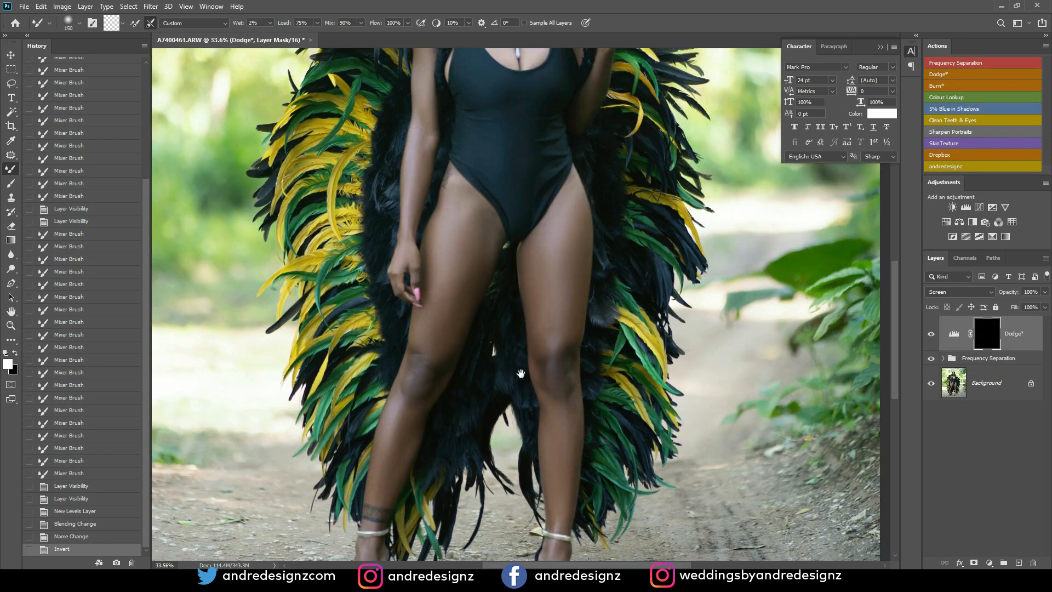
pyautogui.moveTo(521, 373); pyautogui.dragTo(432, 534)
pyautogui.moveTo(476, 367); pyautogui.dragTo(447, 482)
pyautogui.scroll(4, 384, 189)
pyautogui.scroll(2, 441, 162)
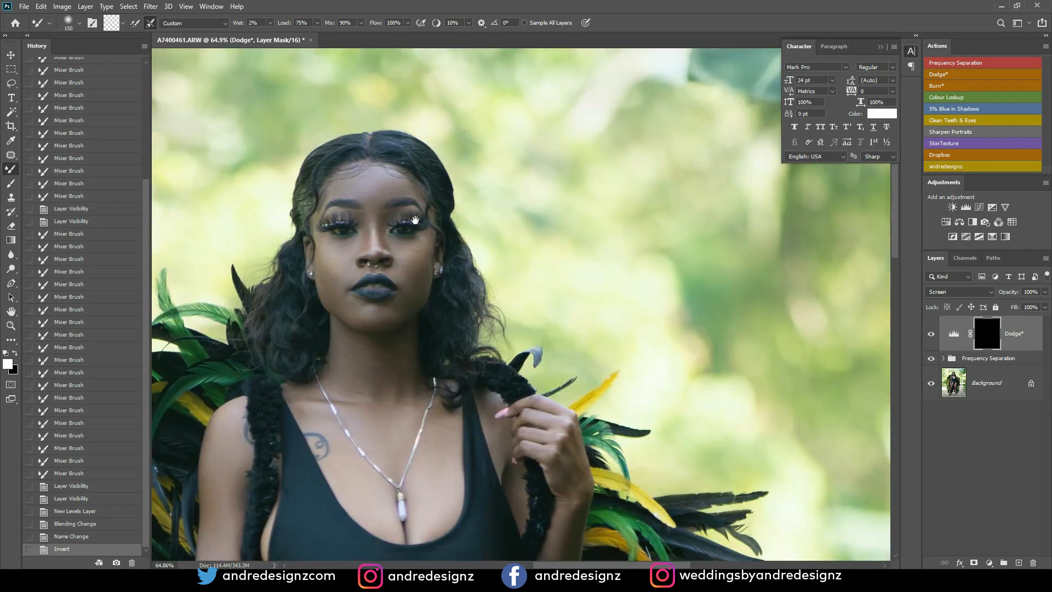
pyautogui.press('b')
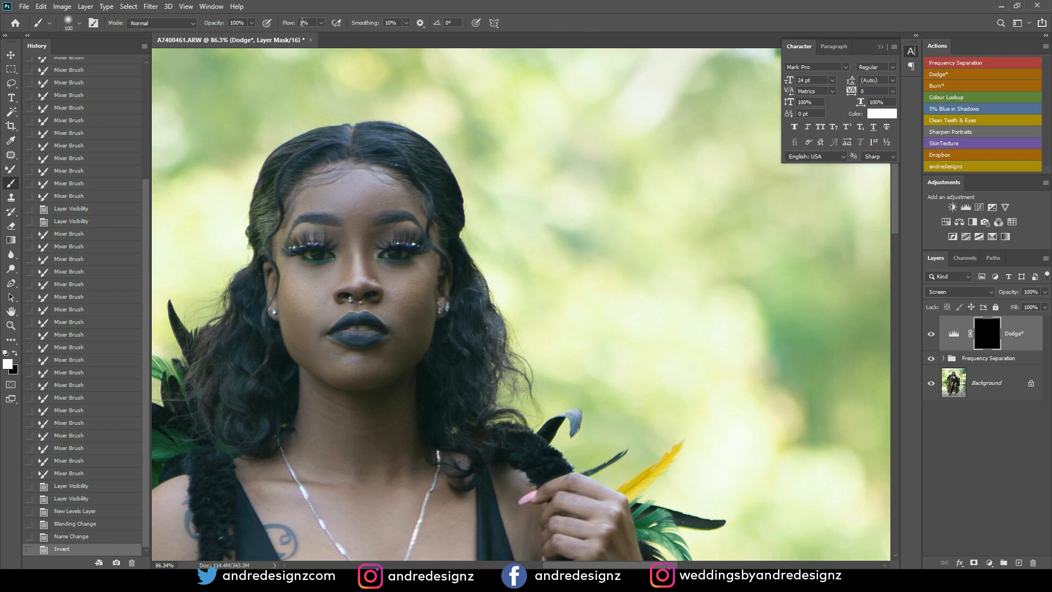
pyautogui.press('[')
pyautogui.press('[')
pyautogui.press('[')
pyautogui.press('[')
pyautogui.press('[')
pyautogui.moveTo(361, 276); pyautogui.dragTo(353, 256)
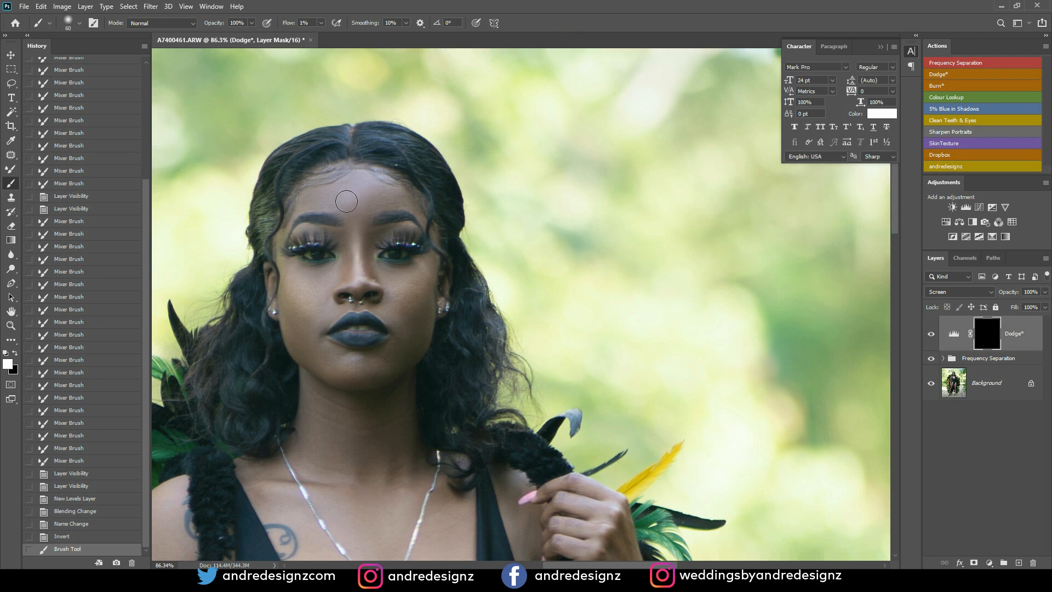
pyautogui.moveTo(364, 200); pyautogui.dragTo(363, 185)
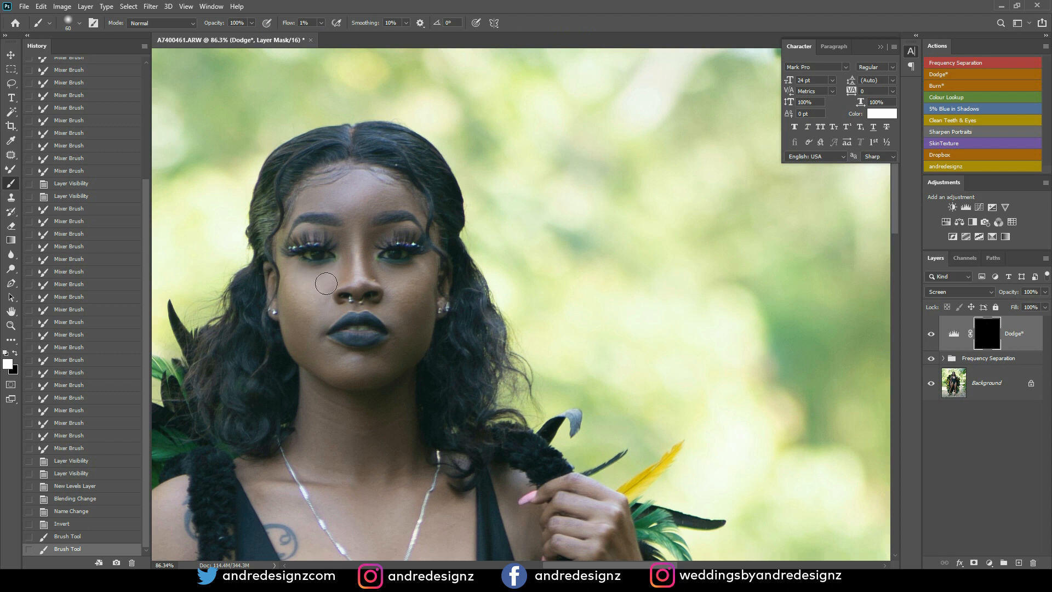
# Dodge the highlights on both cheeks under the eyes, around the mouth and on the chin.
pyautogui.moveTo(322, 273); pyautogui.dragTo(315, 282)
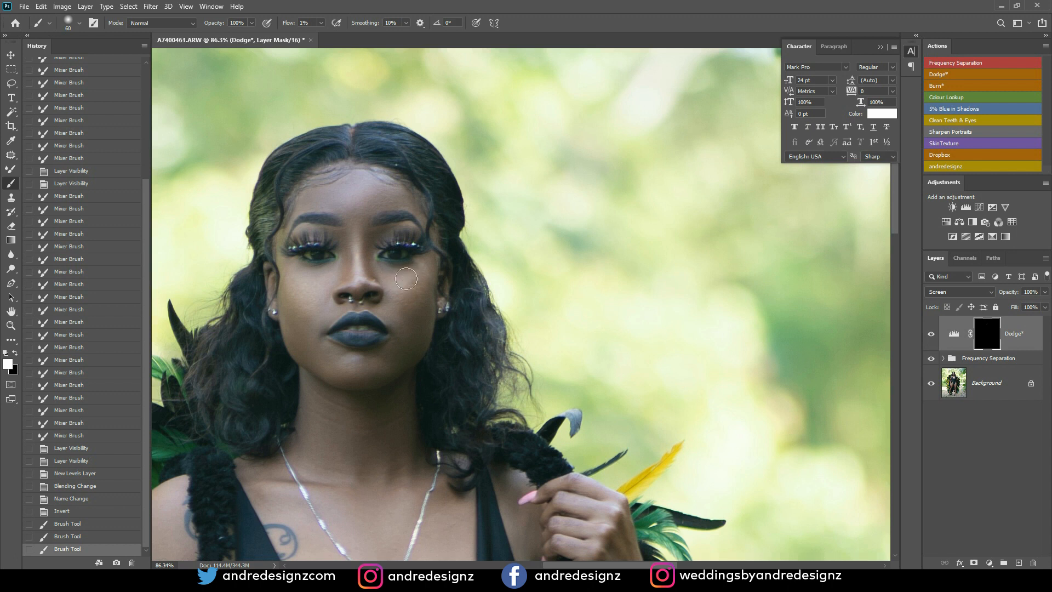
pyautogui.moveTo(403, 278); pyautogui.dragTo(368, 373)
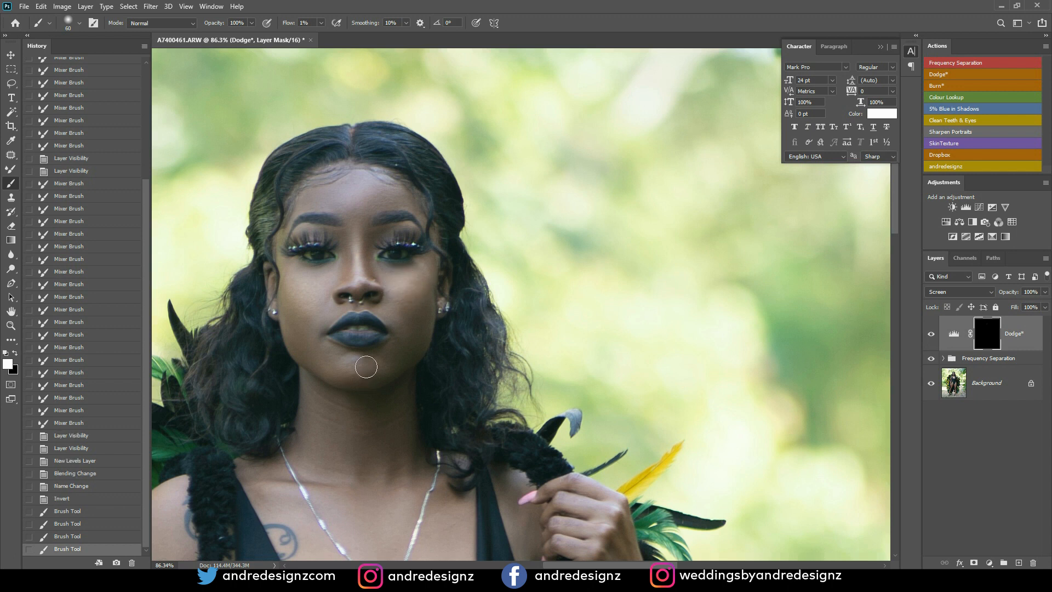
pyautogui.moveTo(365, 372); pyautogui.dragTo(354, 359)
pyautogui.moveTo(317, 320); pyautogui.dragTo(389, 336)
# Dodge the highlights on the upper chest and along both arms with the brush at size 80.
pyautogui.scroll(-5, 405, 247)
pyautogui.moveTo(353, 270)
pyautogui.mouseDown()
pyautogui.moveTo(423, 241)
pyautogui.moveTo(422, 262)
pyautogui.mouseUp()
pyautogui.moveTo(396, 309)
pyautogui.mouseDown()
pyautogui.moveTo(430, 150)
pyautogui.moveTo(507, 47)
pyautogui.mouseUp()
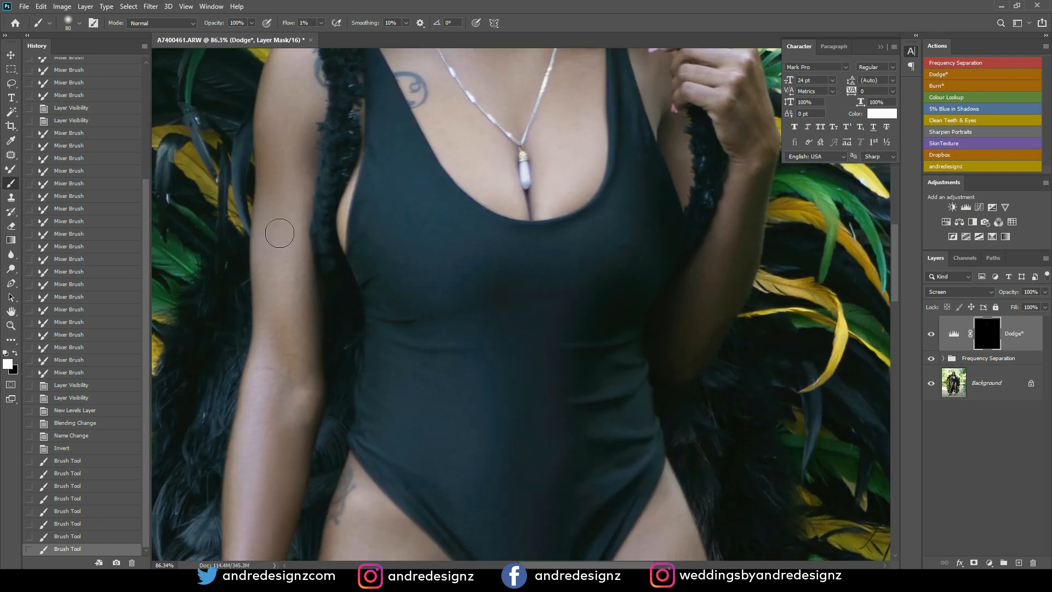
pyautogui.moveTo(292, 374)
pyautogui.mouseDown()
pyautogui.moveTo(285, 213)
pyautogui.moveTo(296, 80)
pyautogui.mouseUp()
pyautogui.moveTo(297, 84)
pyautogui.mouseDown()
pyautogui.moveTo(283, 236)
pyautogui.moveTo(288, 321)
pyautogui.mouseUp()
pyautogui.moveTo(288, 321)
pyautogui.mouseDown()
pyautogui.moveTo(283, 313)
pyautogui.moveTo(284, 367)
pyautogui.moveTo(315, 223)
pyautogui.mouseUp()
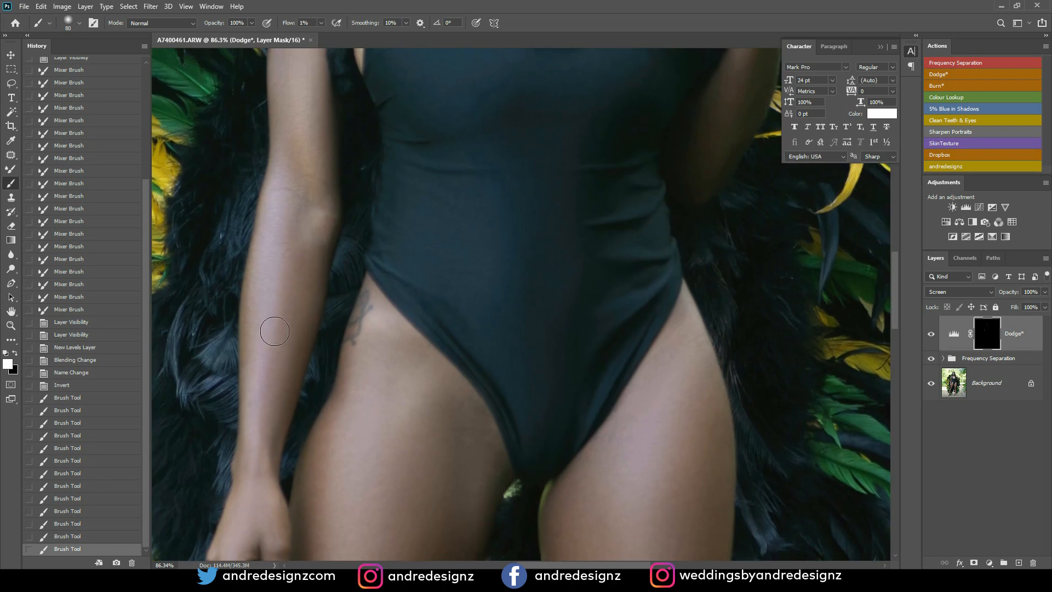
pyautogui.moveTo(262, 421)
pyautogui.mouseDown()
pyautogui.moveTo(272, 273)
pyautogui.moveTo(291, 202)
pyautogui.mouseUp()
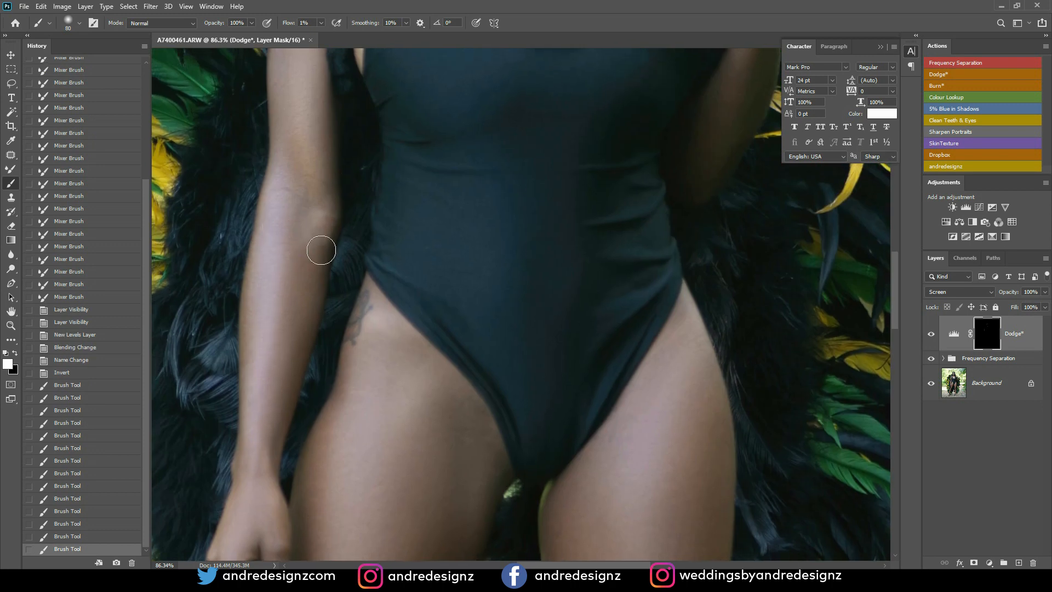
pyautogui.scroll(-3, 624, 278)
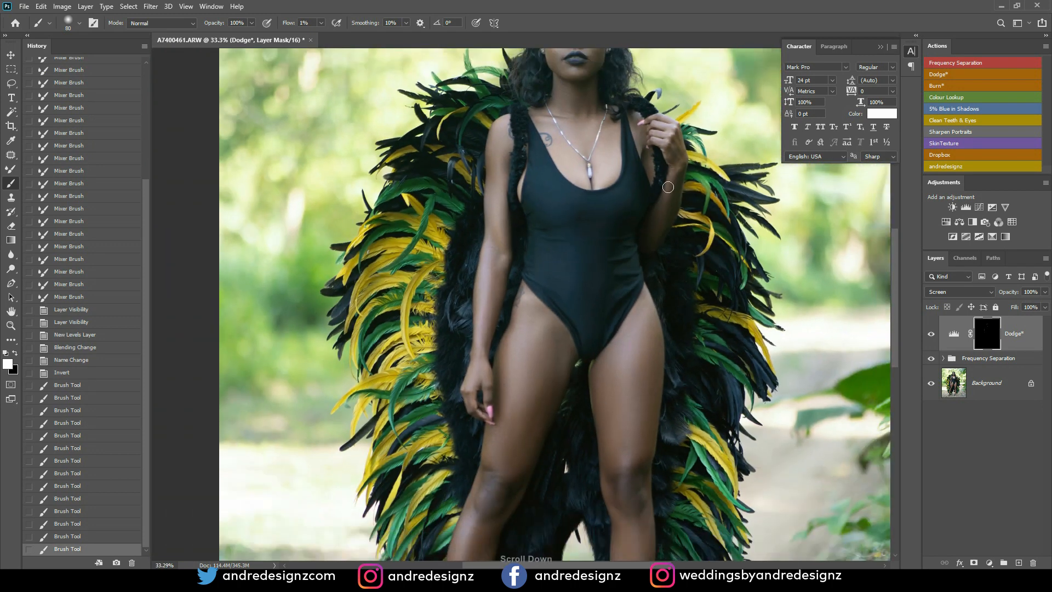
pyautogui.moveTo(662, 228); pyautogui.dragTo(670, 183)
# Enlarge the brush to 175 and dodge the highlights down the centre of both thighs.
pyautogui.scroll(-2, 591, 279)
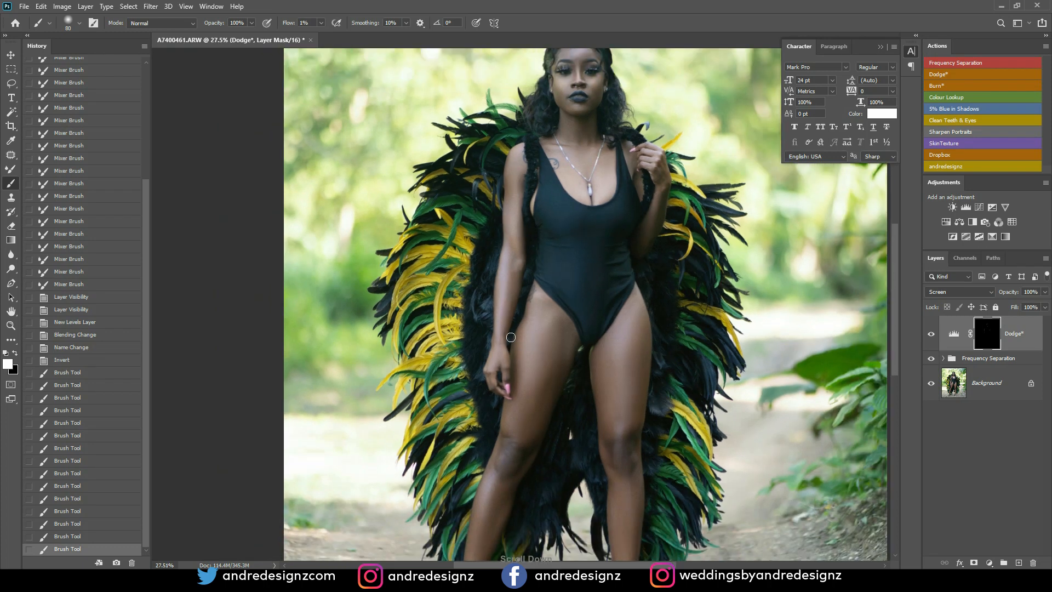
pyautogui.press(']')
pyautogui.press(']')
pyautogui.press(']')
pyautogui.press(']')
pyautogui.moveTo(533, 377); pyautogui.dragTo(541, 405)
pyautogui.moveTo(644, 328)
pyautogui.mouseDown()
pyautogui.moveTo(627, 341)
pyautogui.moveTo(621, 405)
pyautogui.moveTo(635, 326)
pyautogui.moveTo(618, 442)
pyautogui.mouseUp()
# Dodge the highlights along both shins down to the ankles.
pyautogui.moveTo(587, 378); pyautogui.dragTo(588, 169)
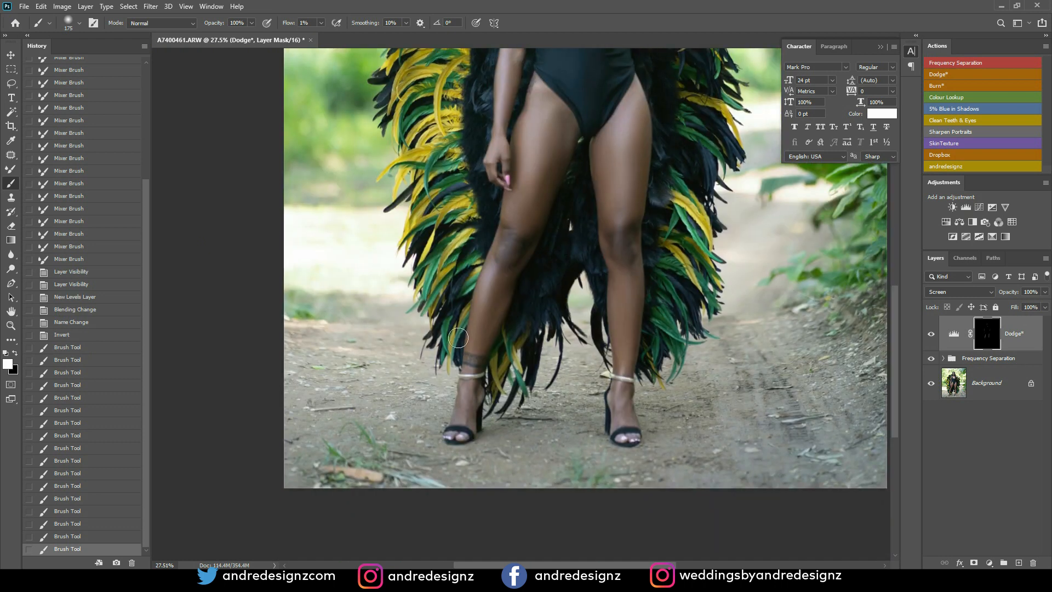
pyautogui.click(498, 332)
pyautogui.moveTo(625, 300); pyautogui.dragTo(632, 382)
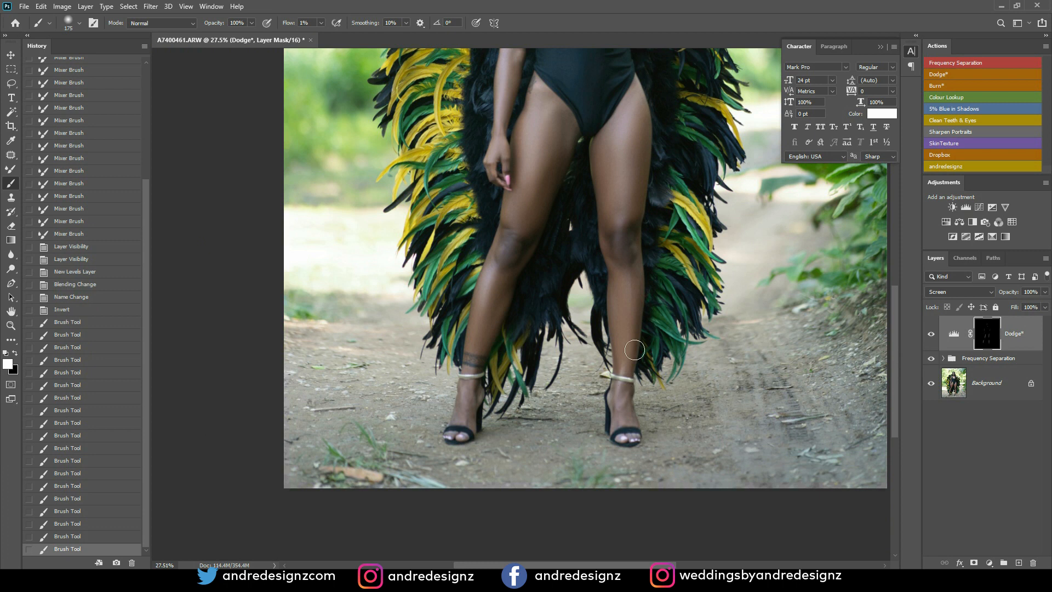
# Add a masked burn layer with the Burn action and paint its mask over the shadows of the image-left thigh and shin.
pyautogui.scroll(-3, 620, 370)
pyautogui.scroll(3, 606, 357)
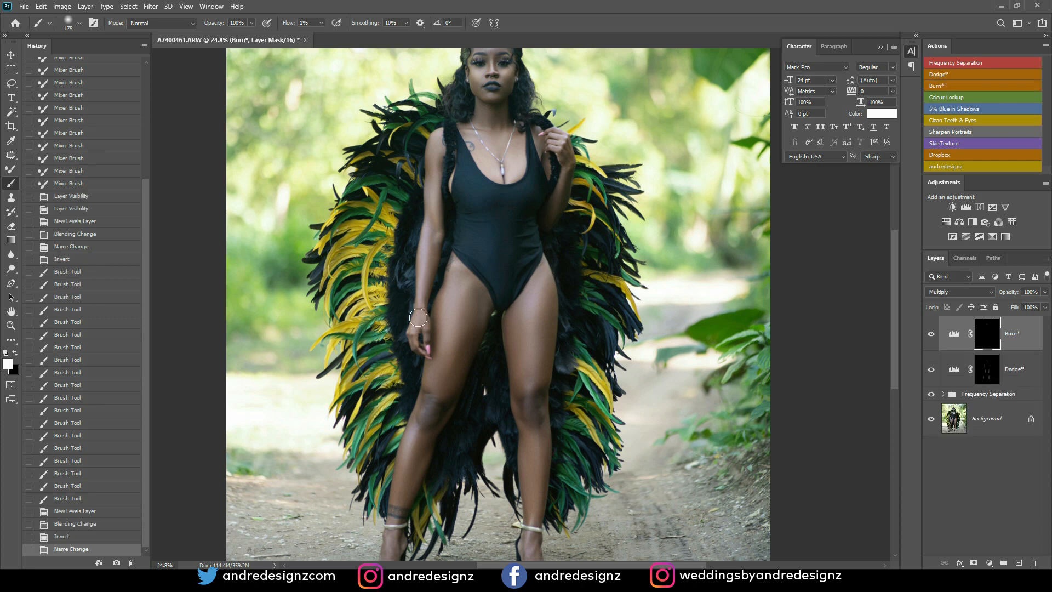
pyautogui.moveTo(437, 332); pyautogui.dragTo(434, 362)
pyautogui.moveTo(472, 315); pyautogui.dragTo(459, 370)
pyautogui.moveTo(418, 488); pyautogui.dragTo(413, 510)
pyautogui.moveTo(418, 440); pyautogui.dragTo(406, 485)
# Burn the shadows on the image-right shin and thigh and on the image-left arm.
pyautogui.moveTo(541, 458); pyautogui.dragTo(544, 475)
pyautogui.moveTo(546, 298)
pyautogui.mouseDown()
pyautogui.moveTo(543, 361)
pyautogui.moveTo(550, 348)
pyautogui.moveTo(518, 330)
pyautogui.moveTo(516, 370)
pyautogui.moveTo(514, 333)
pyautogui.moveTo(535, 357)
pyautogui.mouseUp()
pyautogui.moveTo(499, 144); pyautogui.dragTo(499, 217)
pyautogui.moveTo(431, 229); pyautogui.dragTo(431, 265)
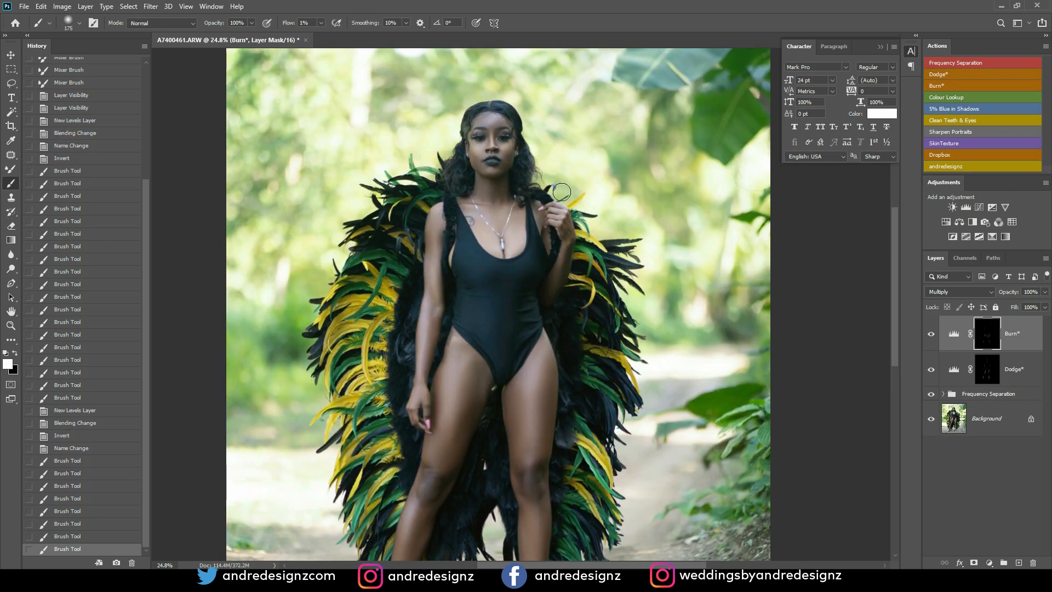
# Group the Dodge and Burn layers and name the group DB.
pyautogui.keyDown('ctrl'); pyautogui.click(1012, 372); pyautogui.keyUp('ctrl')
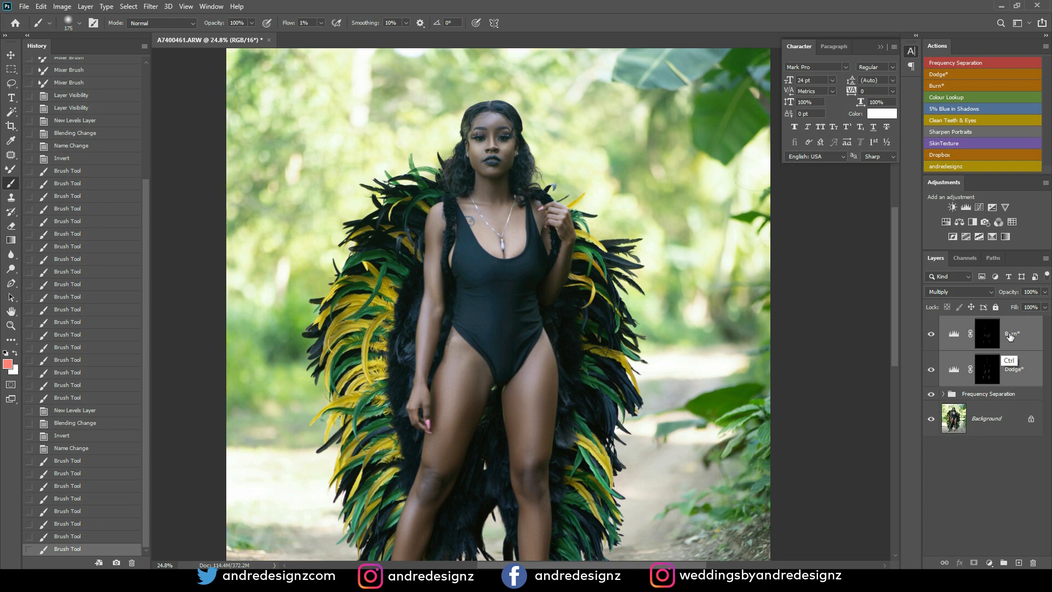
pyautogui.hotkey('ctrl', 'g')
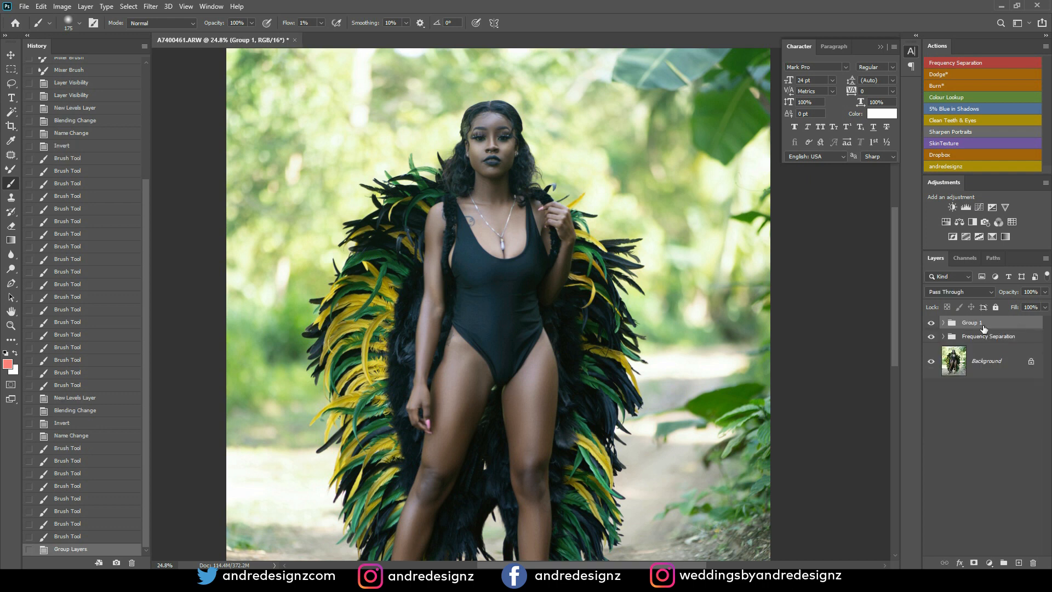
pyautogui.doubleClick(981, 322)
pyautogui.write('DB')
pyautogui.press('Return')
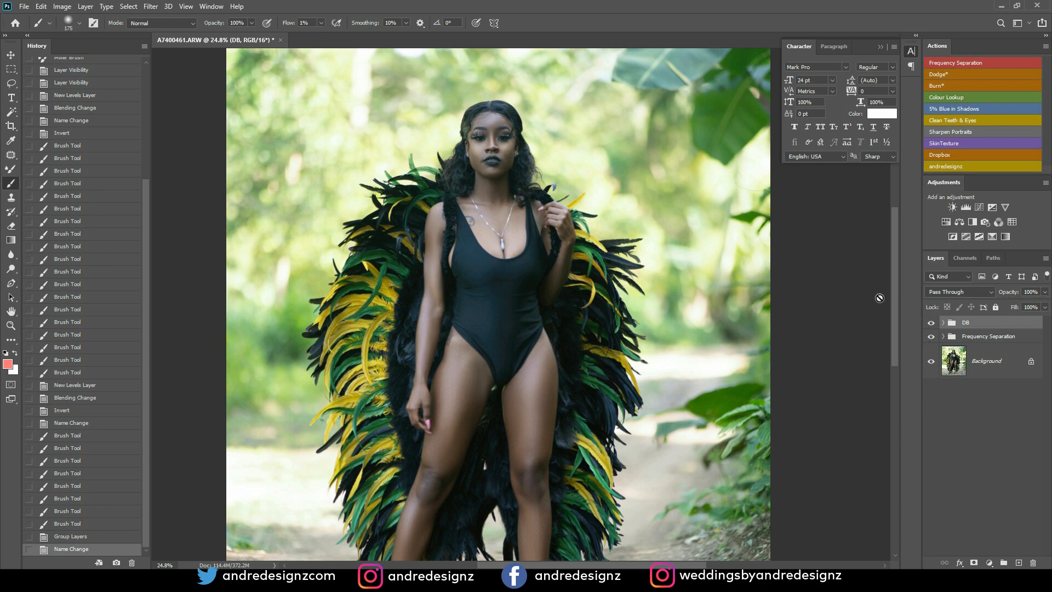
# Toggle the DB group's visibility to compare the portrait with and without the dodging and burning.
pyautogui.moveTo(704, 308); pyautogui.dragTo(691, 280)
pyautogui.click(932, 325)
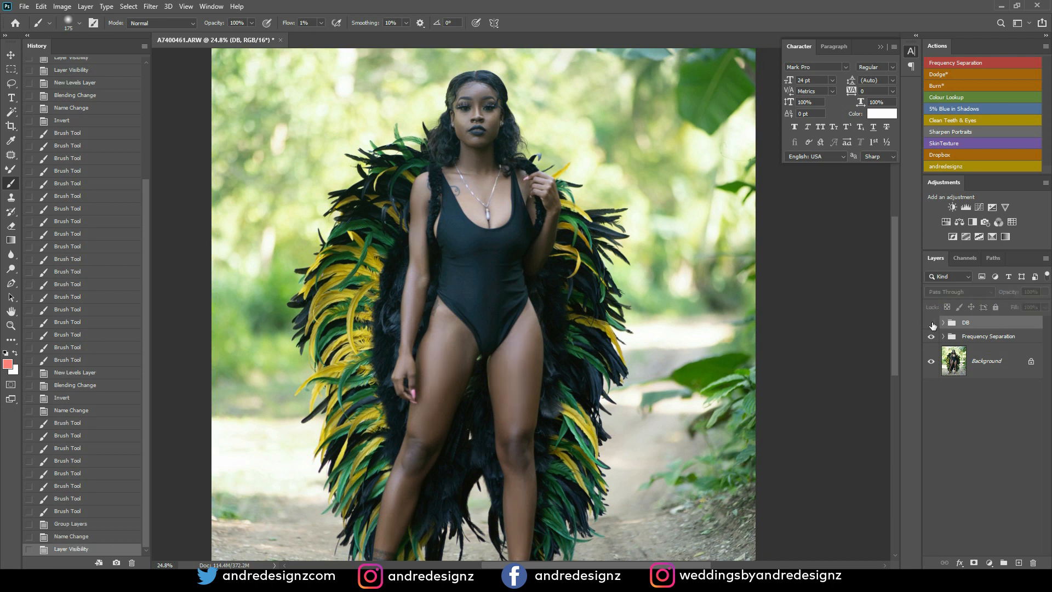
pyautogui.click(930, 325)
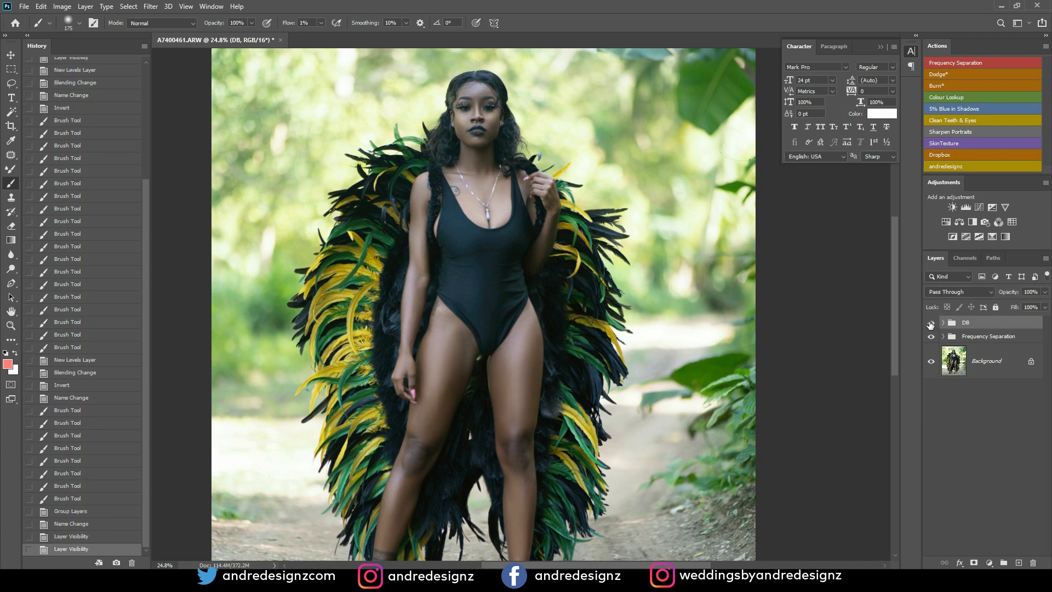
# Stamp all visible layers into a new layer above the DB group and duplicate that merged layer.
pyautogui.scroll(-4, 542, 201)
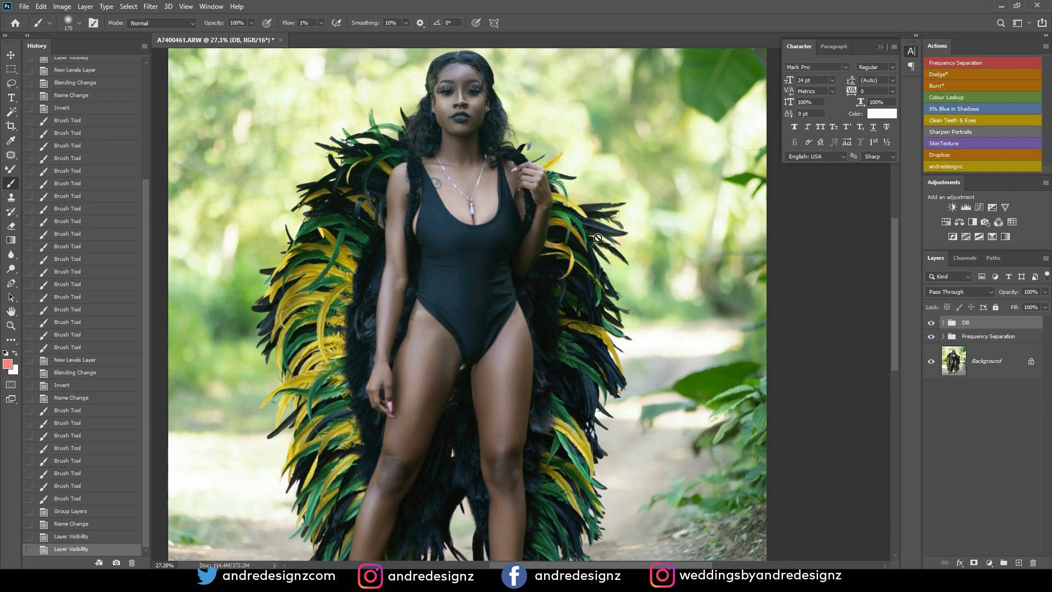
pyautogui.scroll(1, 541, 201)
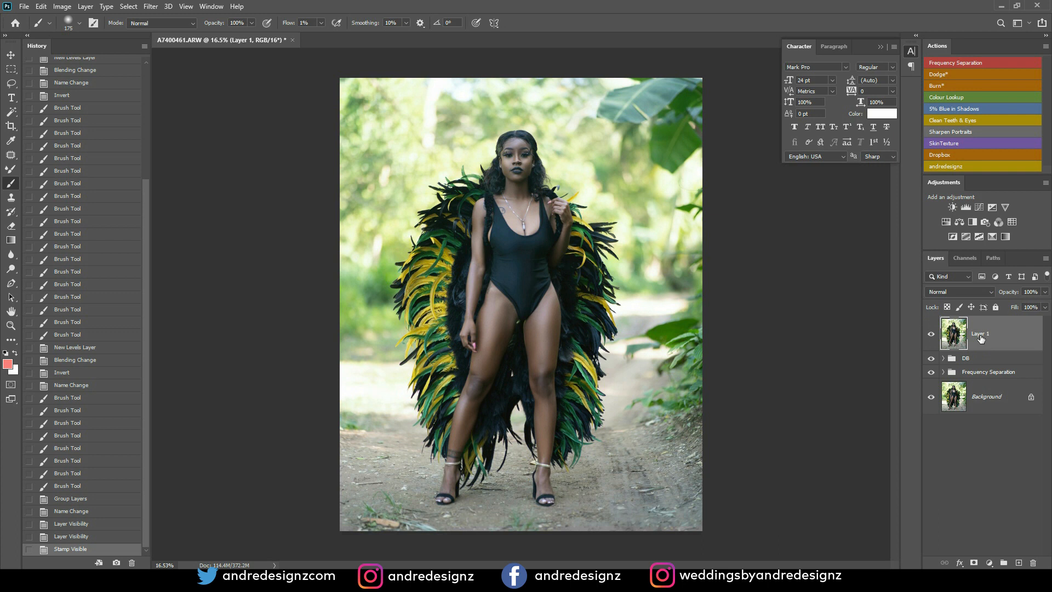
pyautogui.hotkey('ctrl', 'j')
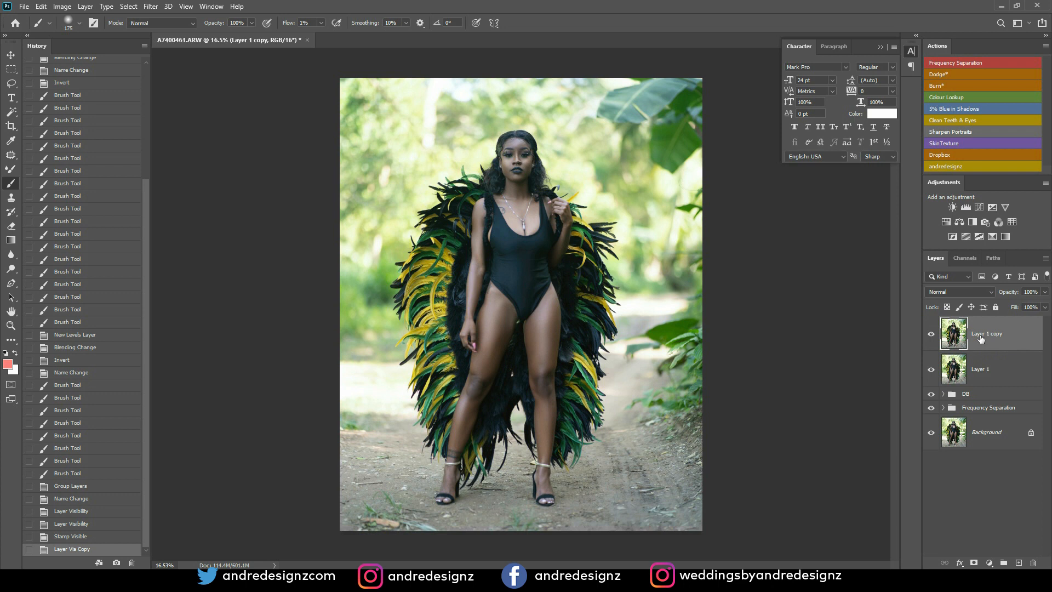
# Open the duplicate in the Camera Raw filter, apply Auto tone, and set Shadows to +49 and Dehaze to +11.
pyautogui.hotkey('ctrl', 'shift', 'a')
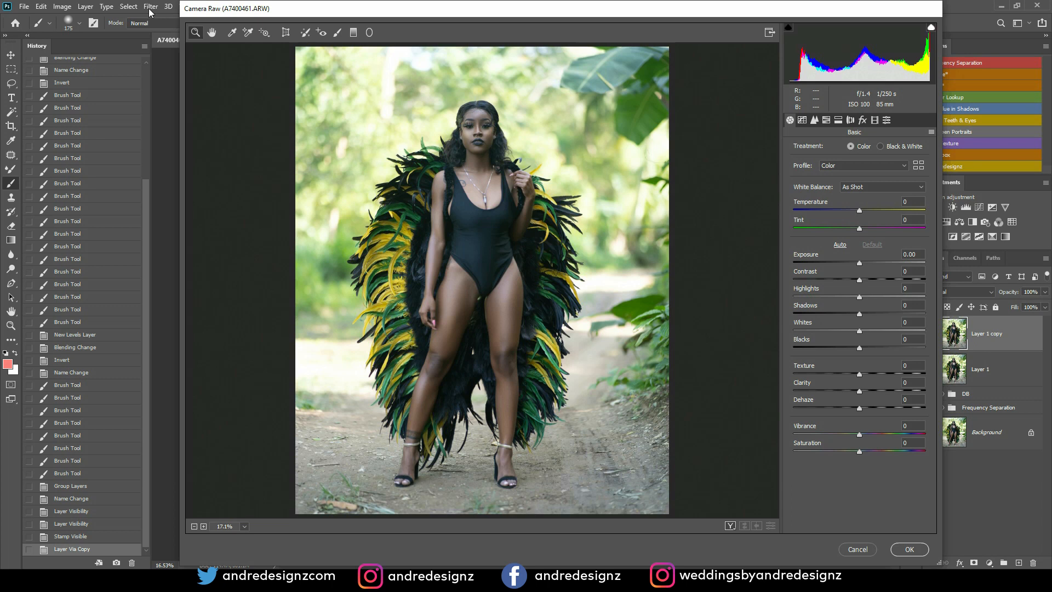
pyautogui.click(840, 245)
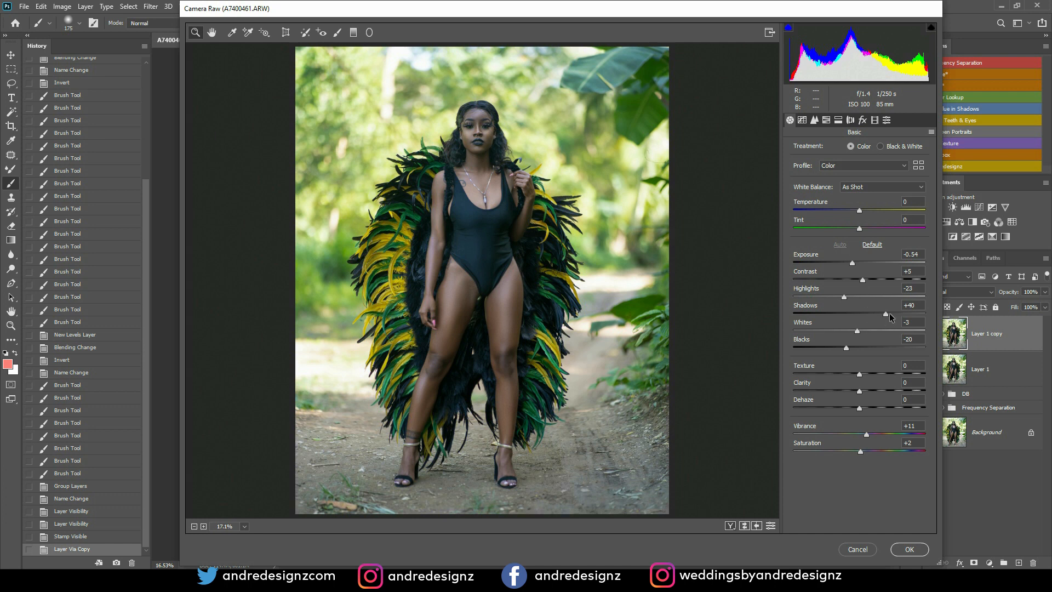
pyautogui.moveTo(886, 313)
pyautogui.mouseDown()
pyautogui.moveTo(902, 313)
pyautogui.moveTo(891, 311)
pyautogui.mouseUp()
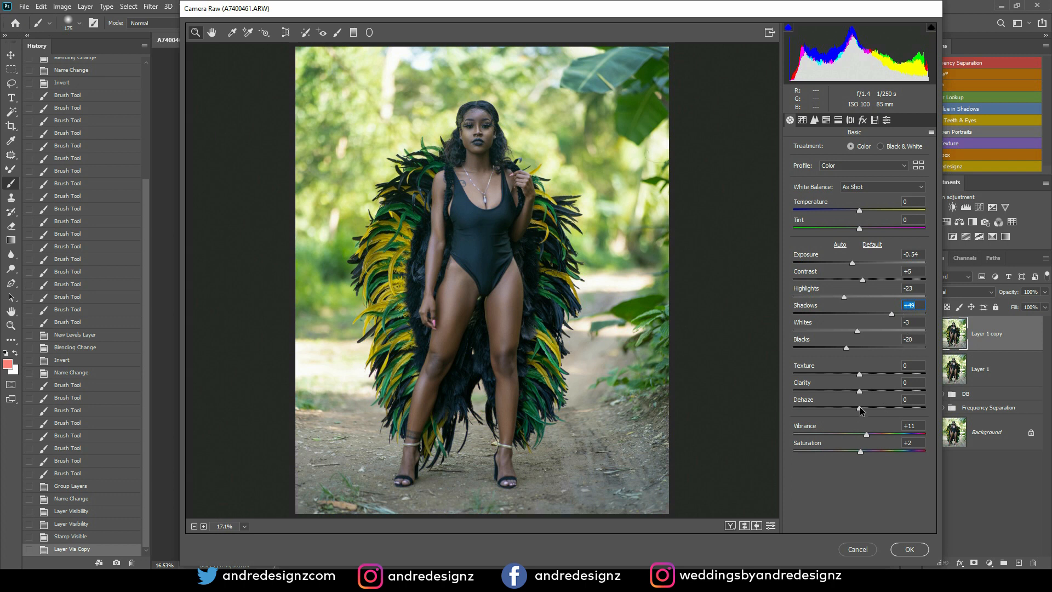
pyautogui.moveTo(860, 408); pyautogui.dragTo(867, 408)
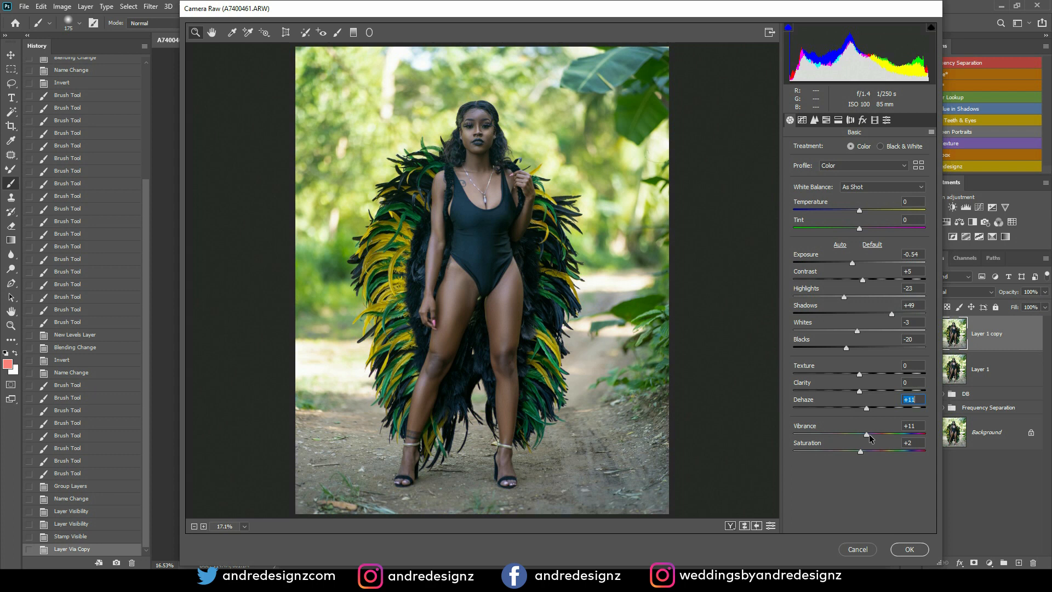
# Set the Blue Primary calibration hue to -24 and the HSL hues to -63 for Yellows and +28 for Greens.
pyautogui.click(886, 120)
pyautogui.click(875, 121)
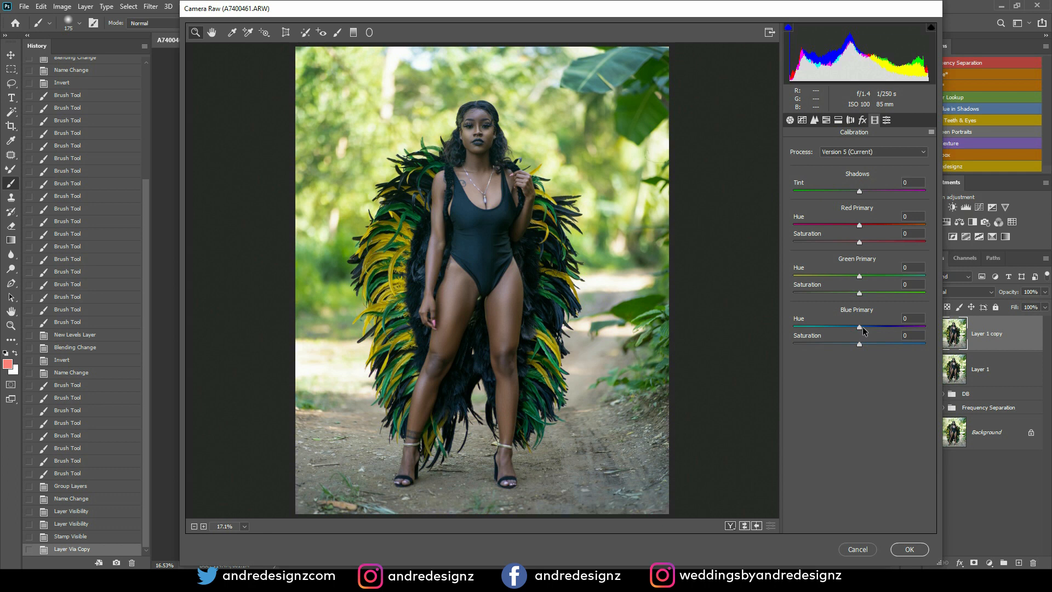
pyautogui.moveTo(860, 329)
pyautogui.mouseDown()
pyautogui.moveTo(834, 328)
pyautogui.moveTo(844, 329)
pyautogui.mouseUp()
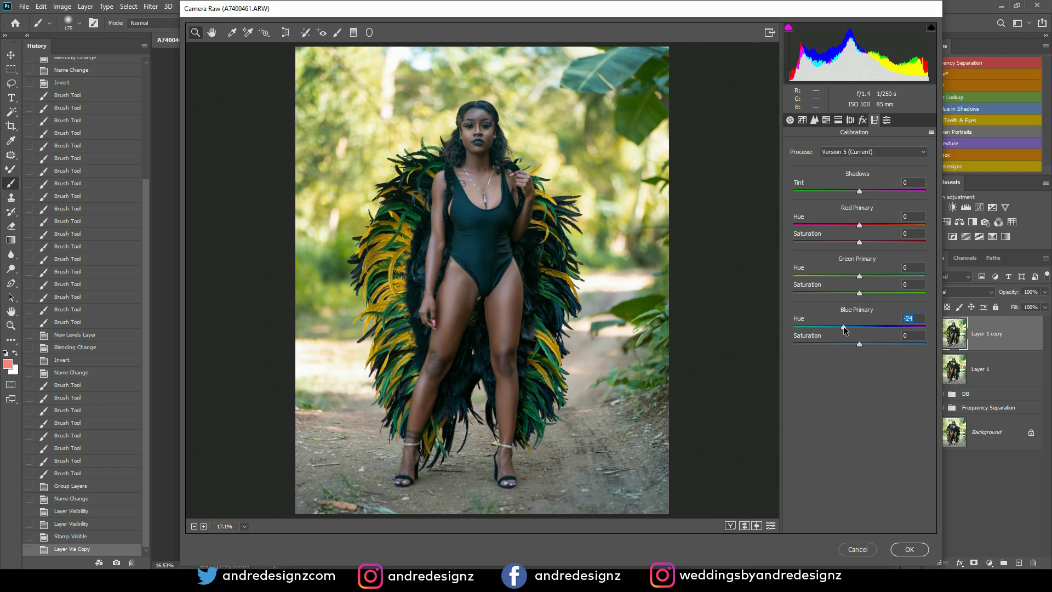
pyautogui.click(826, 120)
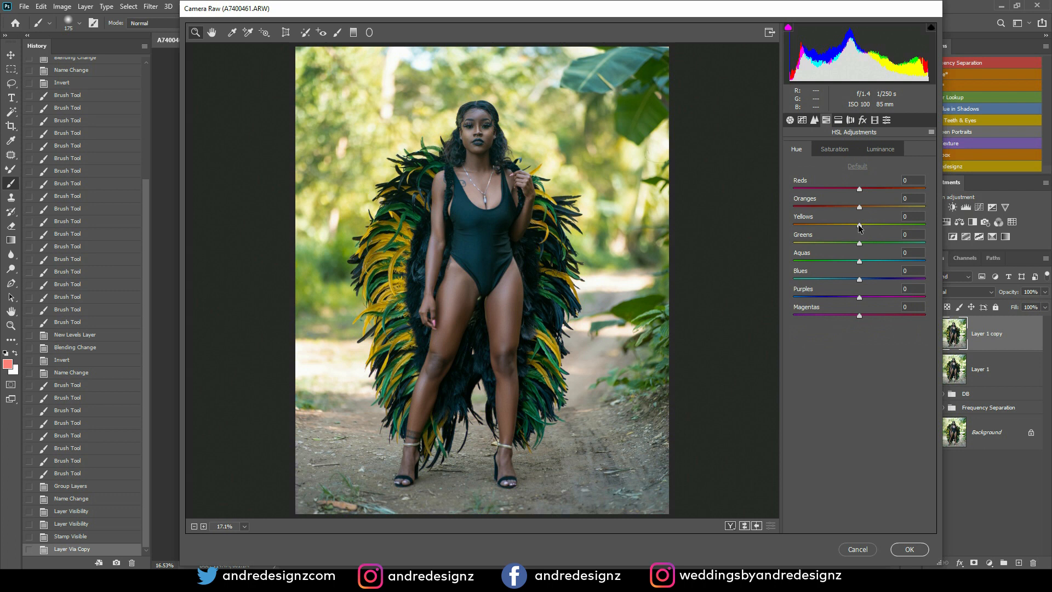
pyautogui.moveTo(860, 227); pyautogui.dragTo(880, 250)
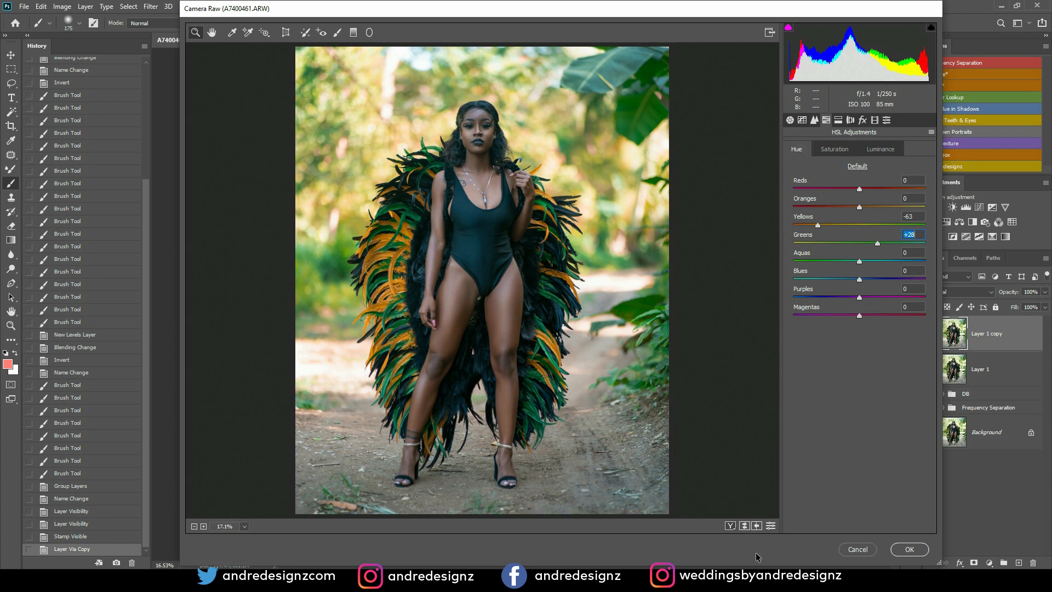
# Show before and after side by side, and place a radial filter over the photo's upper-left background with Temperature +8.
pyautogui.click(730, 526)
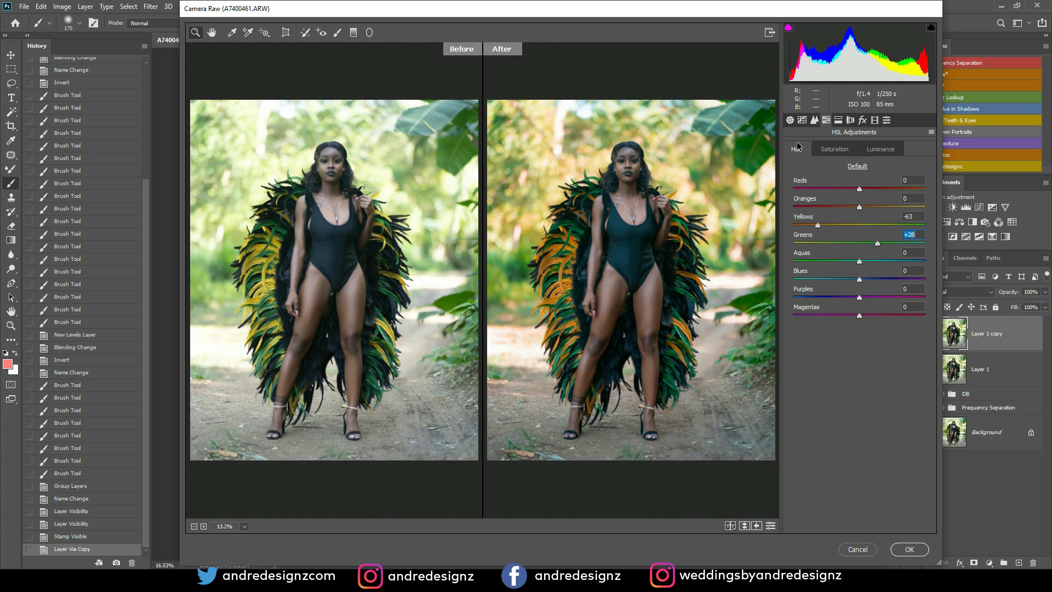
pyautogui.click(792, 122)
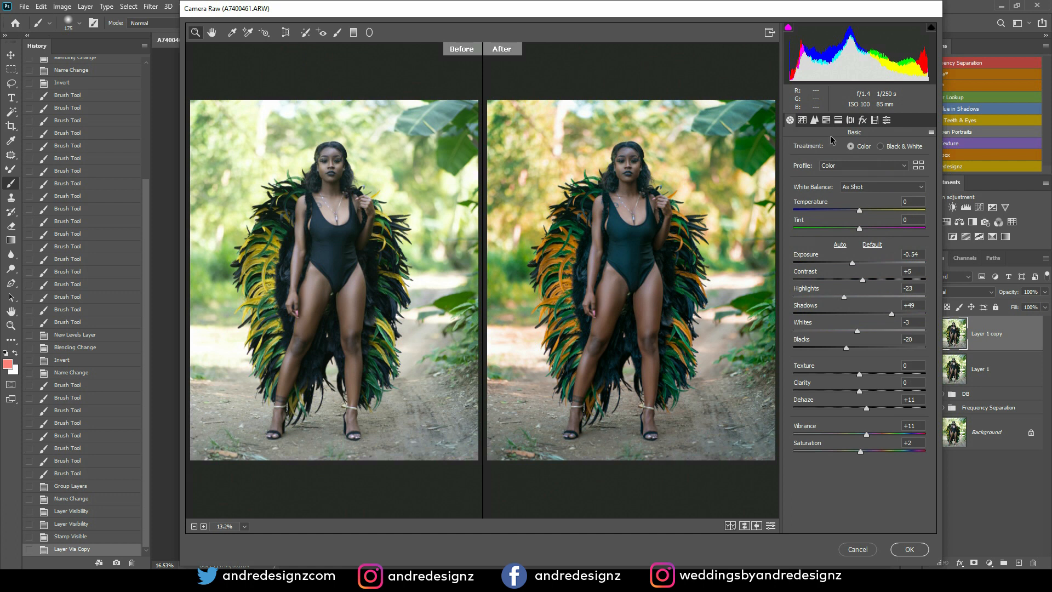
pyautogui.click(369, 32)
pyautogui.moveTo(606, 181); pyautogui.dragTo(685, 276)
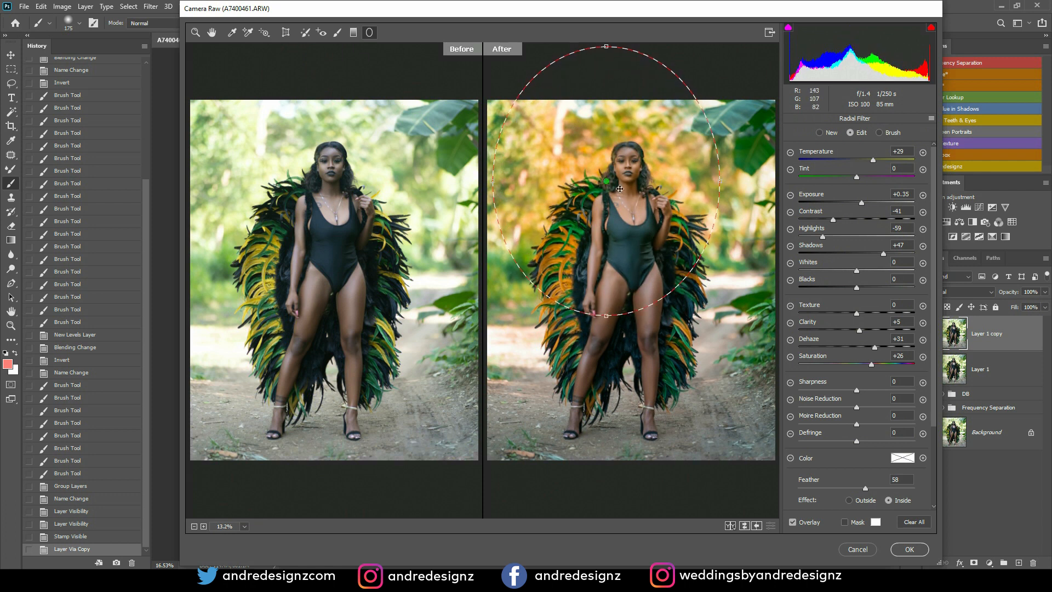
pyautogui.moveTo(608, 183); pyautogui.dragTo(546, 153)
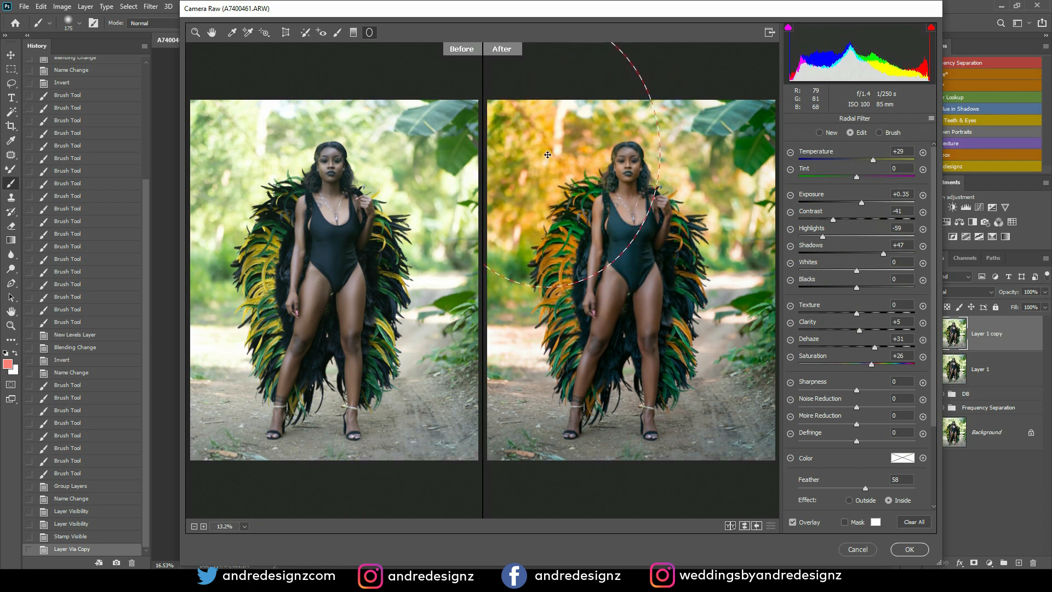
pyautogui.moveTo(874, 159); pyautogui.dragTo(861, 163)
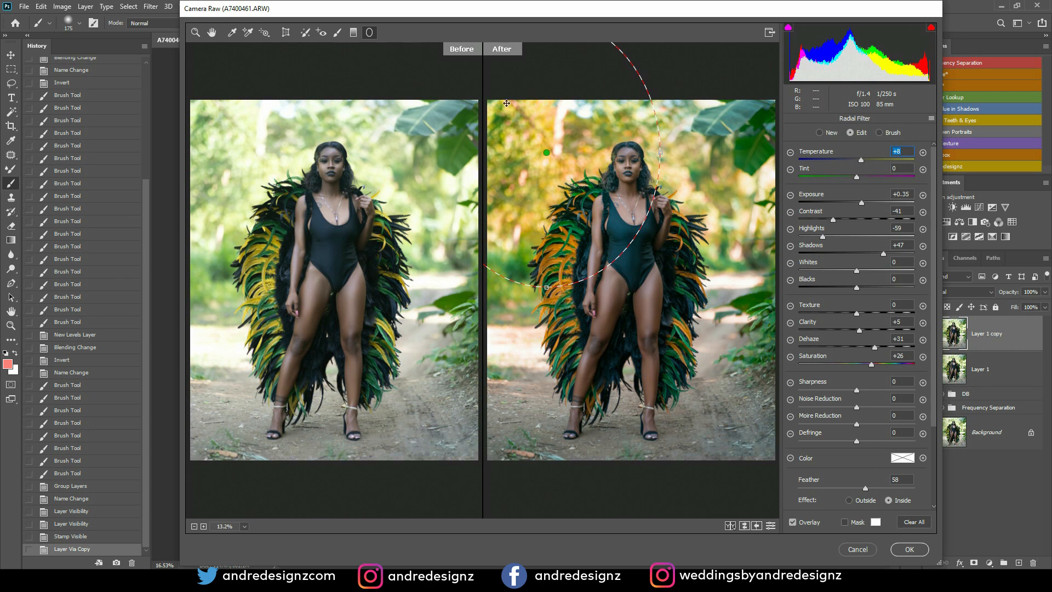
# Add a second radial filter over the ground at the photo's lower-left corner and set its Exposure to -0.30.
pyautogui.click(674, 351)
pyautogui.moveTo(695, 313); pyautogui.dragTo(792, 425)
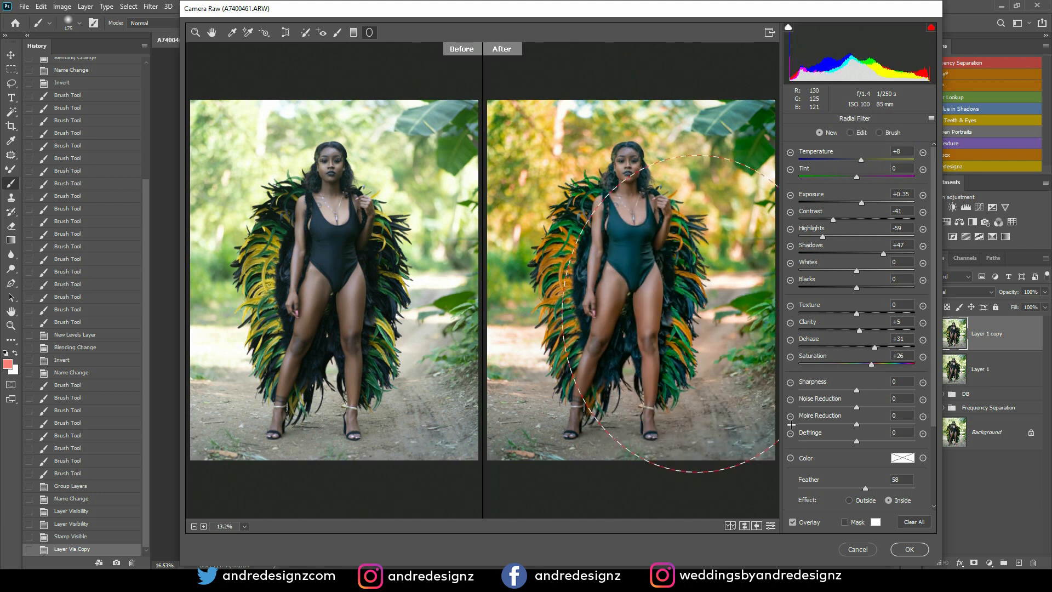
pyautogui.moveTo(698, 319); pyautogui.dragTo(549, 485)
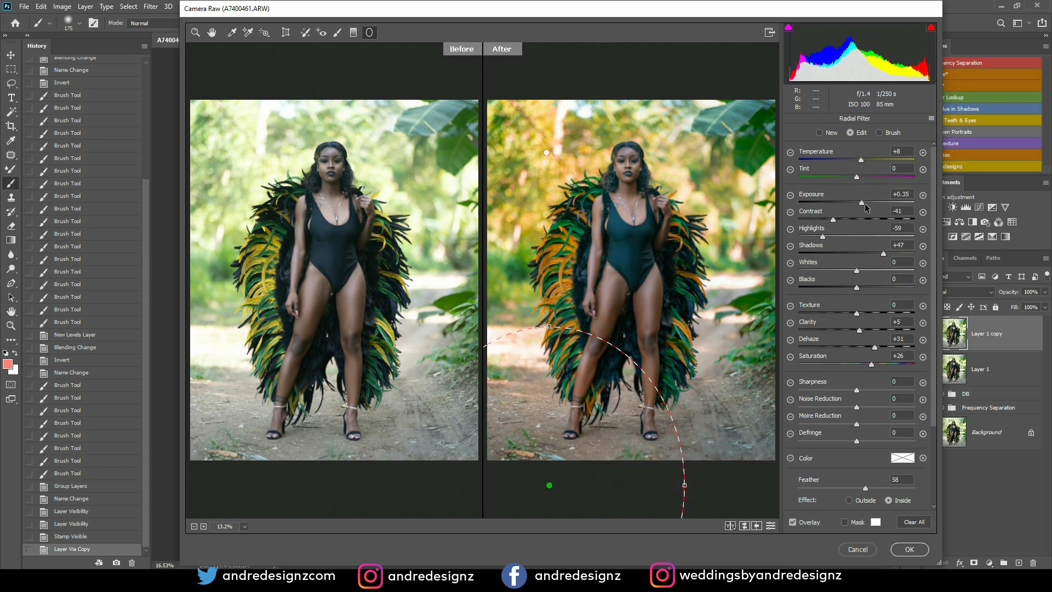
pyautogui.moveTo(860, 204); pyautogui.dragTo(852, 209)
# Add a third radial filter over the foliage along the photo's lower-right edge and apply the Camera Raw filter.
pyautogui.moveTo(720, 319)
pyautogui.mouseDown()
pyautogui.moveTo(749, 420)
pyautogui.moveTo(762, 411)
pyautogui.mouseUp()
pyautogui.moveTo(718, 320); pyautogui.dragTo(752, 369)
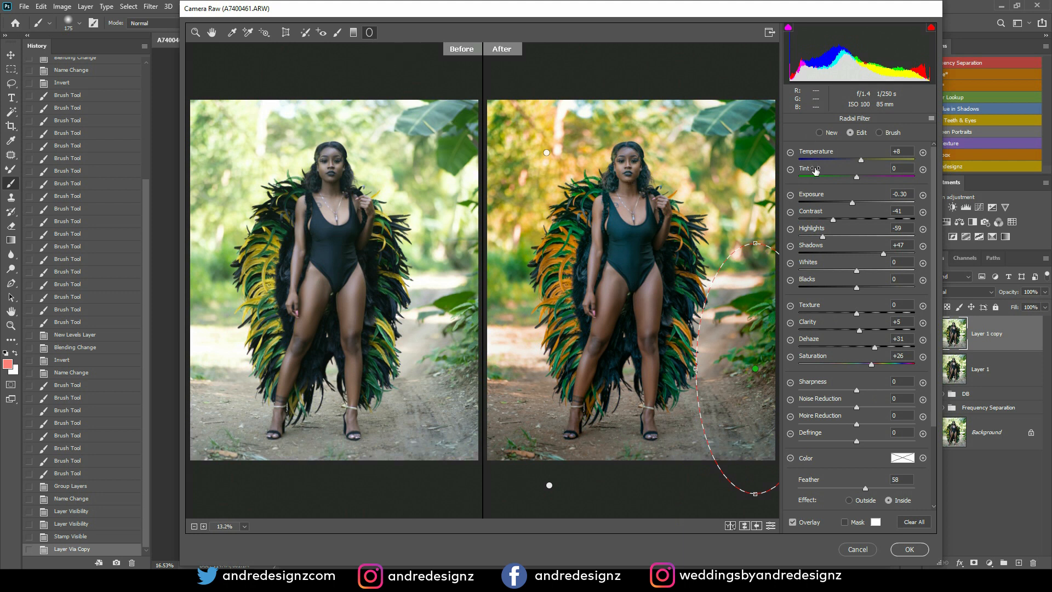
pyautogui.click(910, 549)
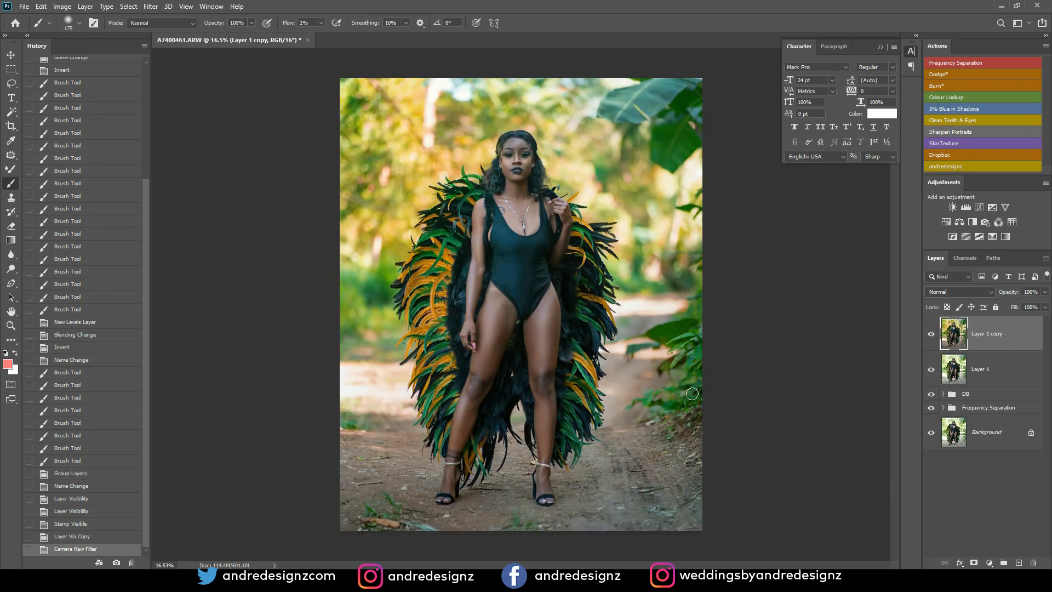
# Compare the graded portrait with the original by showing only the Background layer, restoring all layers, and inspecting the result up close.
pyautogui.scroll(-1, 694, 394)
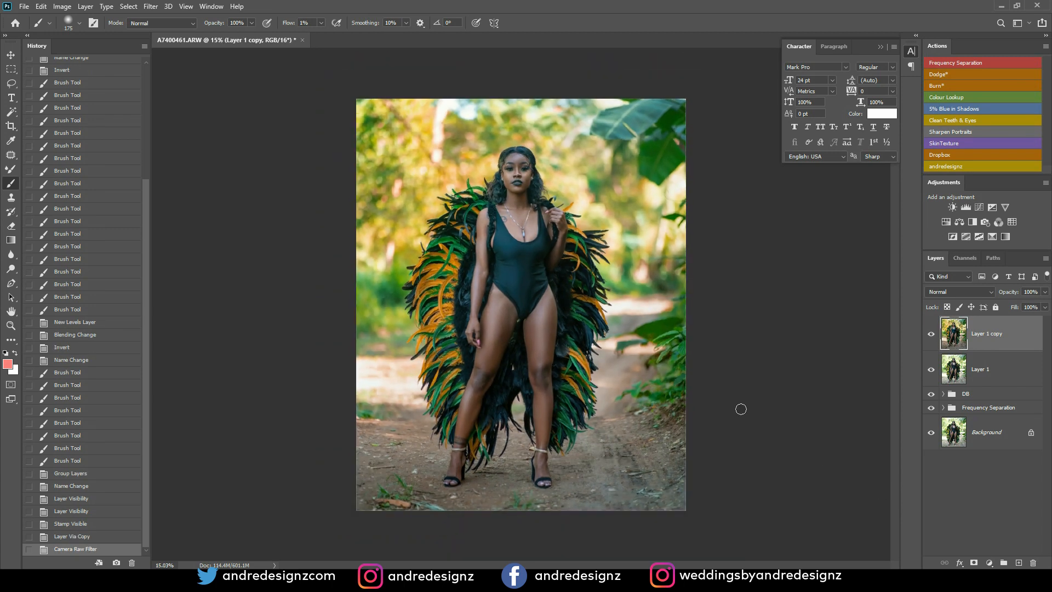
pyautogui.keyDown('alt'); pyautogui.click(931, 435); pyautogui.keyUp('alt')
pyautogui.keyDown('alt'); pyautogui.click(930, 434); pyautogui.keyUp('alt')
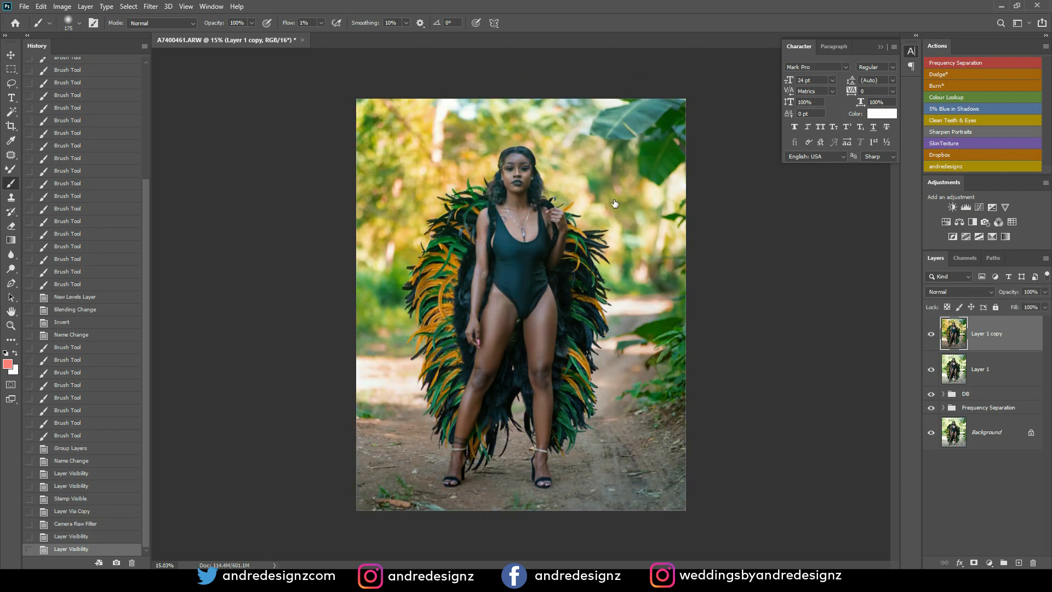
pyautogui.scroll(12, 599, 178)
pyautogui.scroll(-10, 442, 164)
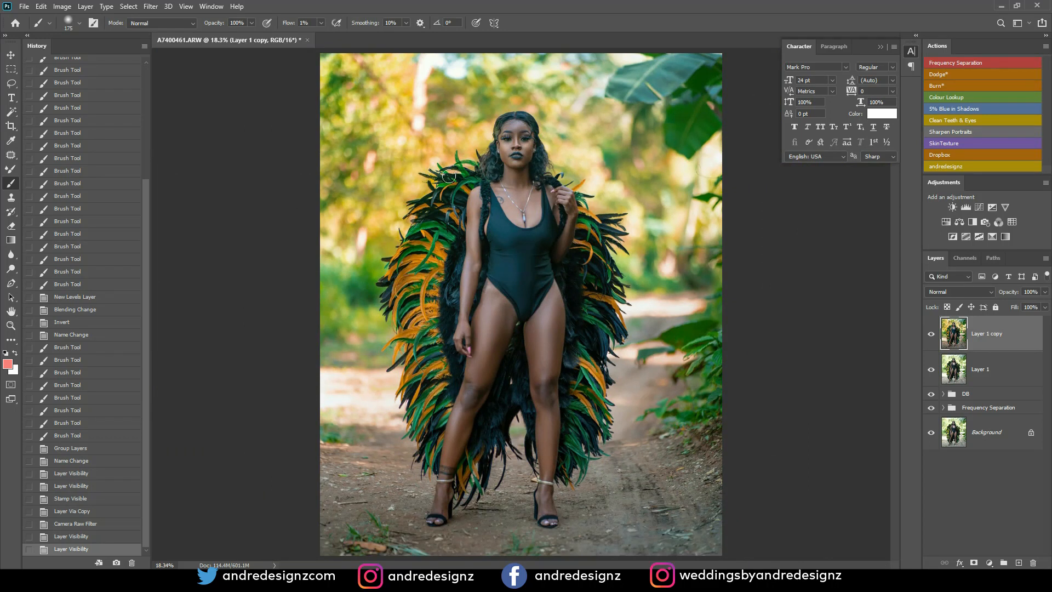
# Run the 5% Blue in Shadows and Colour Lookup actions, and set the Color Lookup layer's opacity to 13%.
pyautogui.click(954, 107)
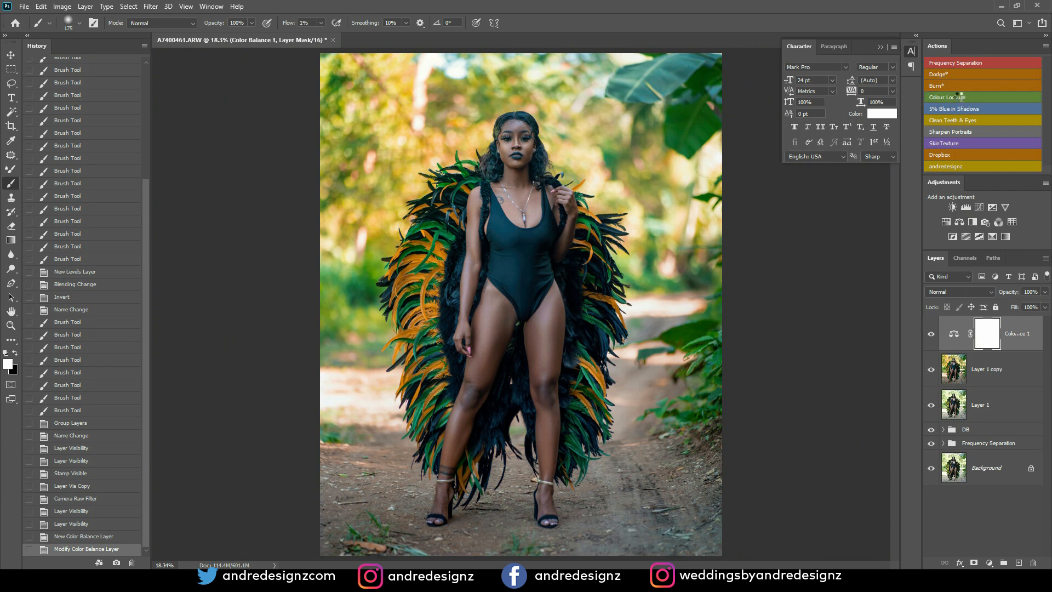
pyautogui.click(958, 97)
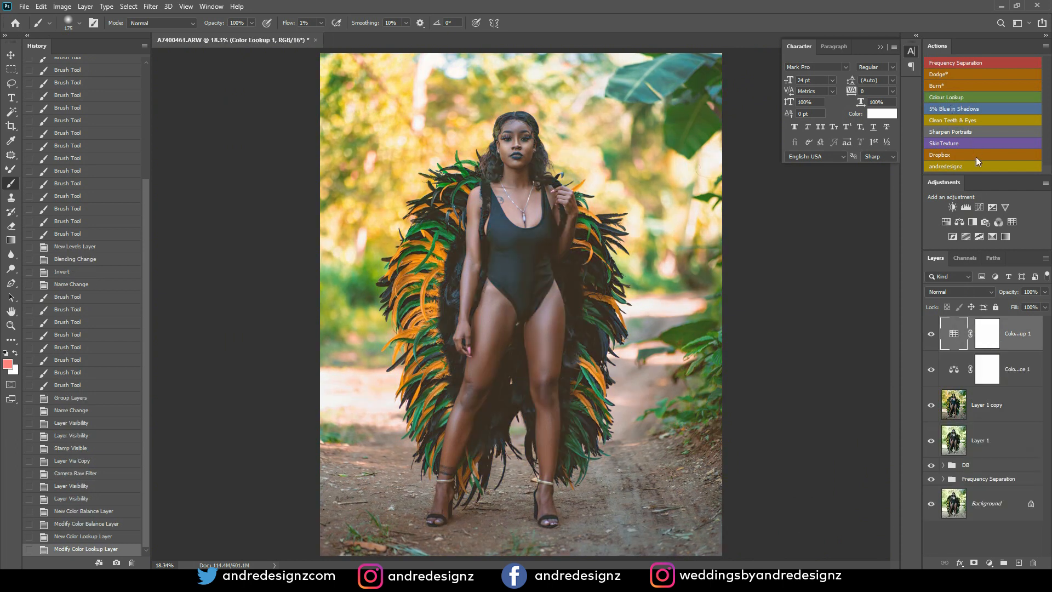
pyautogui.click(1046, 292)
pyautogui.moveTo(1003, 302); pyautogui.dragTo(1002, 302)
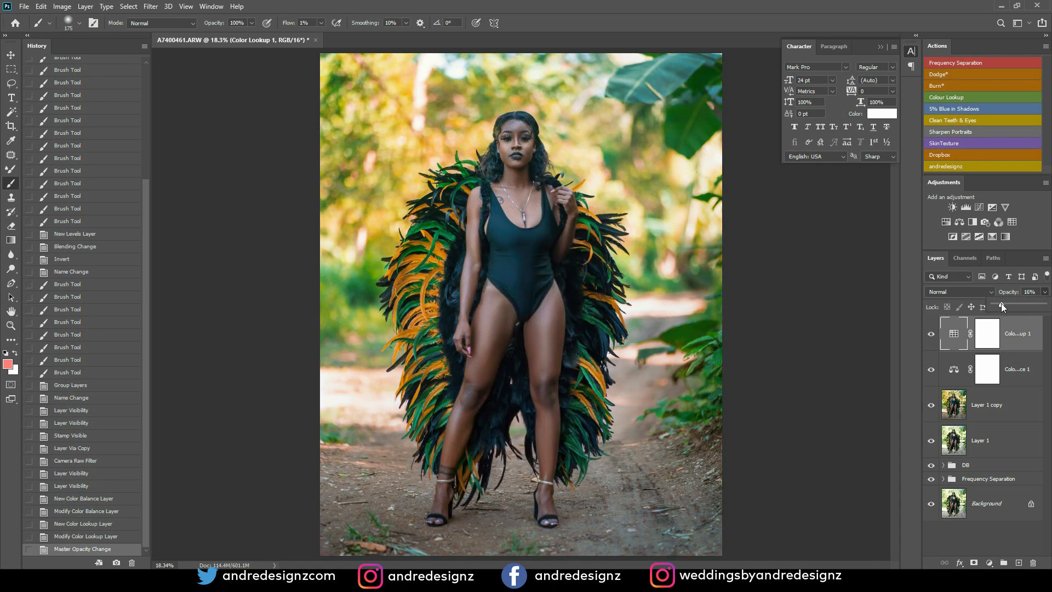
pyautogui.click(11, 55)
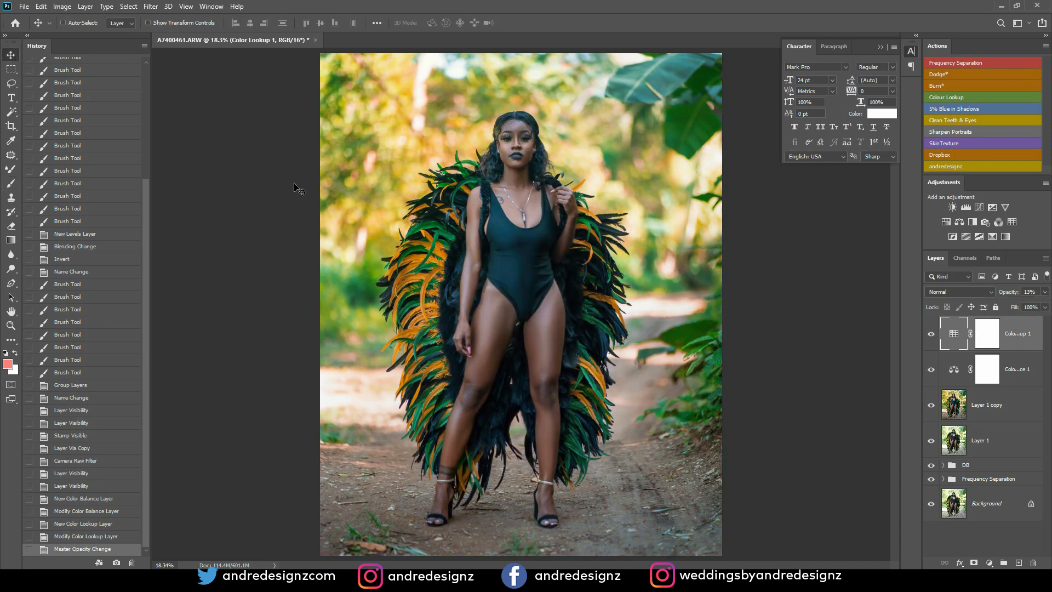
# Examine the final colour grade on the face, outfit and feathers, both close up and at full-body view.
pyautogui.scroll(-3, 351, 215)
pyautogui.scroll(1, 432, 286)
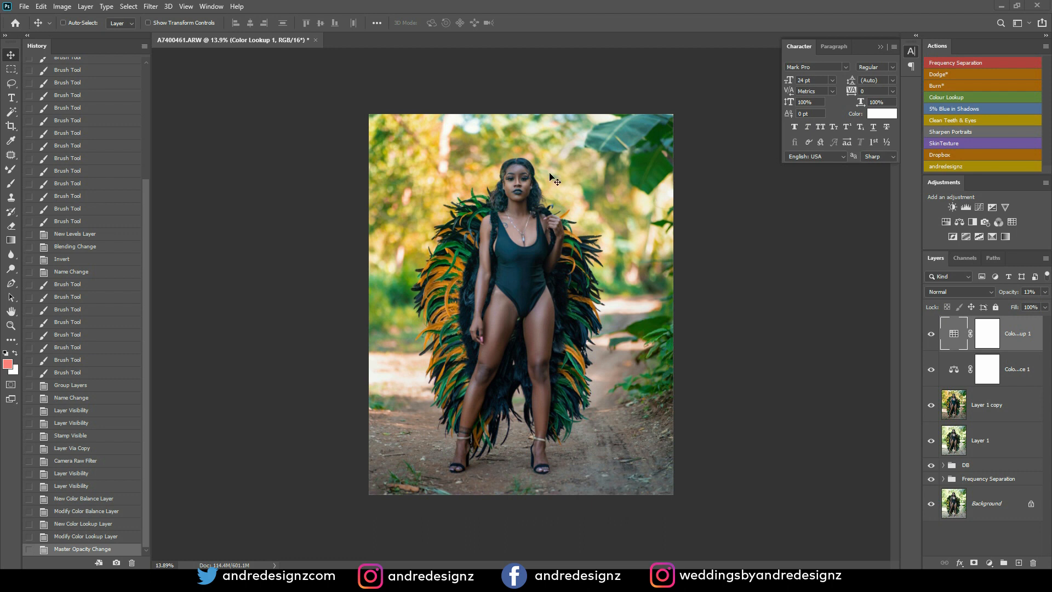
pyautogui.scroll(5, 550, 174)
pyautogui.scroll(6, 523, 122)
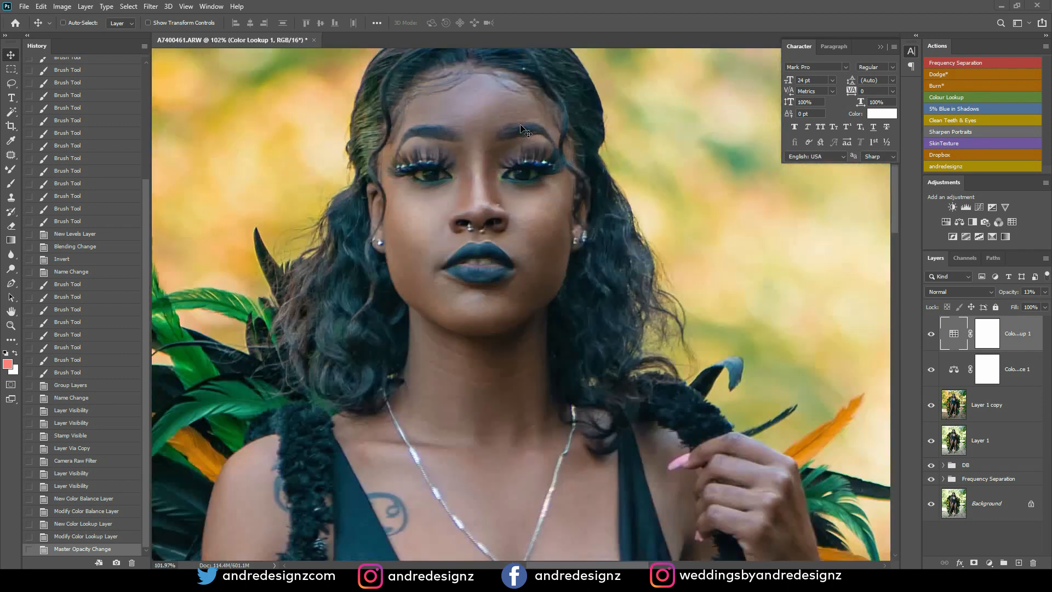
pyautogui.scroll(-10, 524, 131)
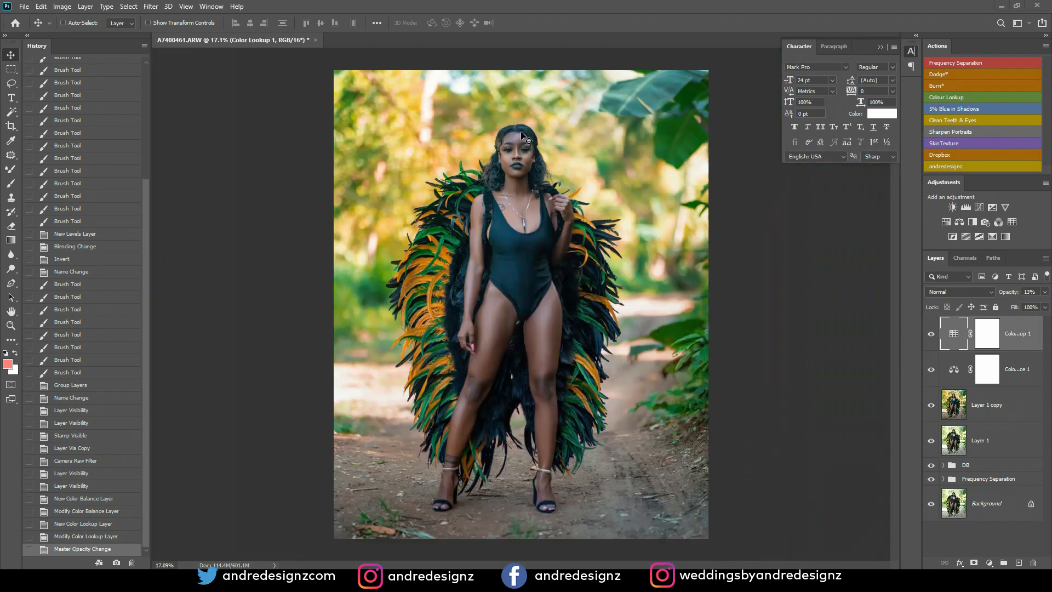
pyautogui.scroll(-2, 524, 144)
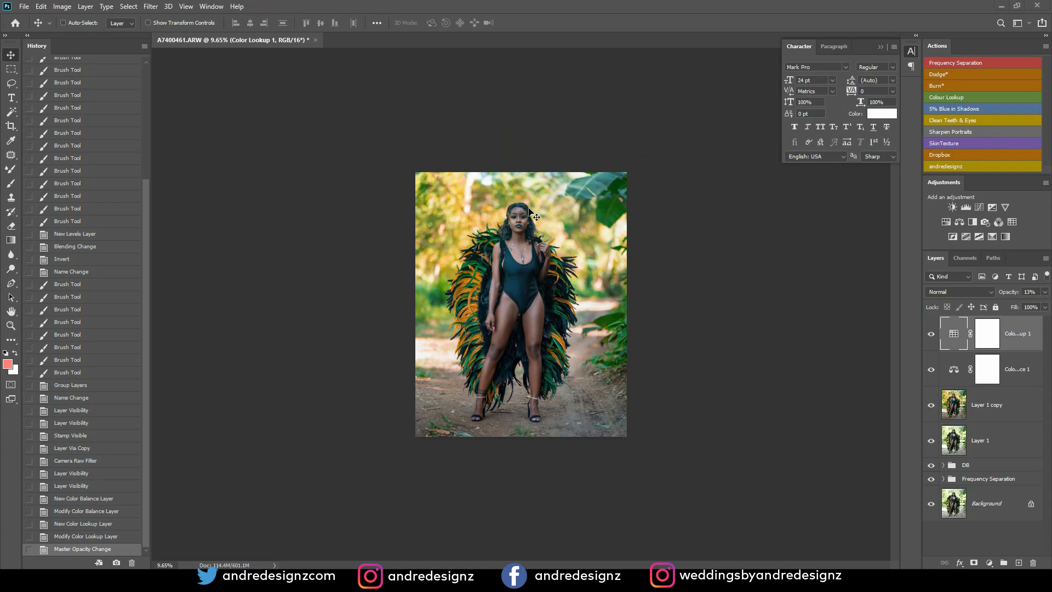
pyautogui.scroll(5, 536, 217)
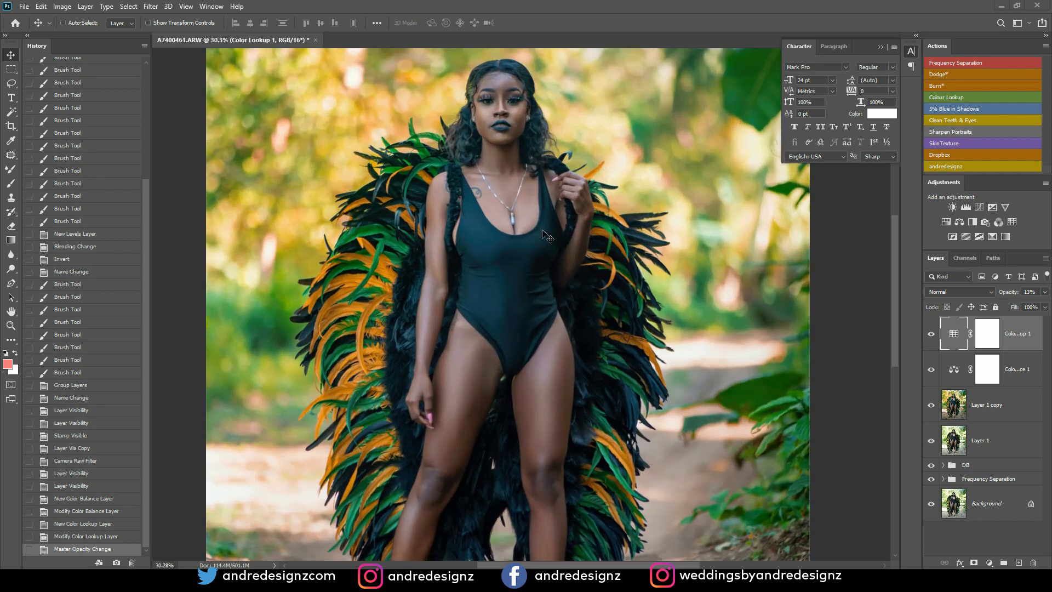
pyautogui.scroll(-4, 547, 236)
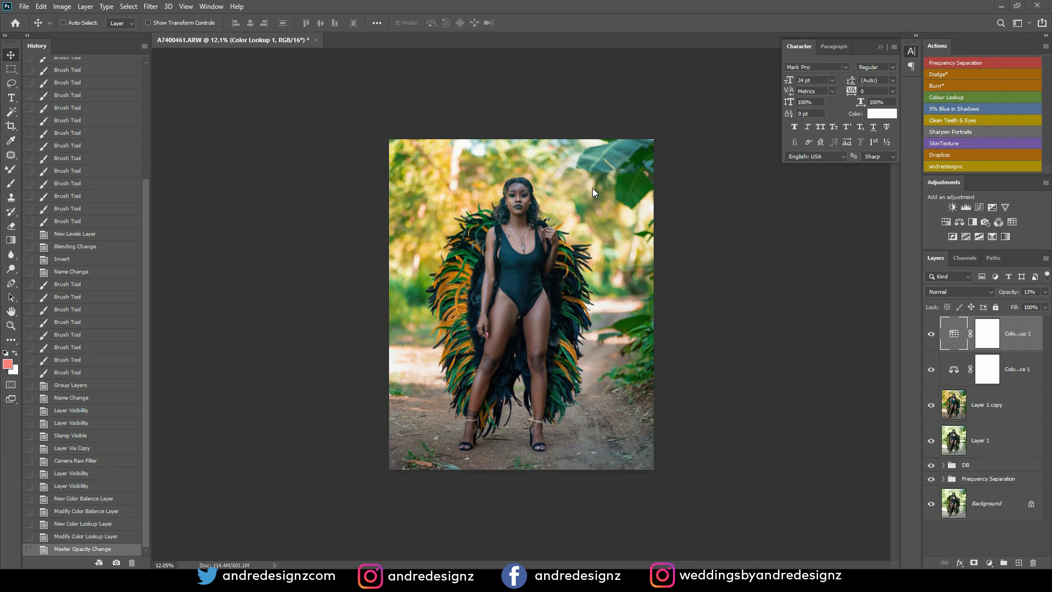
pyautogui.click(24, 7)
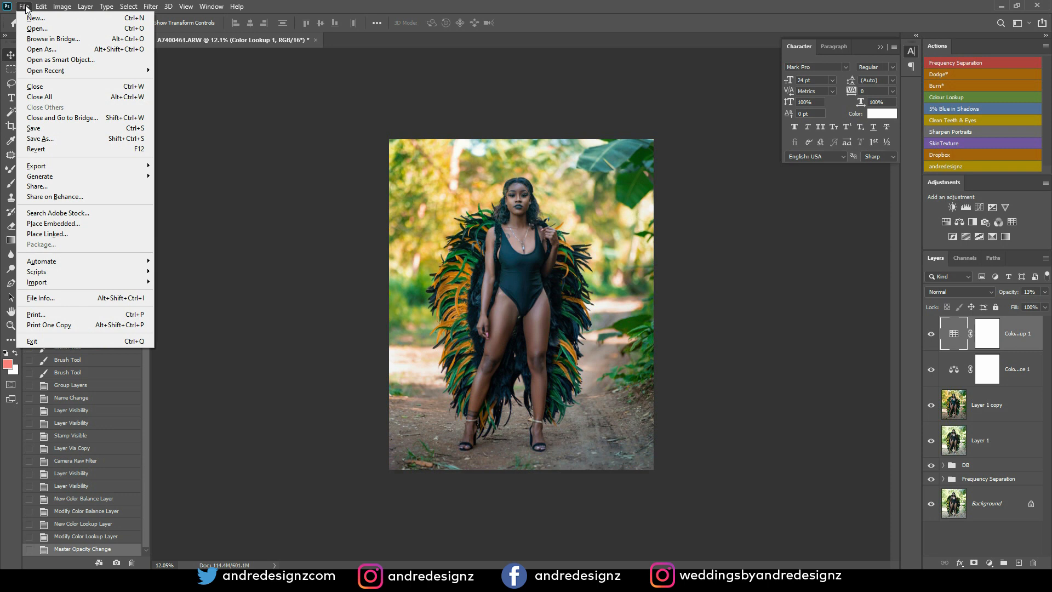
pyautogui.click(362, 146)
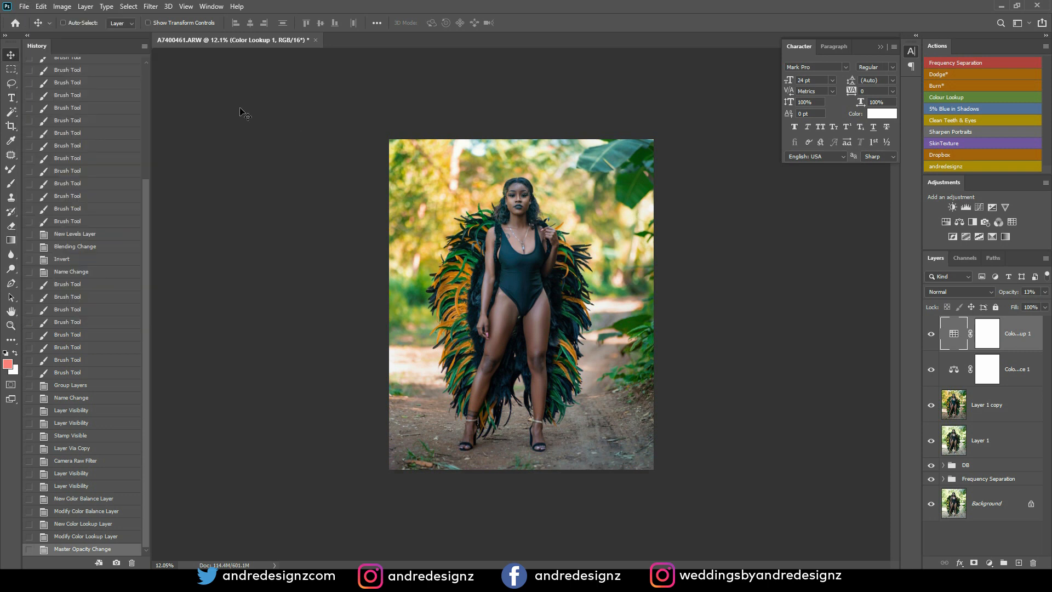
# Crop the whole portrait to the 4 : 5 (8 : 10) aspect ratio and apply the crop.
pyautogui.click(12, 127)
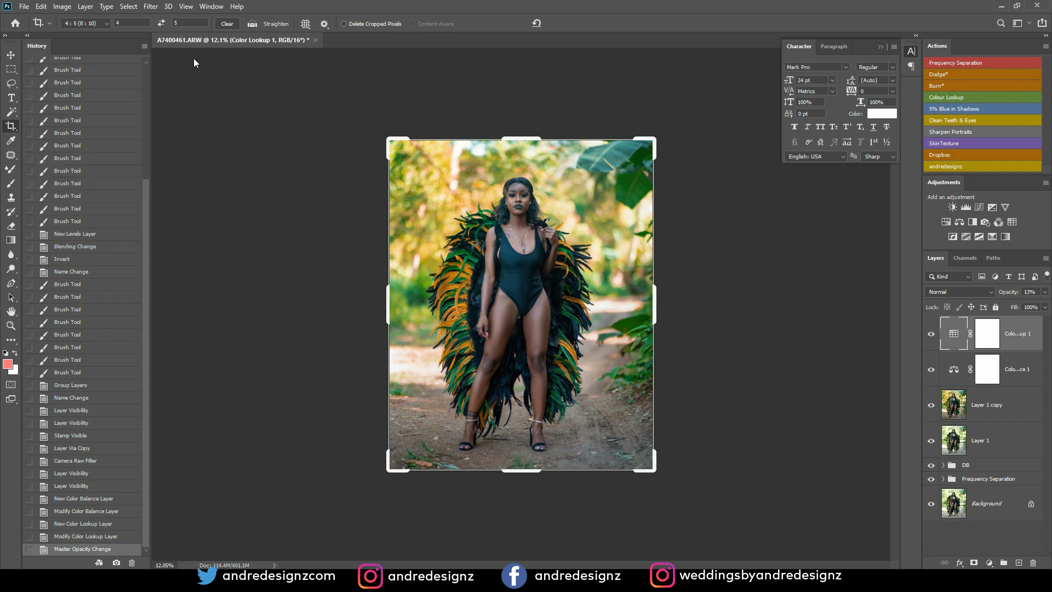
pyautogui.click(107, 24)
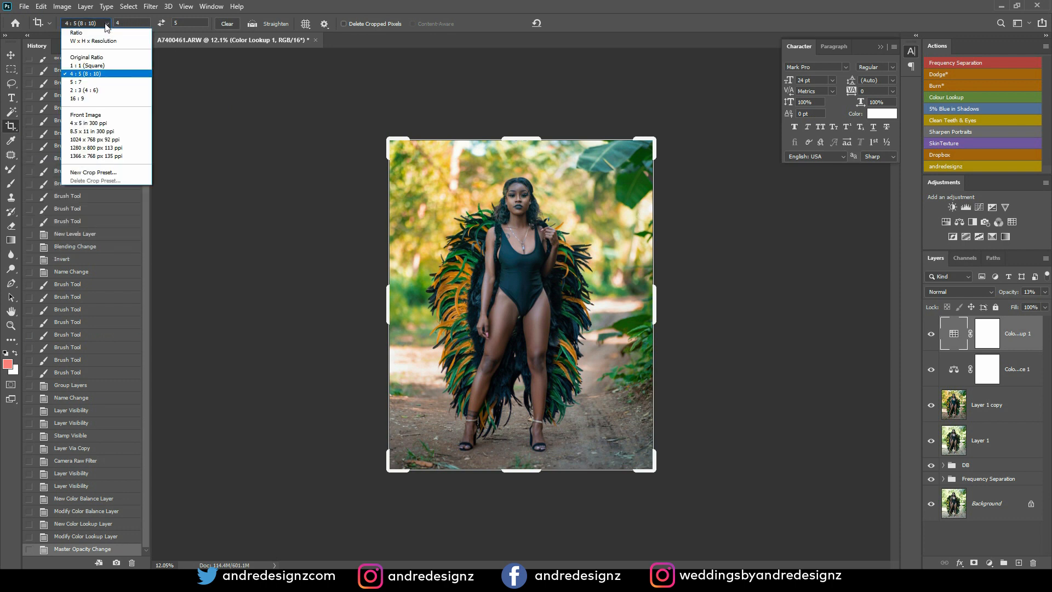
pyautogui.click(115, 77)
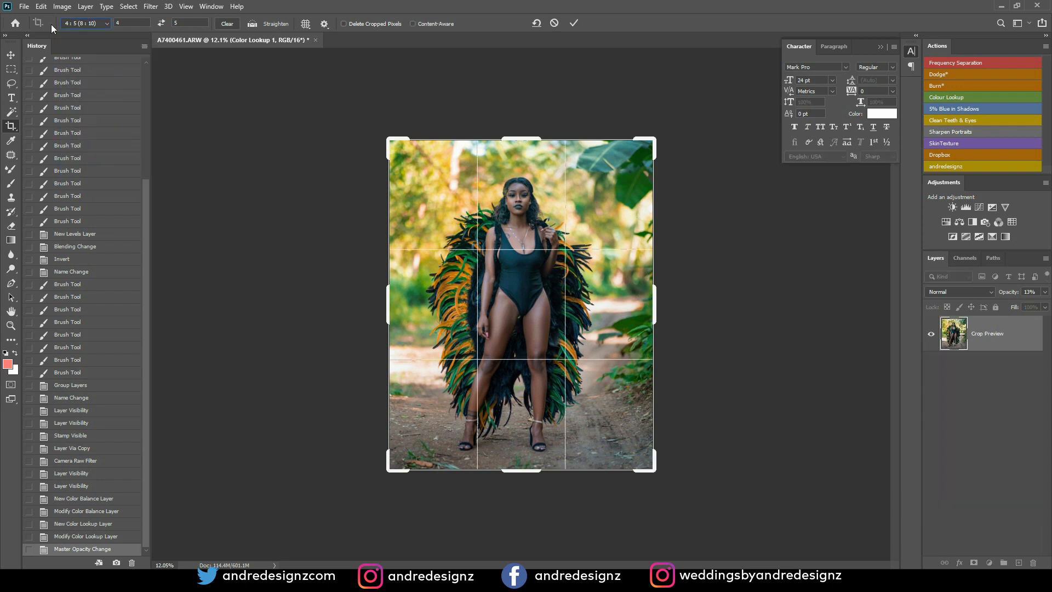
pyautogui.click(24, 7)
pyautogui.click(217, 142)
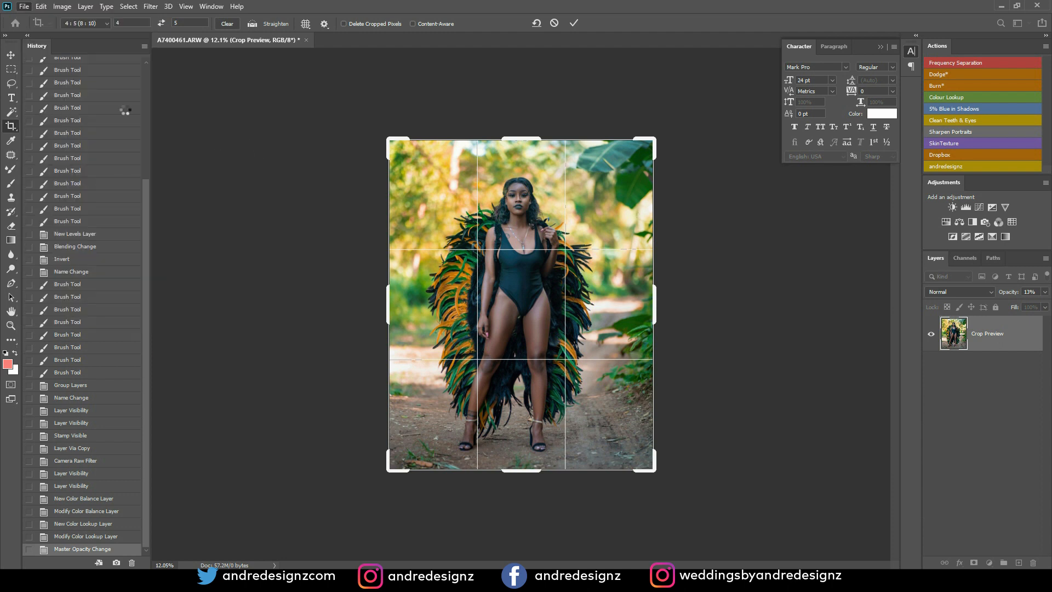
pyautogui.click(15, 58)
# Start a Save for Web (Legacy) export of the portrait and set the image width to 1080 px.
pyautogui.click(24, 6)
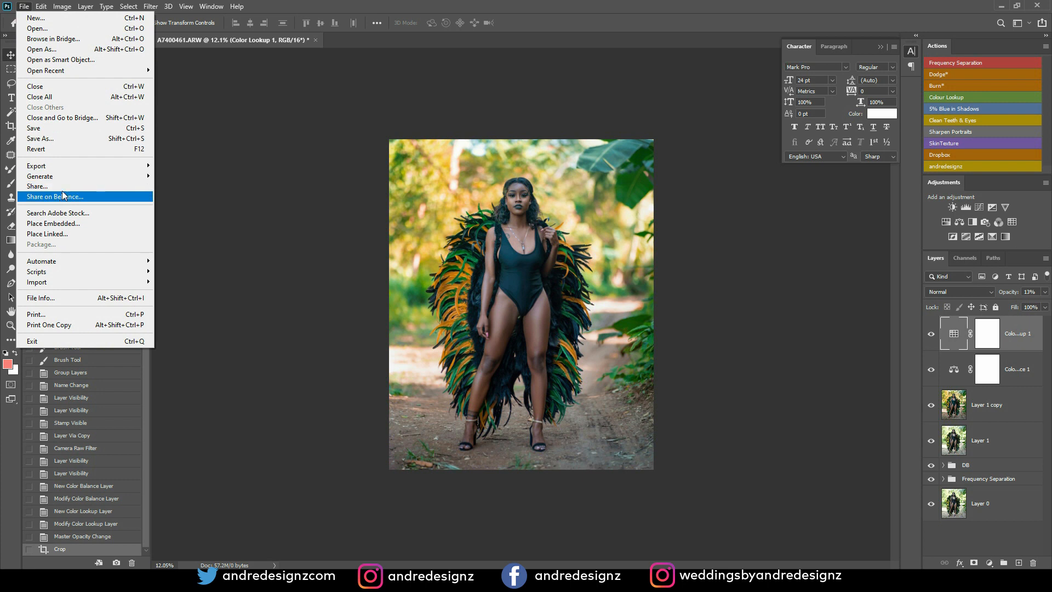
pyautogui.moveTo(73, 169)
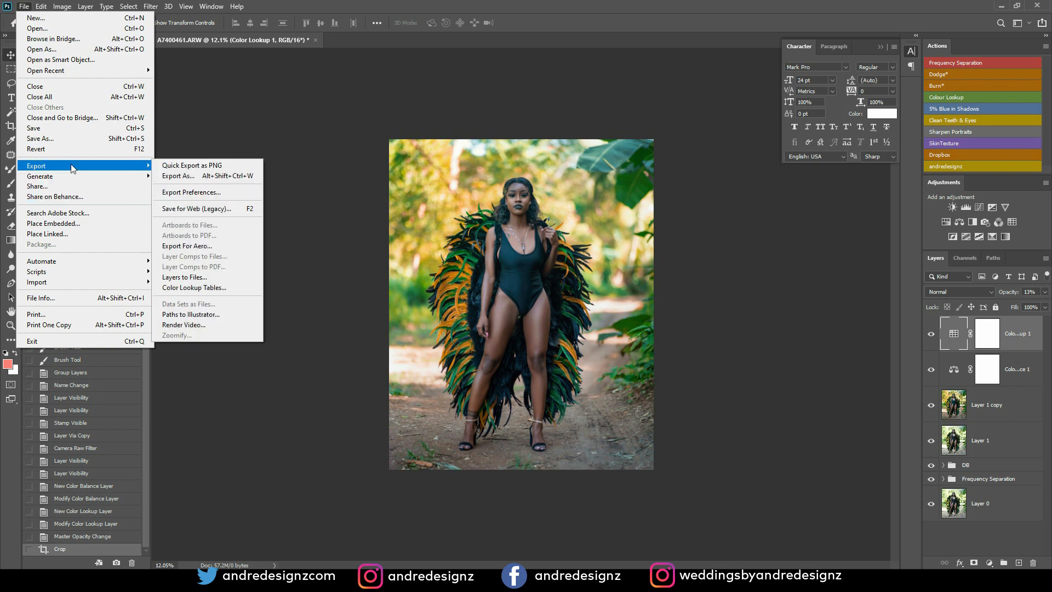
pyautogui.click(234, 208)
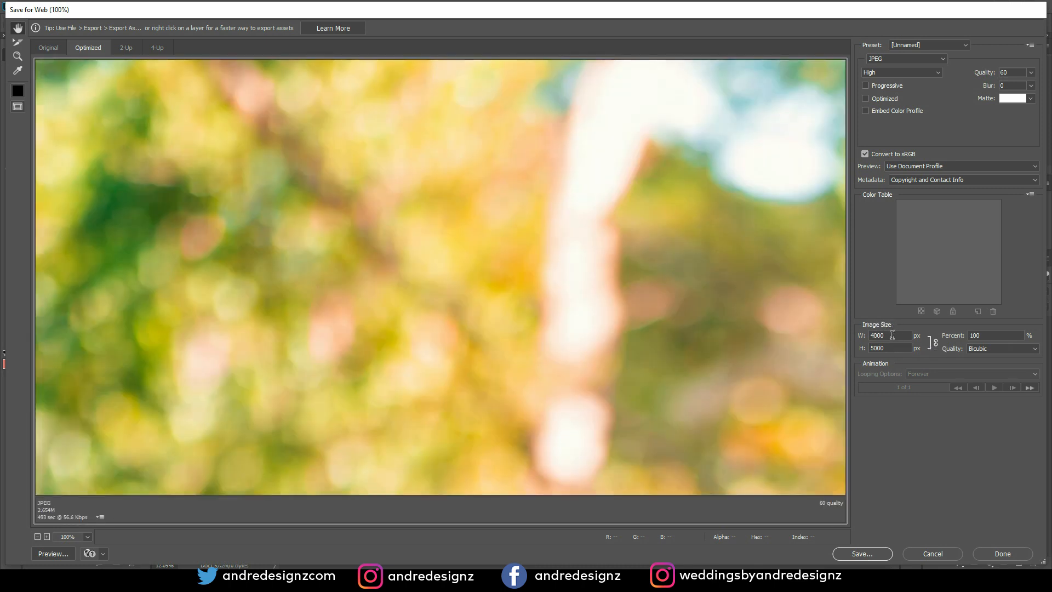
pyautogui.write('1080')
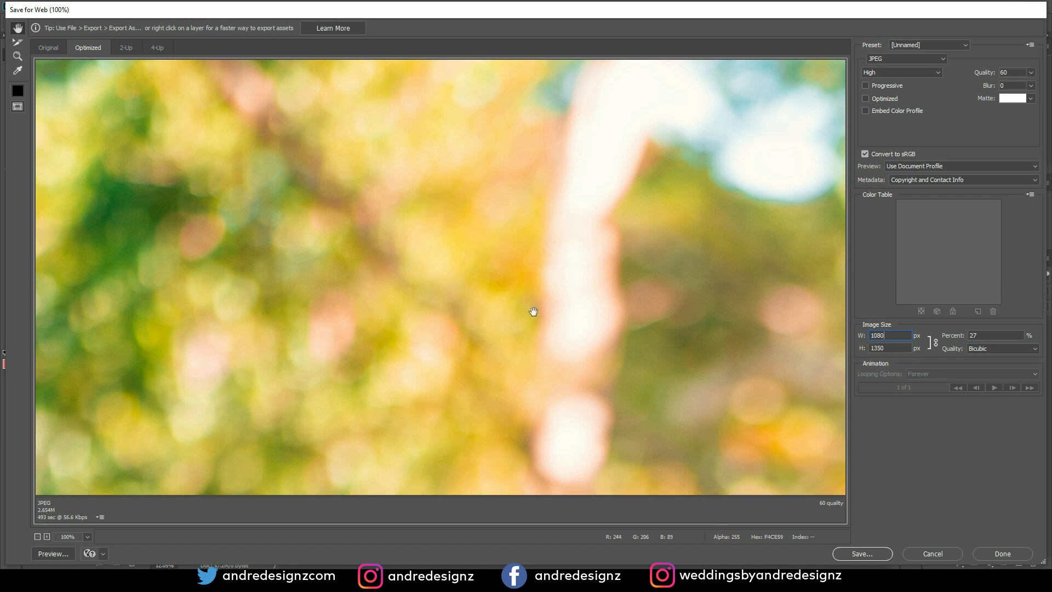
pyautogui.click(608, 320)
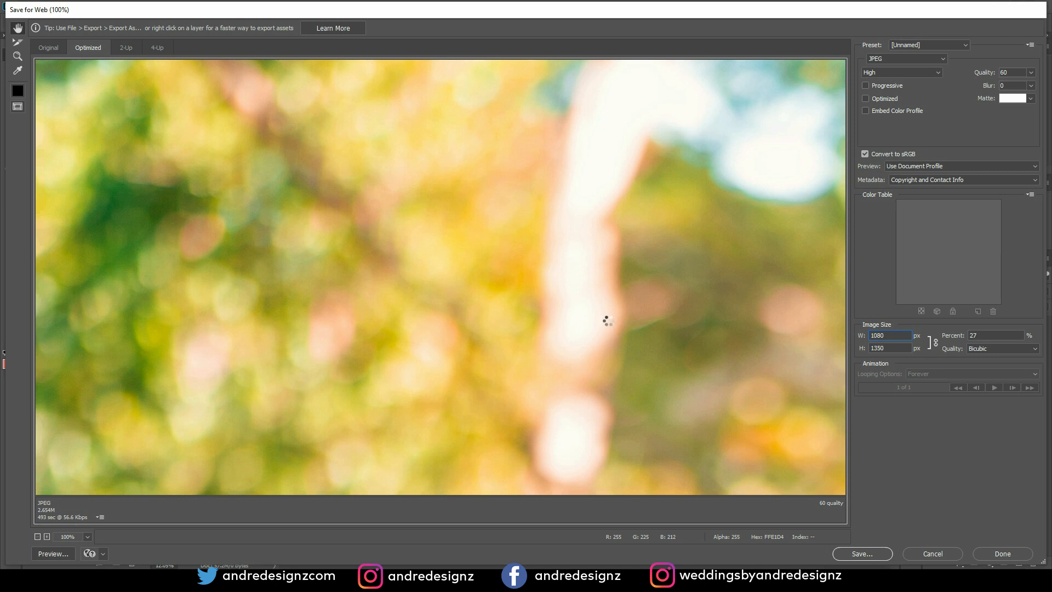